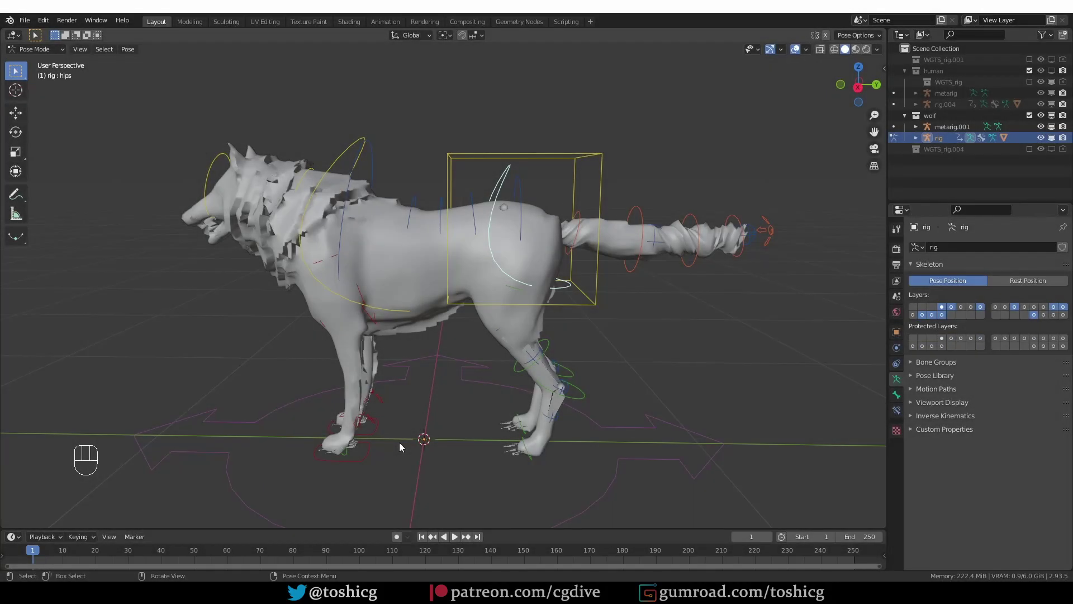
# Try rotating the rig's hips and chest controls to test how the wolf mesh deforms.
pyautogui.press('r')
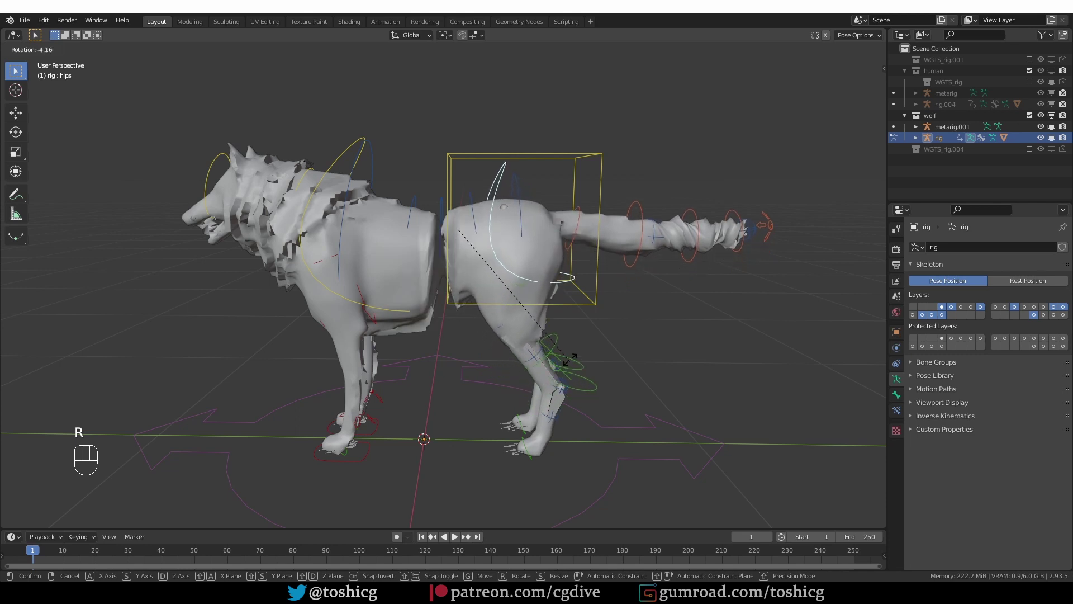
pyautogui.press('Escape')
pyautogui.click(348, 147)
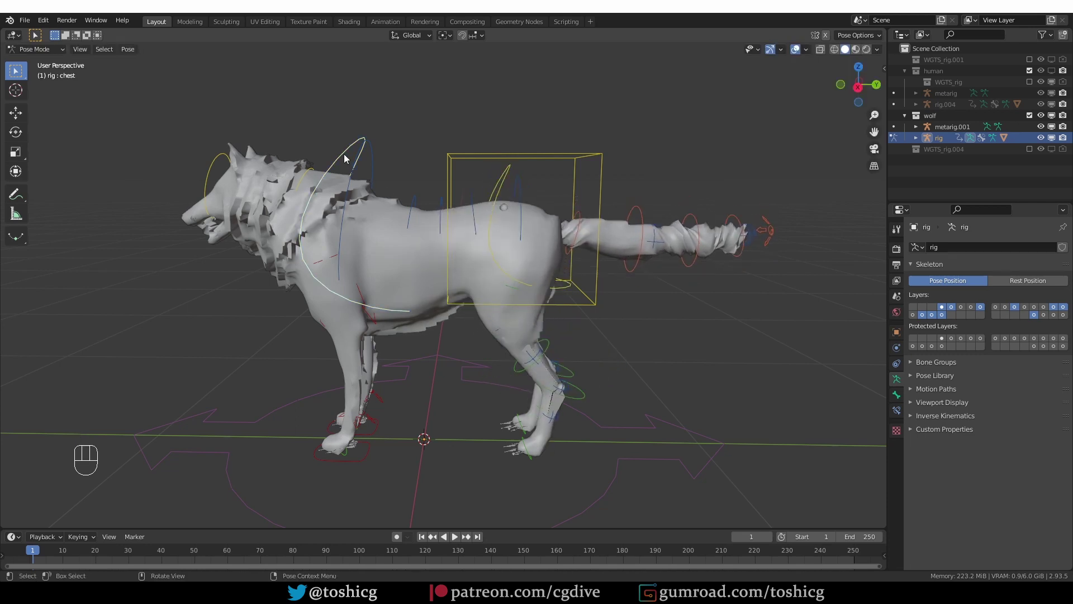
pyautogui.press('r')
pyautogui.press('r')
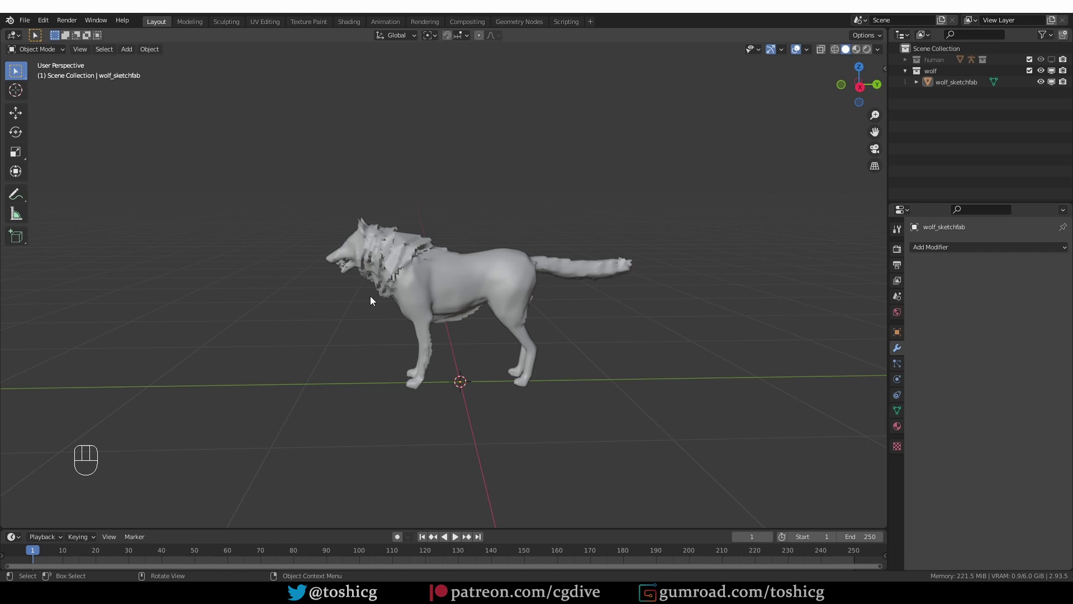
# Add a Wolf (Meta-Rig) armature to the scene at the wolf model.
pyautogui.moveTo(370, 297); pyautogui.dragTo(353, 316, button='middle')
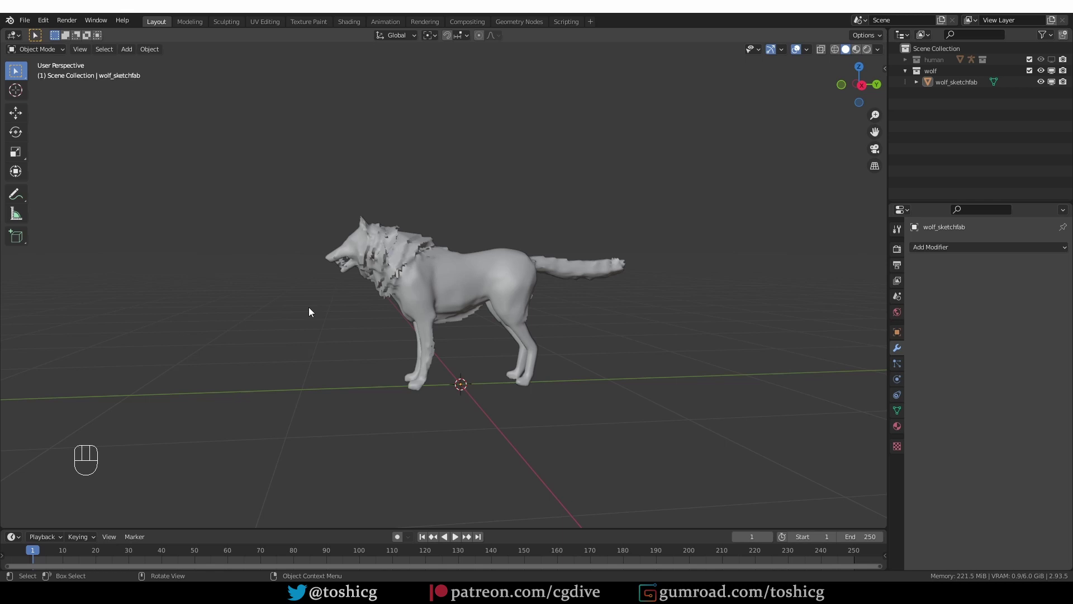
pyautogui.hotkey('shift', 'a')
pyautogui.moveTo(314, 314)
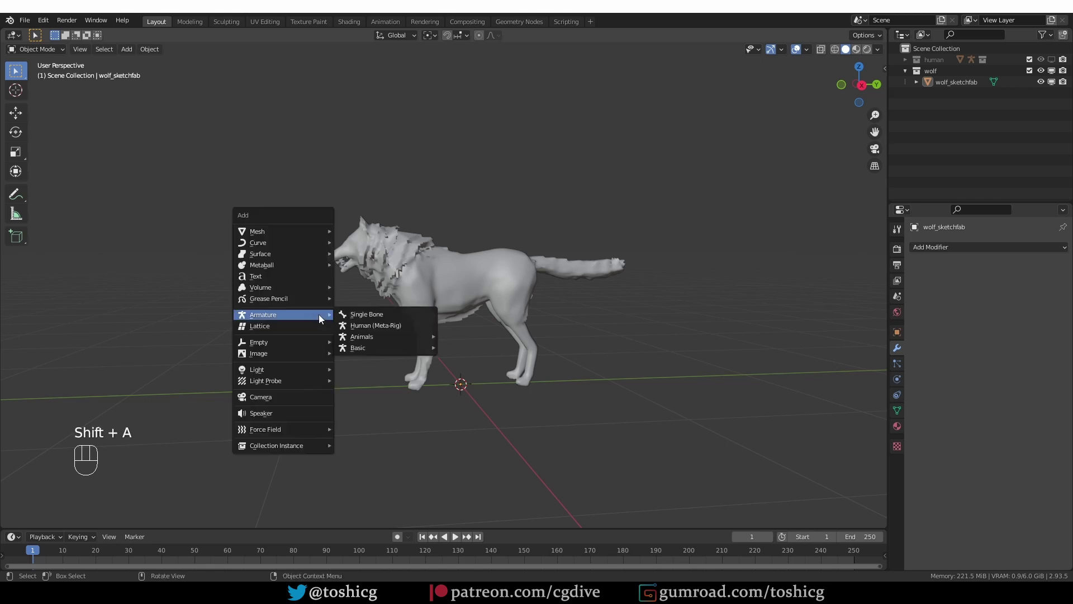
pyautogui.moveTo(362, 336)
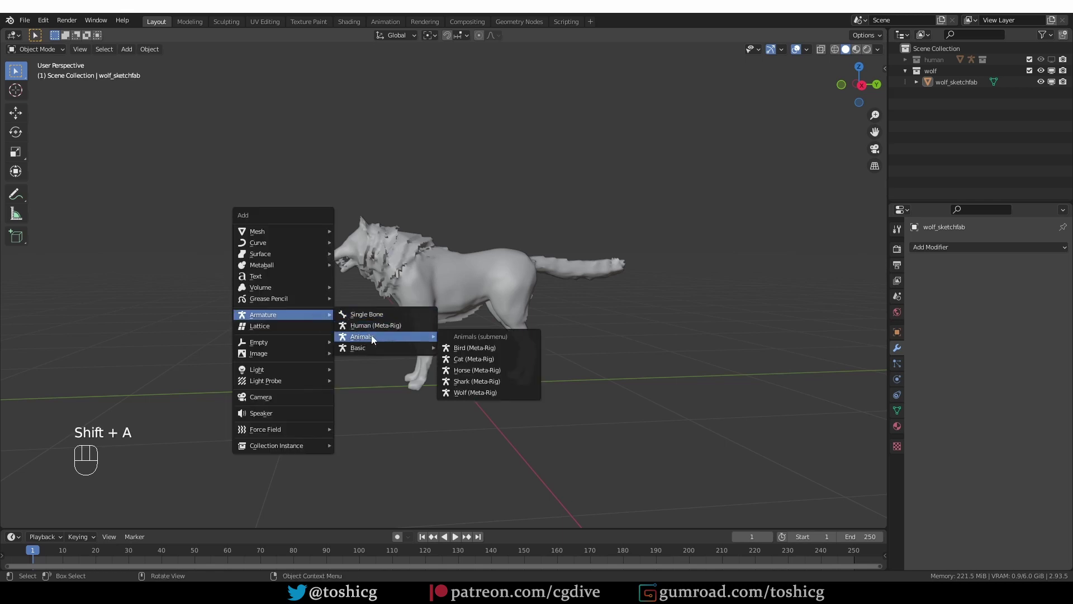
pyautogui.click(498, 394)
pyautogui.scroll(2, 391, 250)
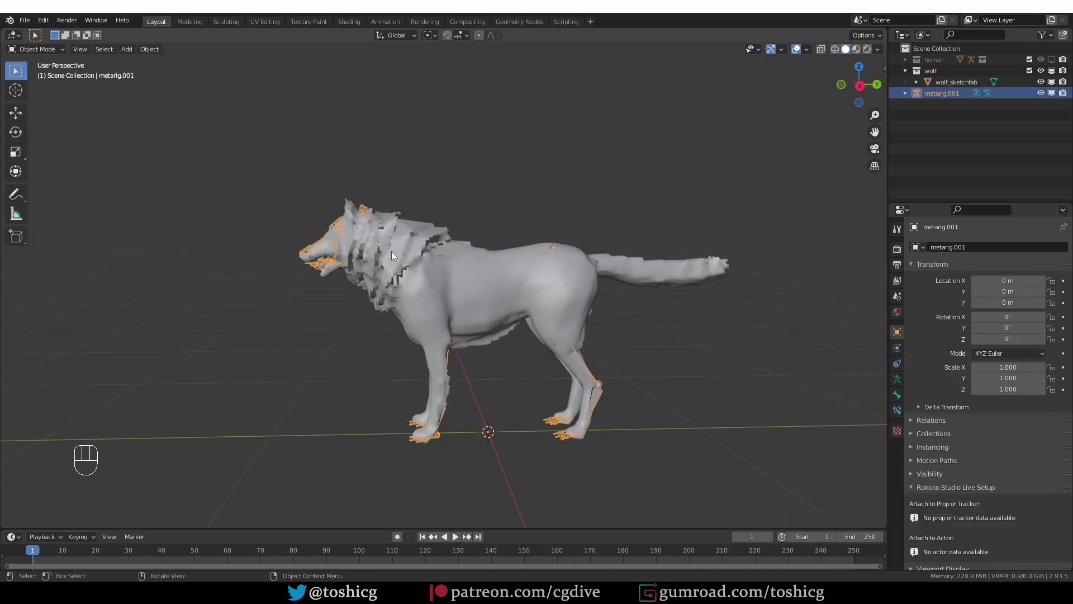
# Turn on X-ray display to show the meta-rig's bones through the wolf mesh.
pyautogui.click(820, 49)
pyautogui.press('g')
pyautogui.rightClick(525, 320)
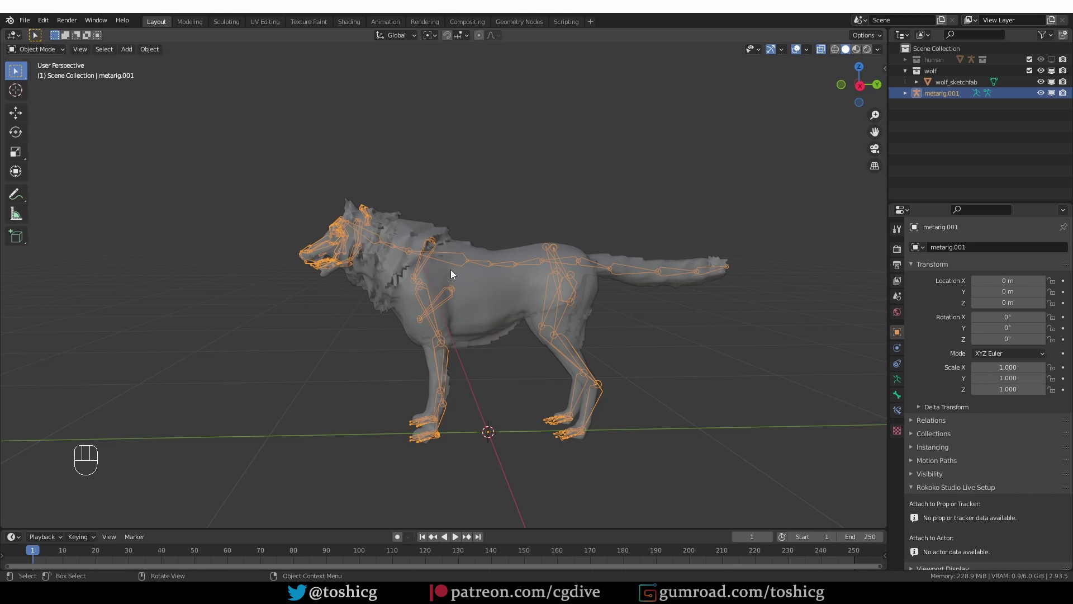
# View the Sketchfab import search results for the wolf model, then hide the sidebar again.
pyautogui.press('n')
pyautogui.press('n')
pyautogui.moveTo(450, 269); pyautogui.dragTo(422, 347, button='middle')
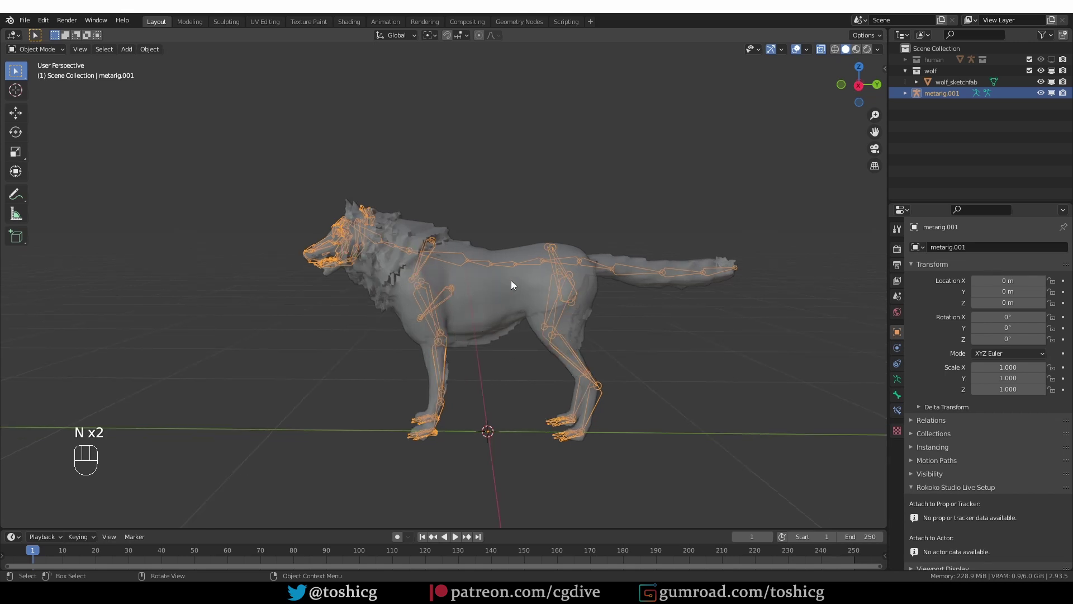
pyautogui.press('n')
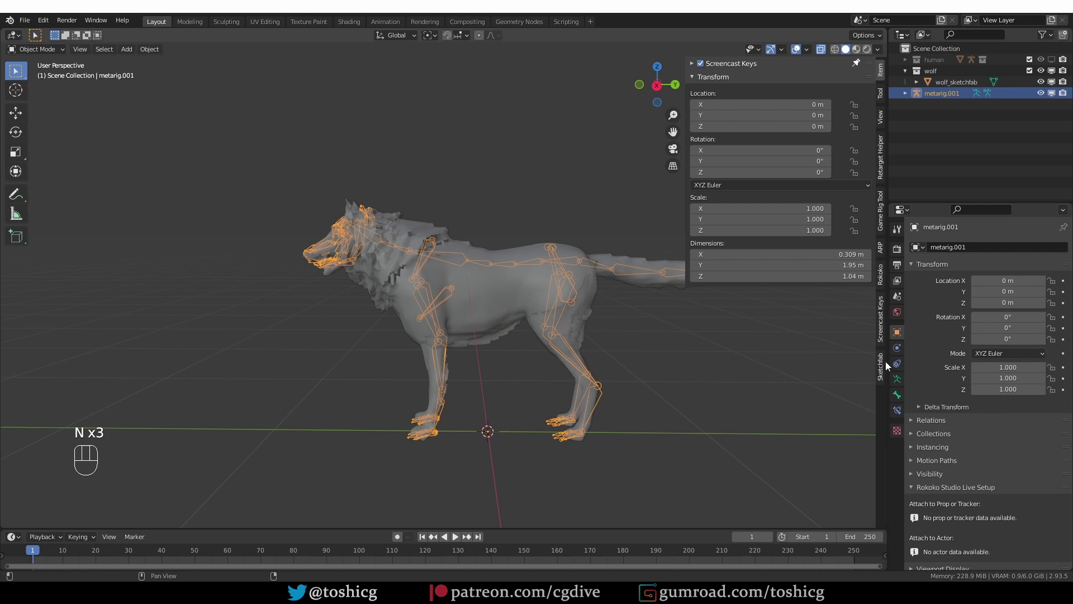
pyautogui.click(881, 364)
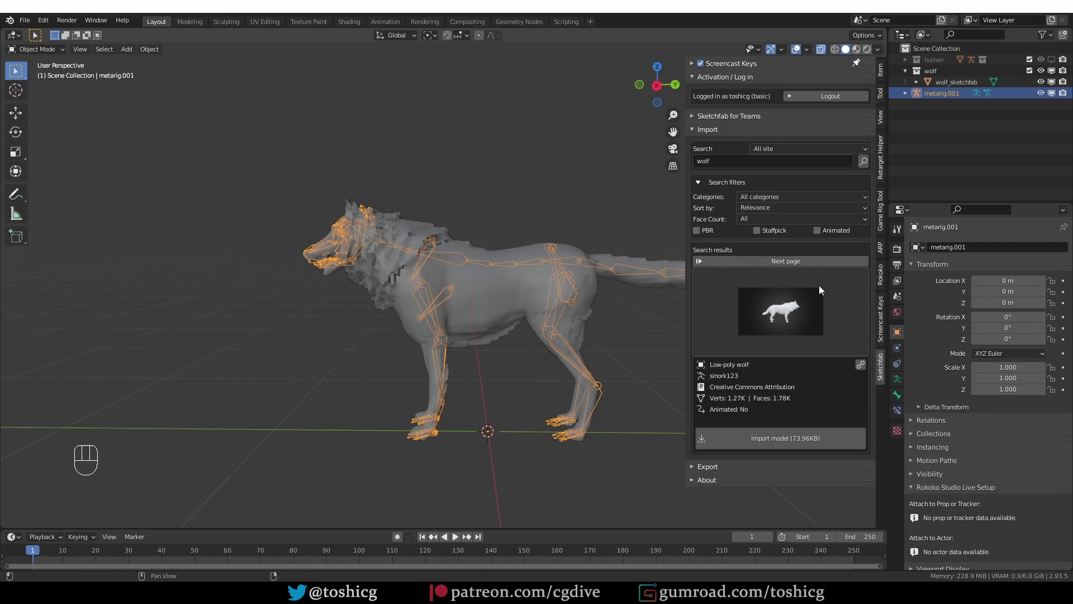
pyautogui.click(521, 293)
pyautogui.press('n')
# Delete the face and ear bones of the wolf meta-rig in Edit Mode, working from the right orthographic view.
pyautogui.keyDown('shift'); pyautogui.moveTo(479, 323); pyautogui.dragTo(453, 329, button='middle'); pyautogui.keyUp('shift')
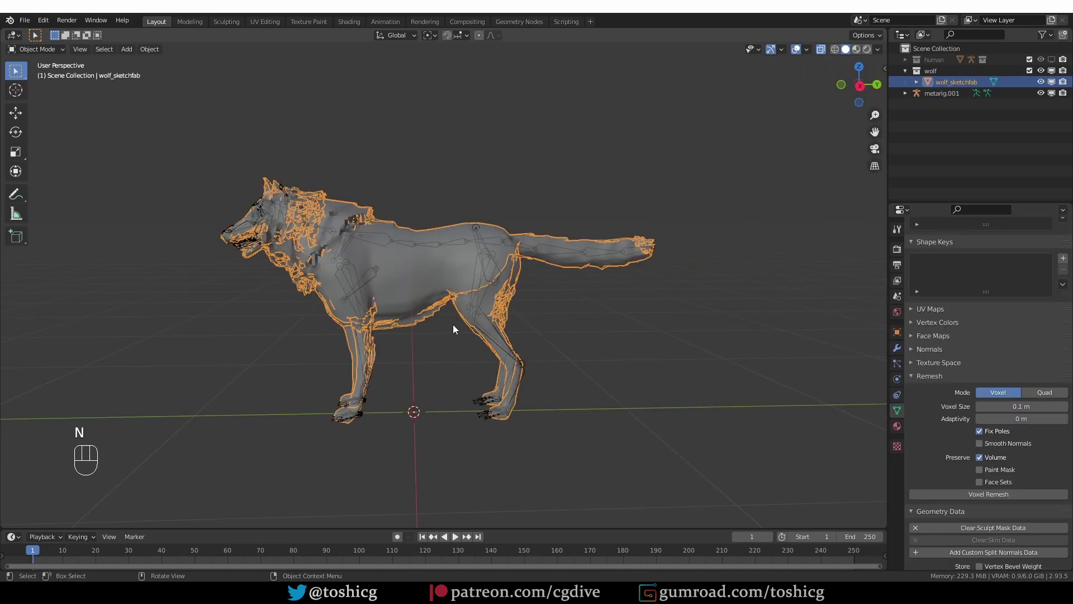
pyautogui.click(386, 233)
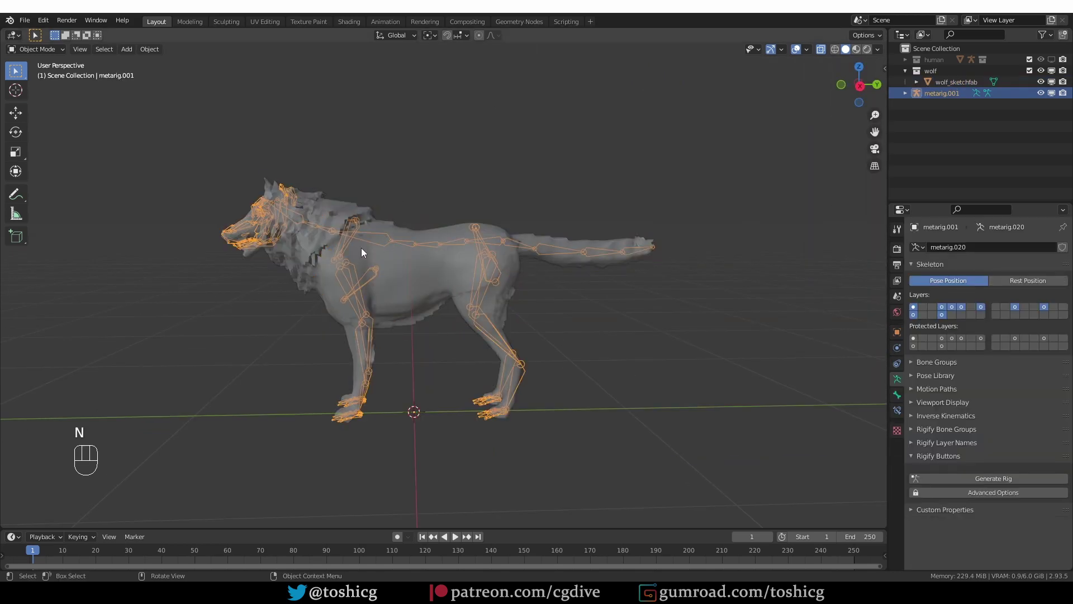
pyautogui.press('Tab')
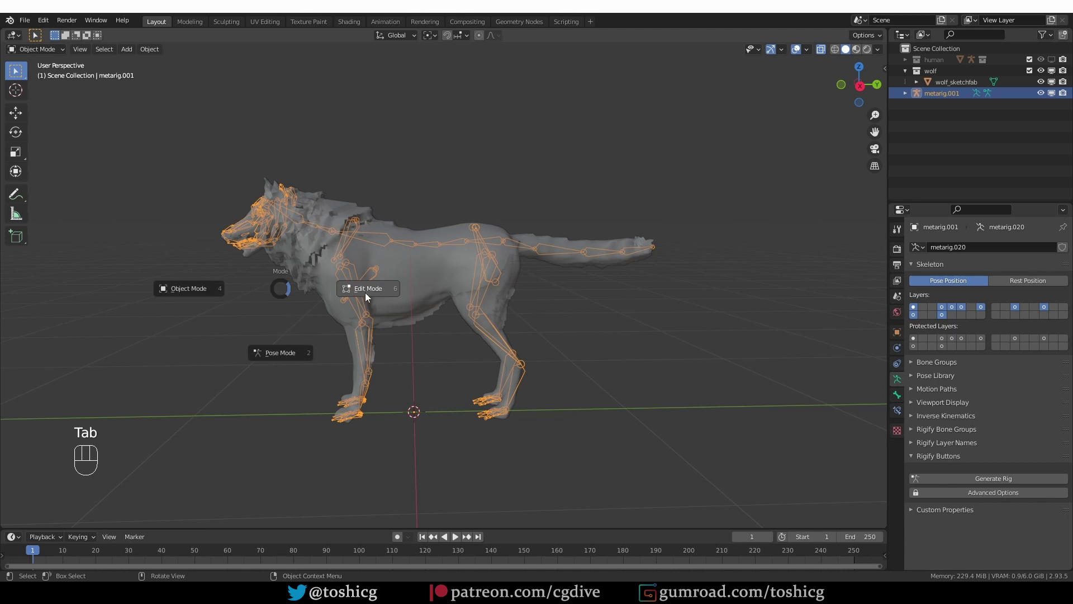
pyautogui.click(363, 290)
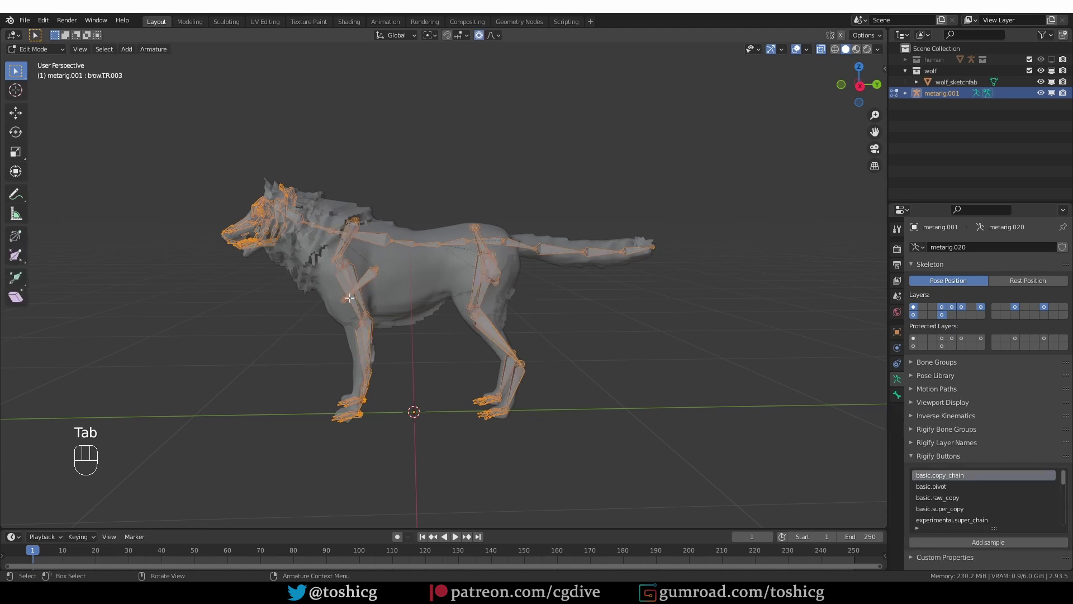
pyautogui.press('KP_3')
pyautogui.keyDown('shift'); pyautogui.moveTo(335, 278); pyautogui.dragTo(312, 237, button='middle'); pyautogui.keyUp('shift')
pyautogui.scroll(3, 312, 237)
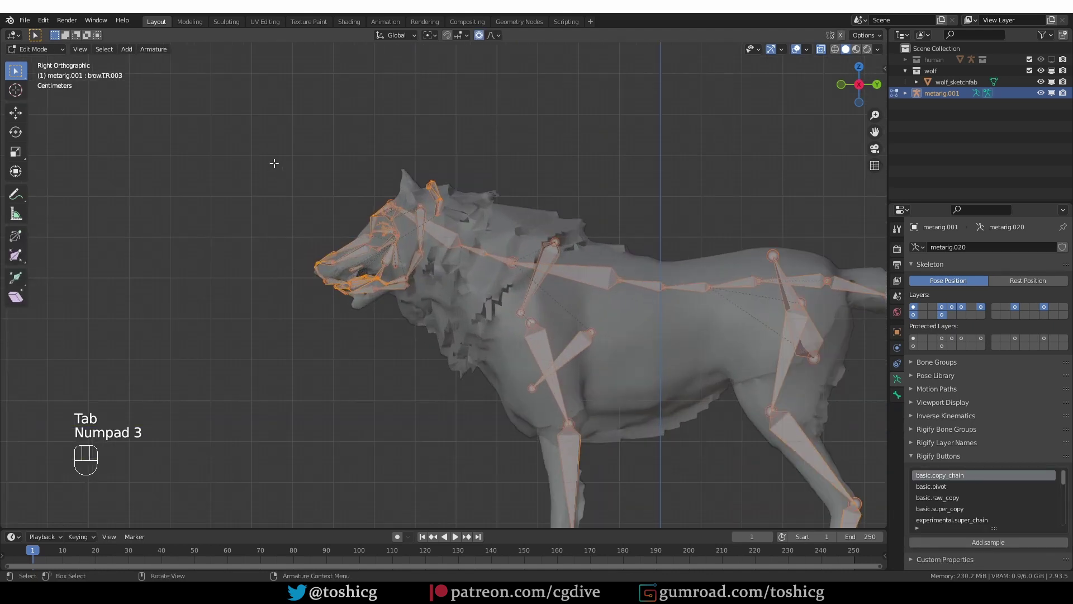
pyautogui.moveTo(273, 163); pyautogui.dragTo(447, 327)
pyautogui.scroll(2, 439, 215)
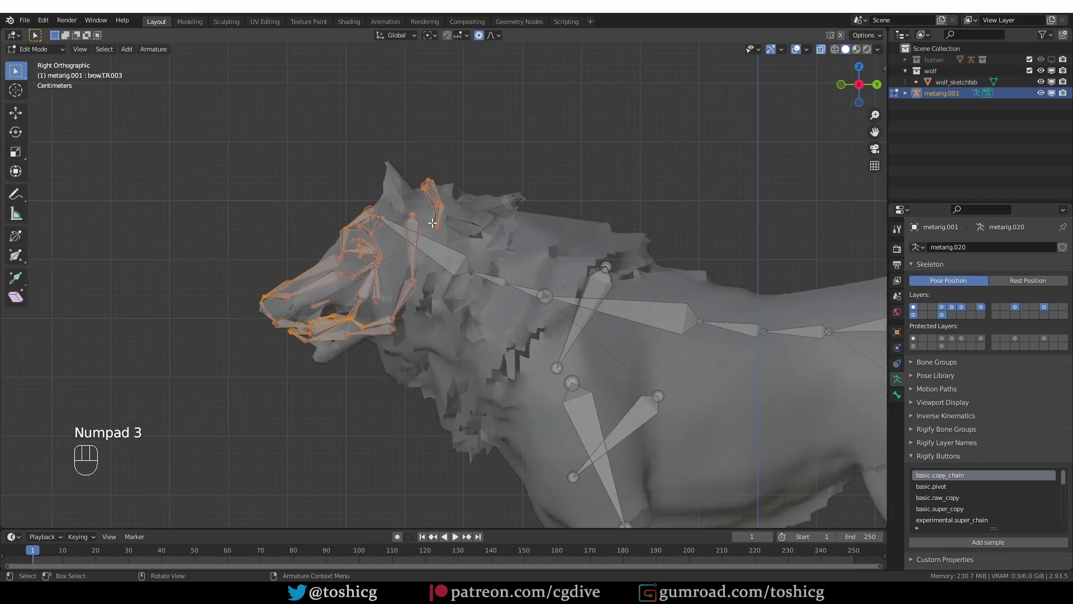
pyautogui.press('x')
pyautogui.press('g')
pyautogui.click(426, 333)
pyautogui.scroll(-3, 426, 332)
pyautogui.click(419, 300)
pyautogui.press('g')
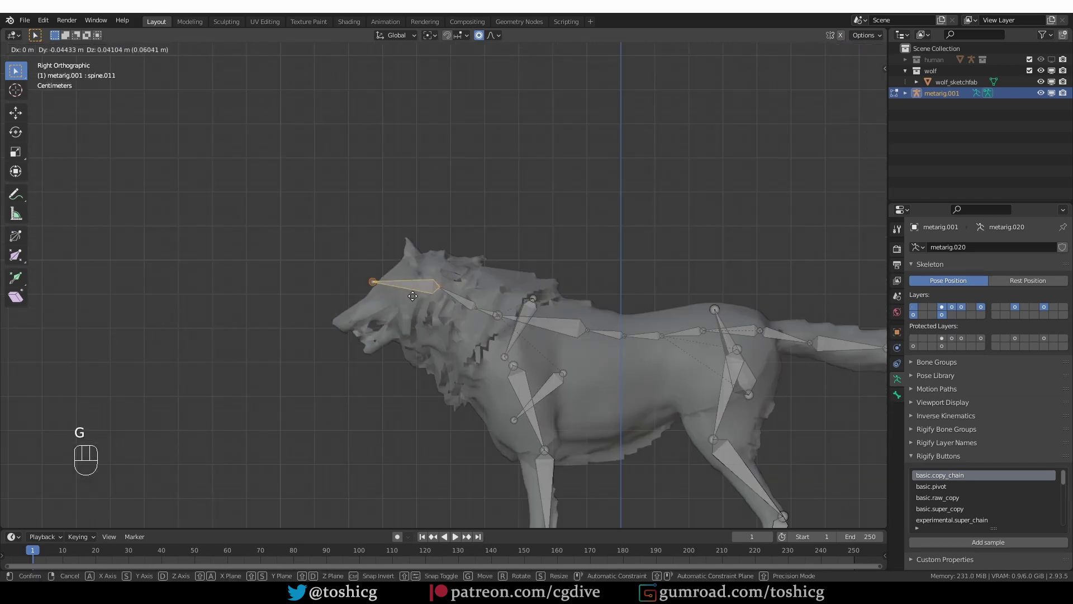
pyautogui.rightClick(417, 299)
# Return the meta-rig to Object Mode and generate the Rigify rig from it.
pyautogui.keyDown('shift'); pyautogui.moveTo(418, 300); pyautogui.dragTo(292, 230, button='middle'); pyautogui.keyUp('shift')
pyautogui.press('Tab')
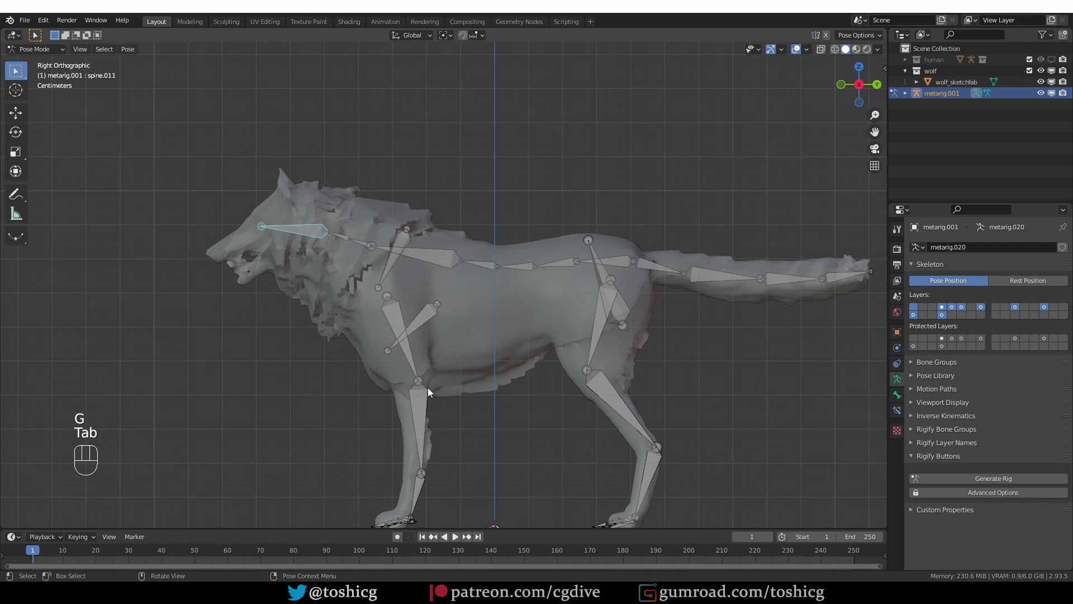
pyautogui.press('Tab')
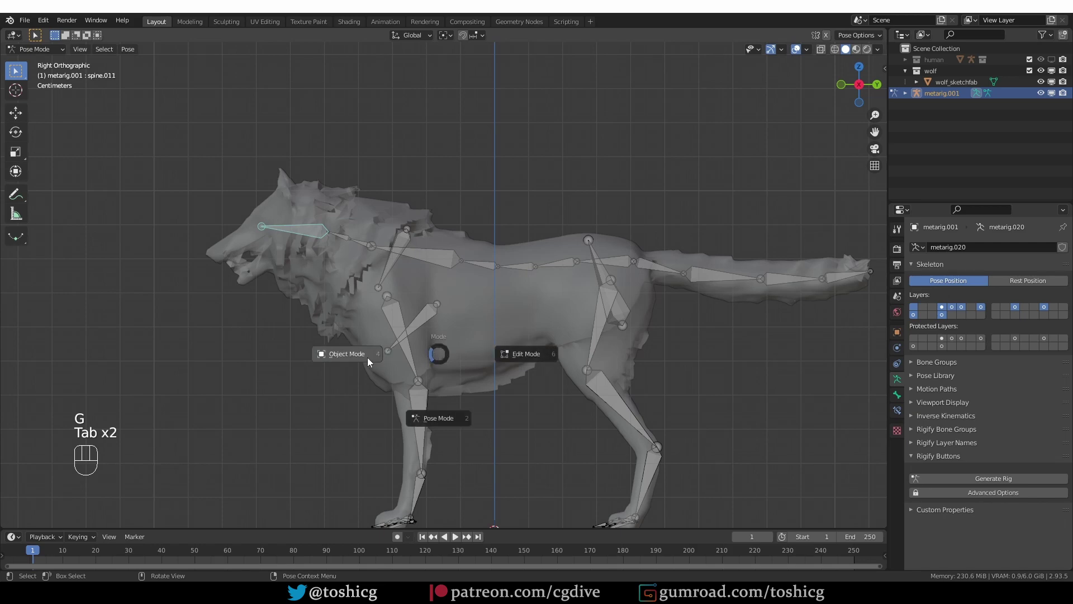
pyautogui.click(368, 358)
pyautogui.click(965, 477)
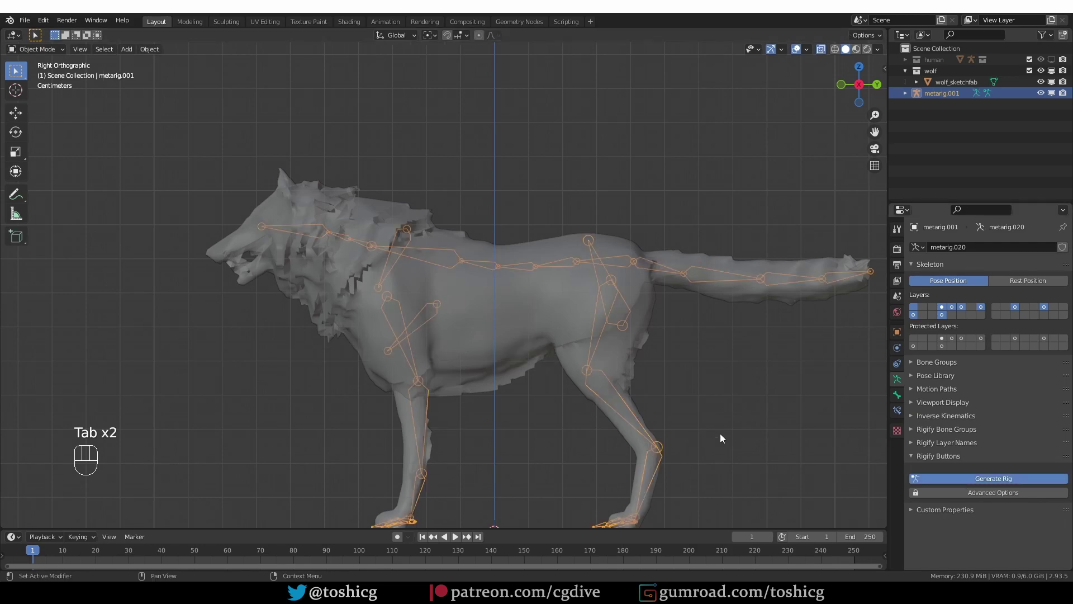
# Parent the wolf mesh to the generated rig with automatic weights.
pyautogui.click(515, 327)
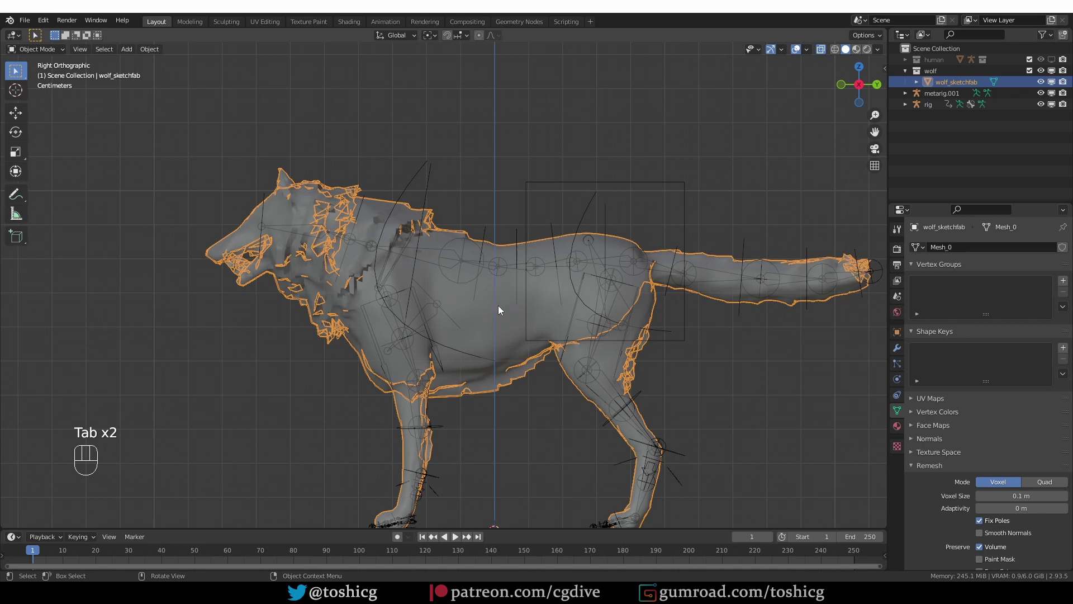
pyautogui.keyDown('shift'); pyautogui.click(526, 184); pyautogui.keyUp('shift')
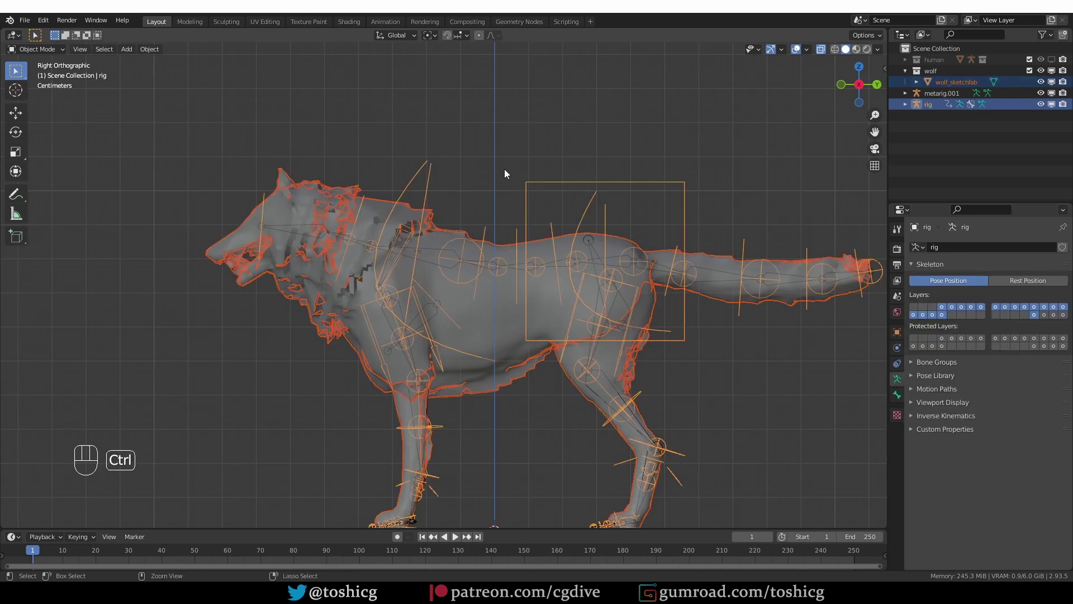
pyautogui.hotkey('ctrl', 'p')
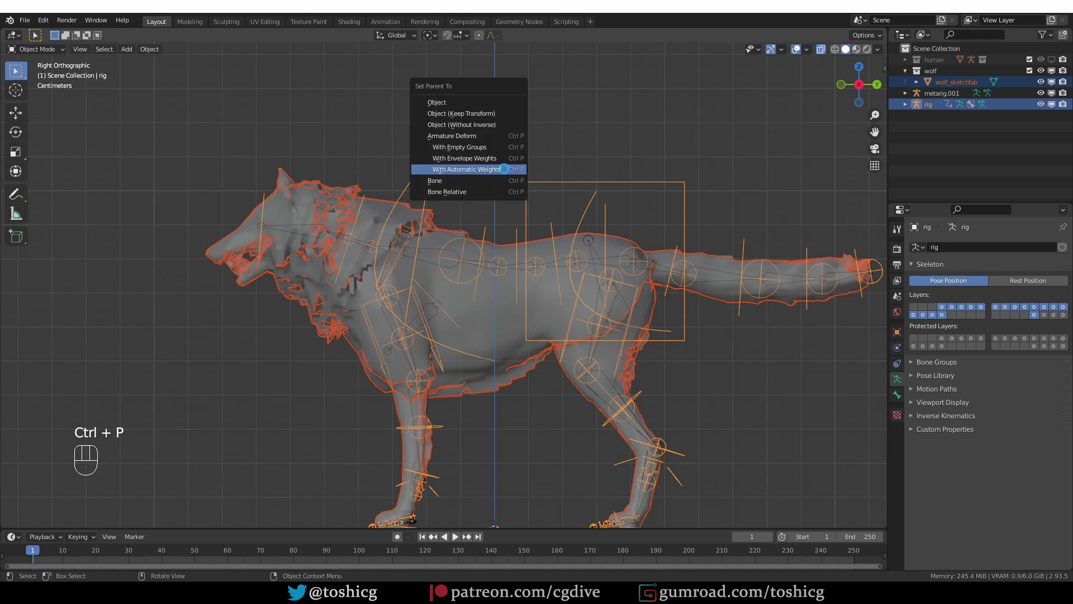
pyautogui.click(504, 169)
pyautogui.keyDown('shift'); pyautogui.moveTo(545, 152); pyautogui.dragTo(472, 152, button='middle'); pyautogui.keyUp('shift')
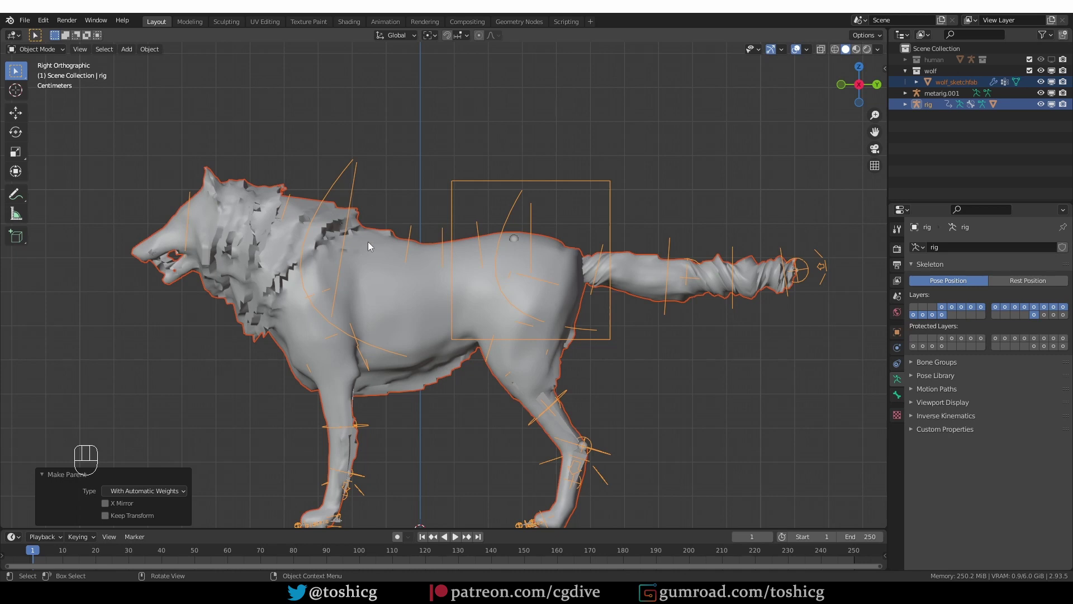
# Try rotating the rig's hips control in Pose Mode, both flat and with trackball rotation, to test the deformation.
pyautogui.press('Tab')
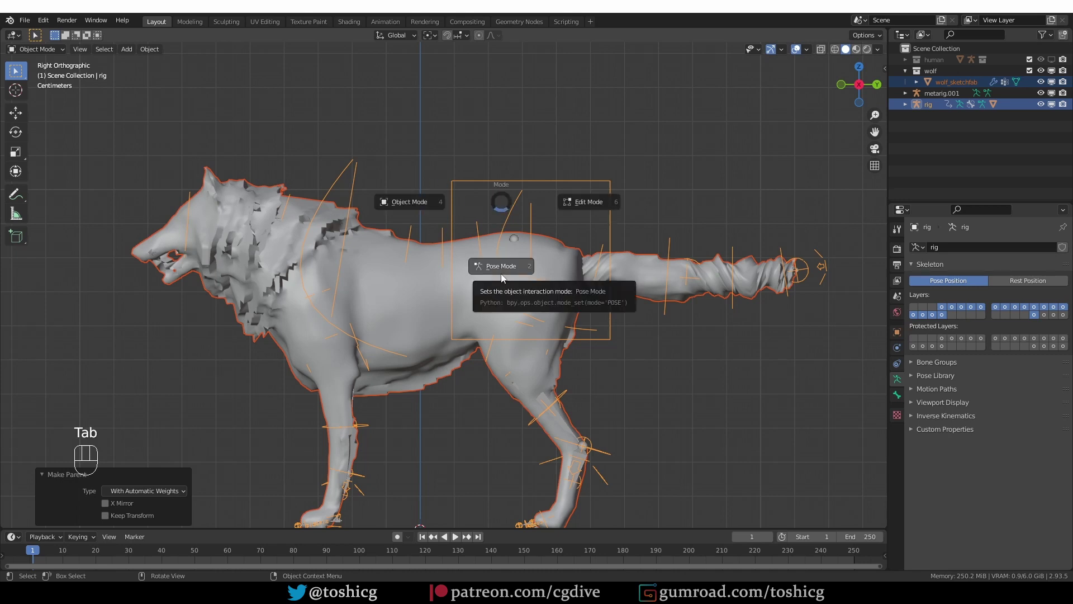
pyautogui.click(503, 269)
pyautogui.click(504, 224)
pyautogui.press('r')
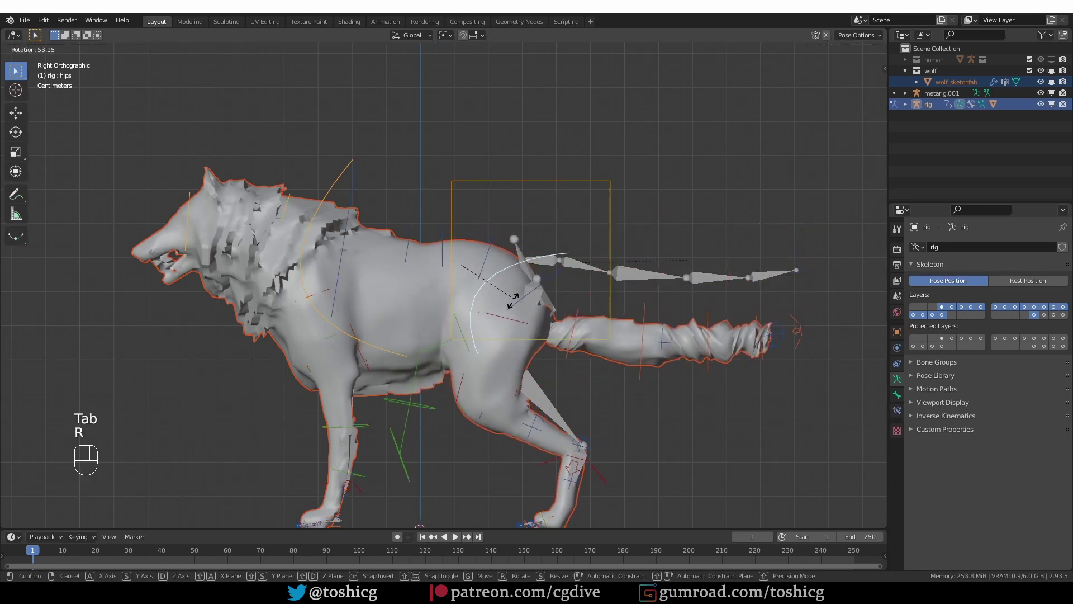
pyautogui.press('r')
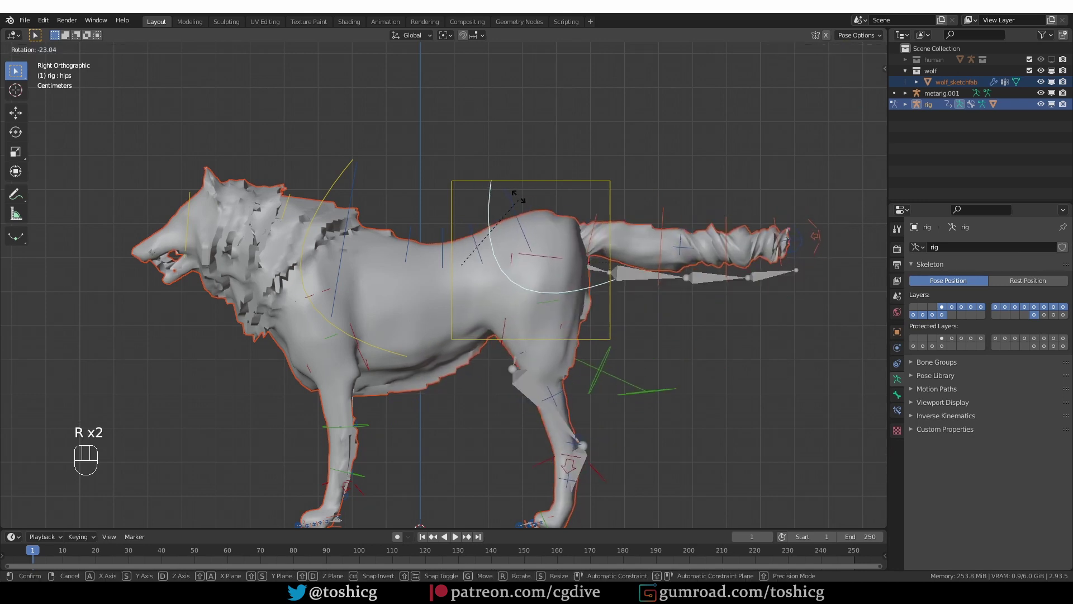
pyautogui.rightClick(550, 234)
pyautogui.press('r')
pyautogui.press('r')
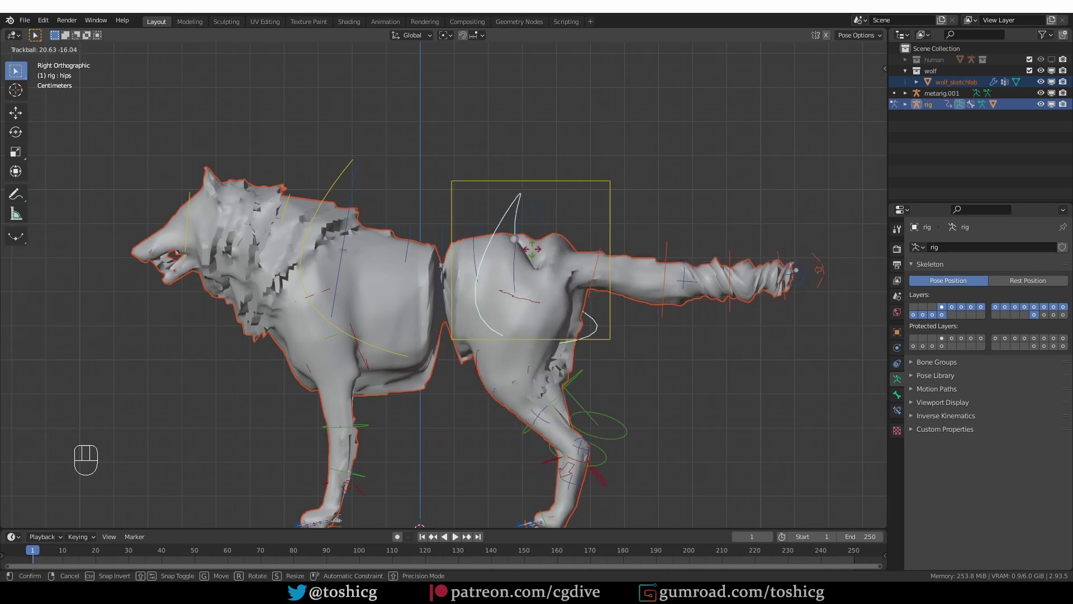
pyautogui.rightClick(361, 186)
# Try rotating the rig's chest control, including trackball rotation, to test the mesh around the torso.
pyautogui.click(361, 186)
pyautogui.press('r')
pyautogui.press('r')
pyautogui.press('r')
pyautogui.rightClick(447, 181)
pyautogui.press('r')
pyautogui.press('r')
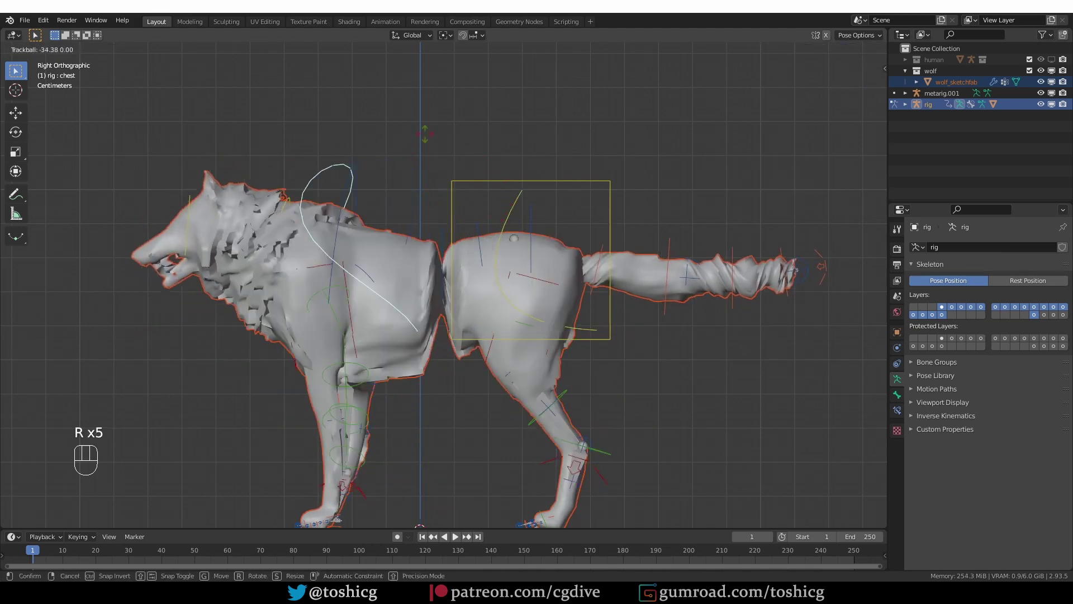
pyautogui.rightClick(565, 212)
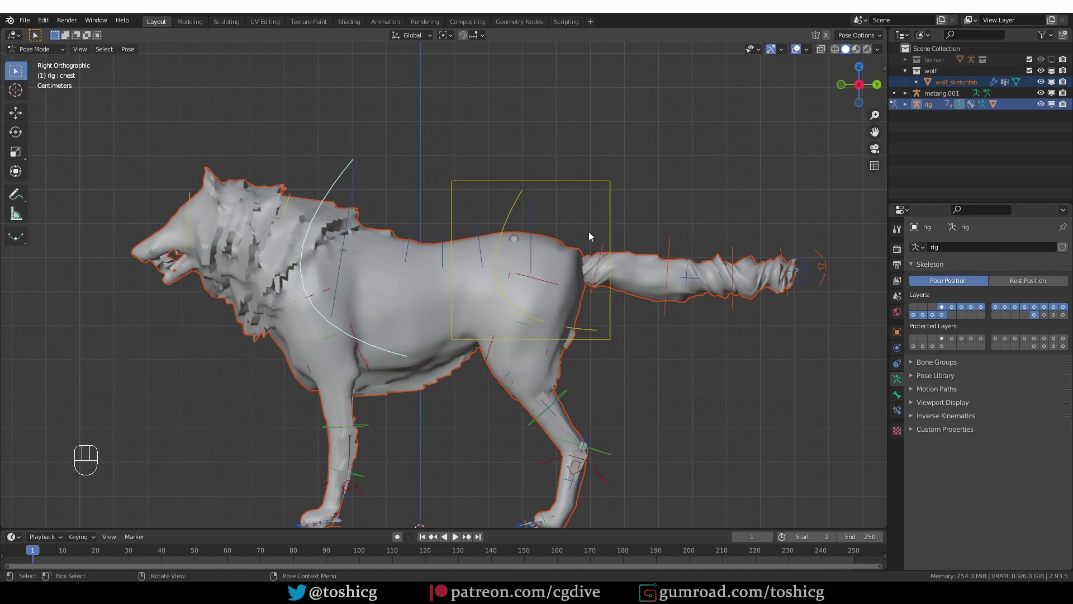
# Revert through the undo history to the state before the rig was generated.
pyautogui.hotkey('ctrl', 'alt', 'z')
pyautogui.click(60, 165)
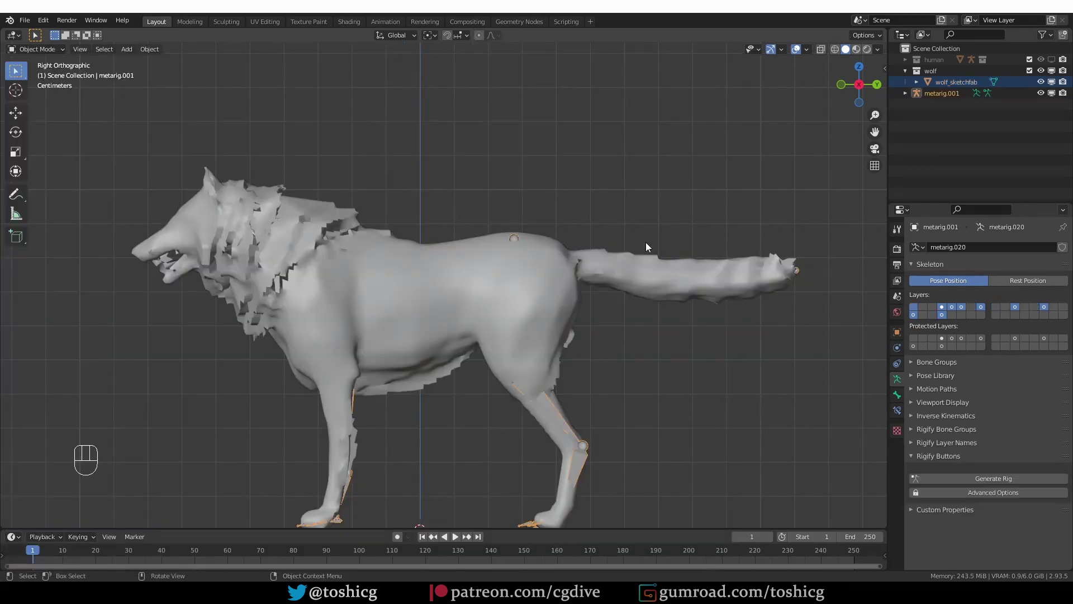
# Turn on X-ray, display the meta-rig's bone axes, and put the meta-rig in Pose Mode.
pyautogui.keyDown('shift'); pyautogui.moveTo(646, 246); pyautogui.dragTo(675, 194, button='middle'); pyautogui.keyUp('shift')
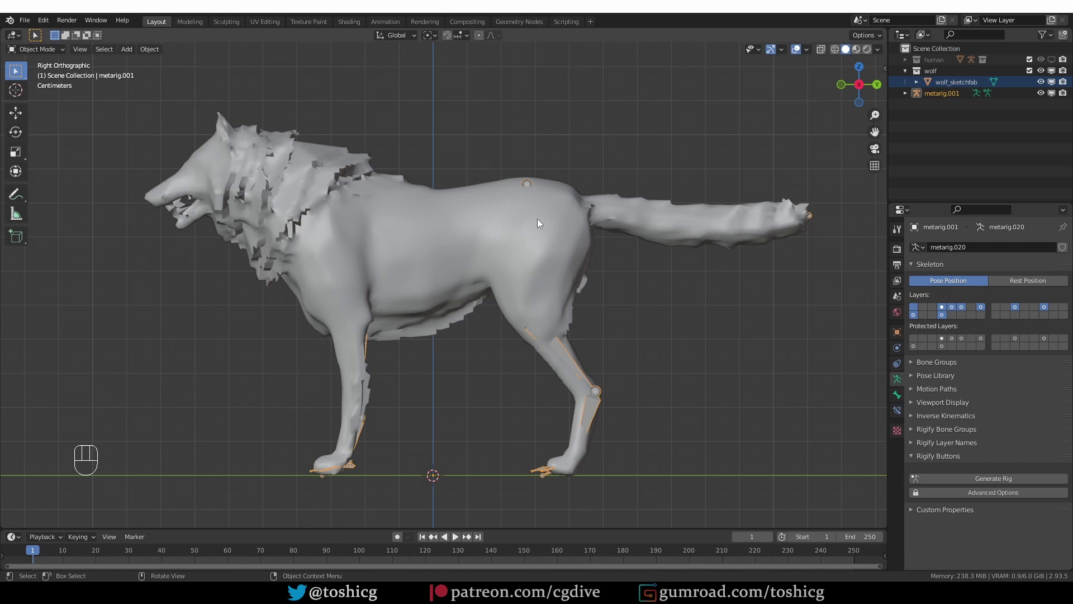
pyautogui.click(820, 50)
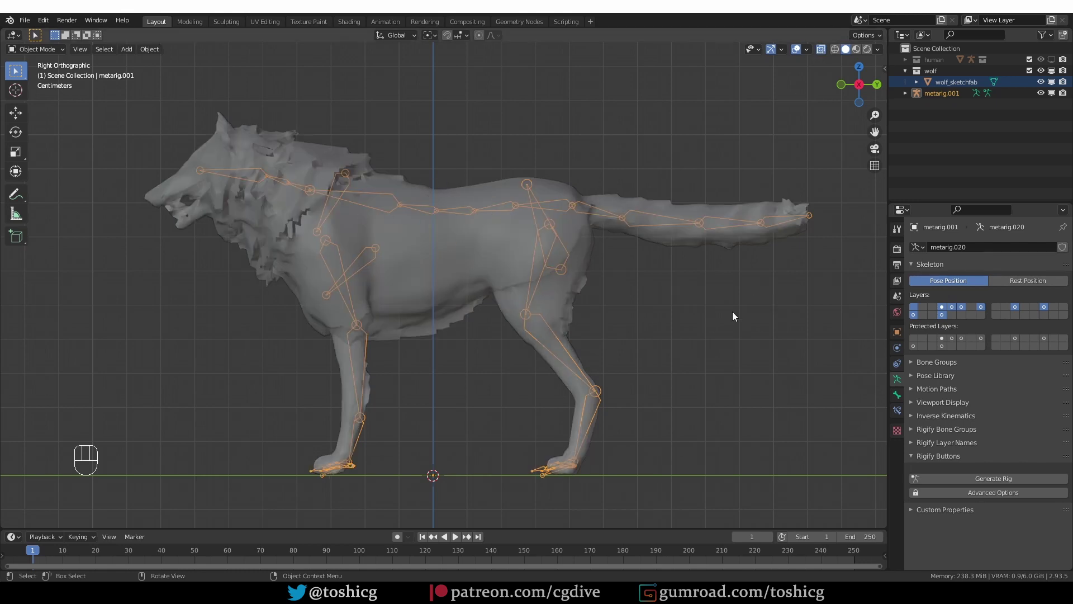
pyautogui.click(926, 403)
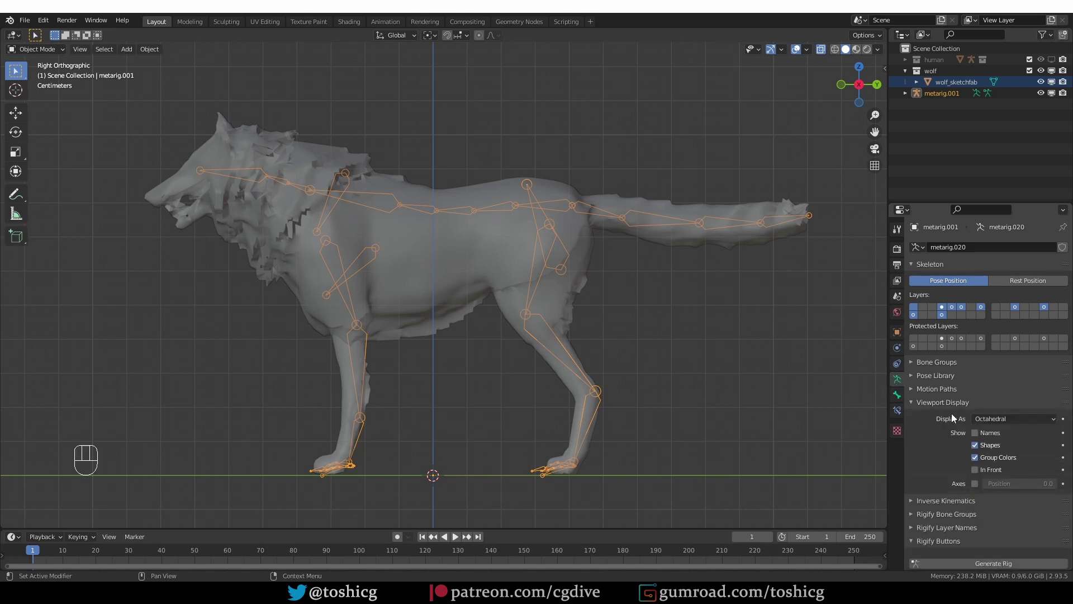
pyautogui.click(976, 484)
pyautogui.scroll(2, 425, 196)
pyautogui.press('Tab')
pyautogui.click(434, 304)
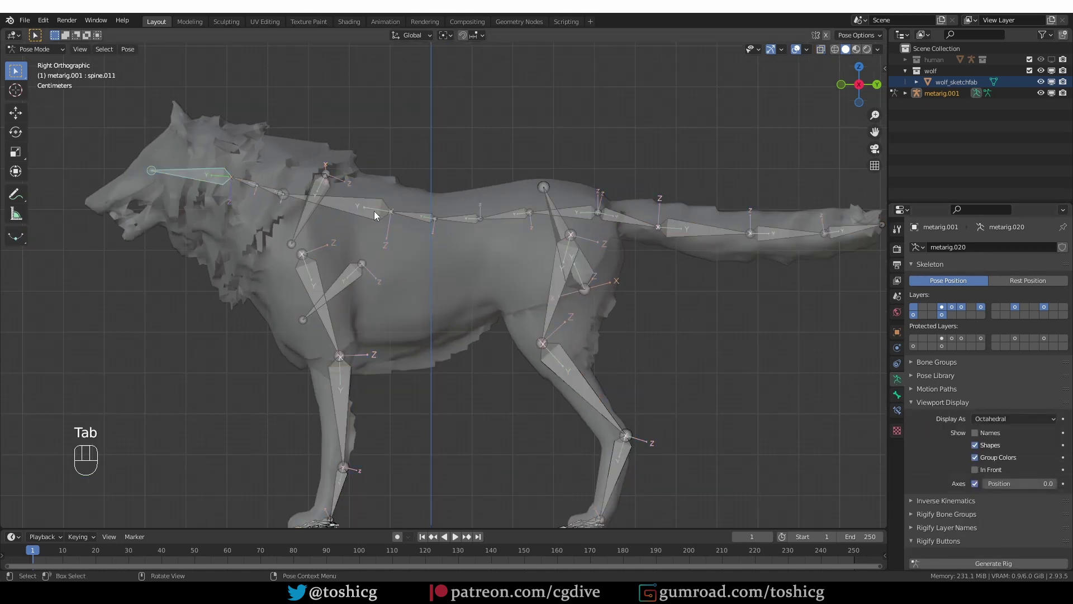
# Isolate the meta-rig's five torso spine bones, from the chest to the tail base, by hiding all unselected bones.
pyautogui.click(374, 211)
pyautogui.keyDown('shift'); pyautogui.click(417, 216); pyautogui.keyUp('shift')
pyautogui.keyDown('shift'); pyautogui.click(460, 217); pyautogui.keyUp('shift')
pyautogui.keyDown('shift'); pyautogui.click(501, 216); pyautogui.keyUp('shift')
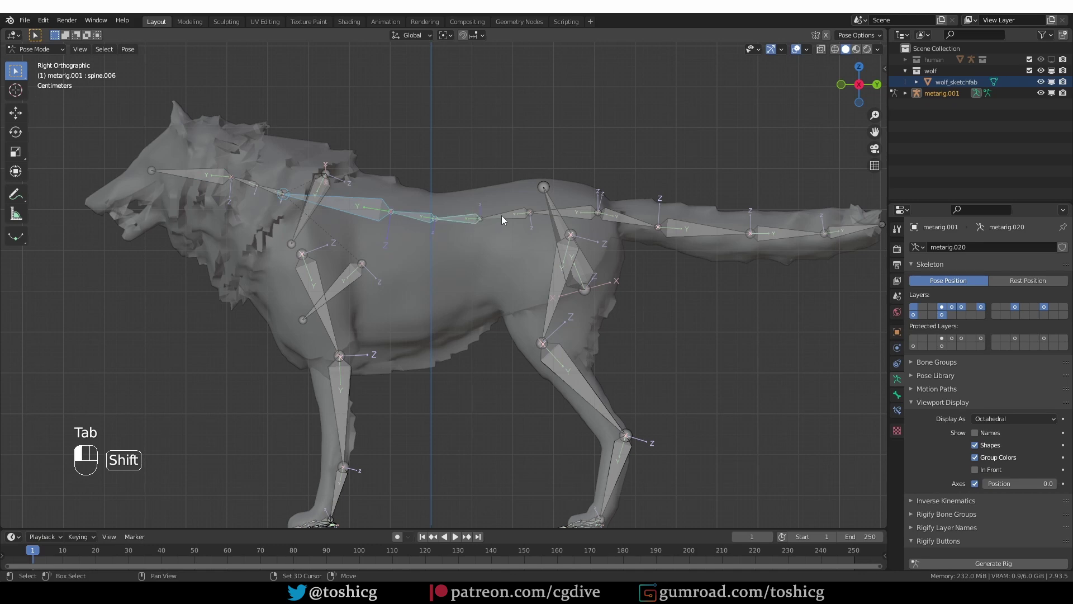
pyautogui.keyDown('shift'); pyautogui.click(588, 213); pyautogui.keyUp('shift')
pyautogui.hotkey('shift', 'h')
pyautogui.scroll(1, 314, 206)
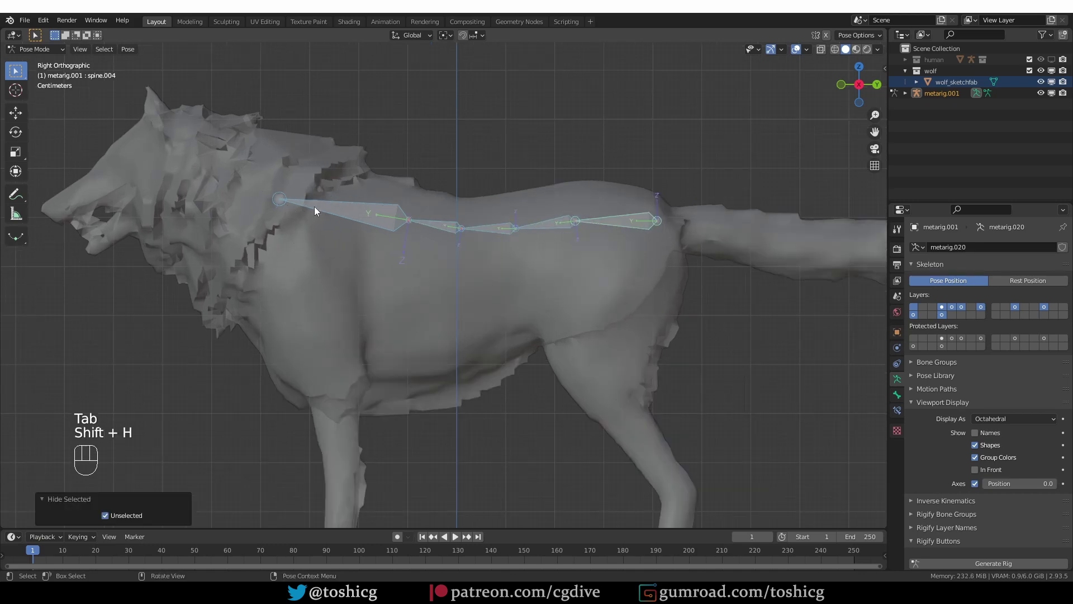
# Examine the Z axis directions of the chest, middle and hip spine bones, selecting each one in turn.
pyautogui.click(314, 206)
pyautogui.keyDown('shift'); pyautogui.moveTo(314, 206); pyautogui.dragTo(187, 228, button='middle'); pyautogui.keyUp('shift')
pyautogui.scroll(2, 340, 230)
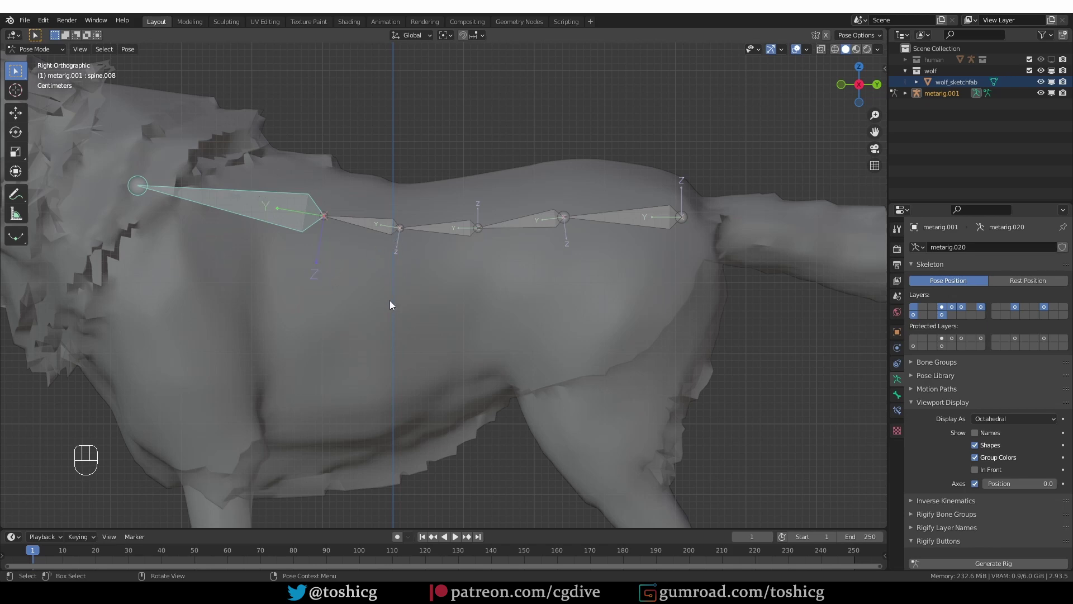
pyautogui.click(464, 228)
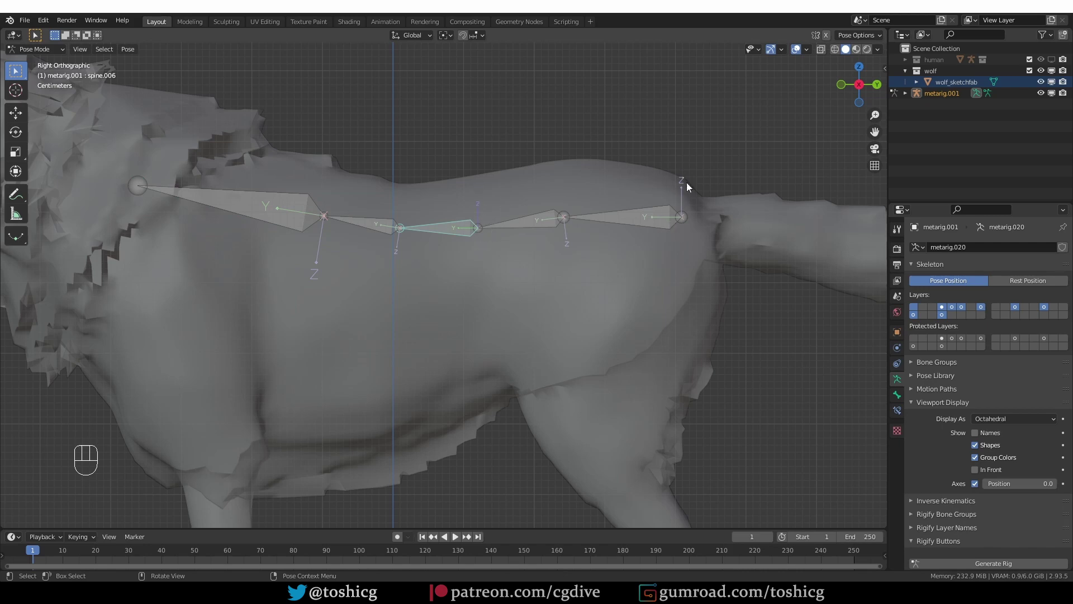
pyautogui.click(642, 224)
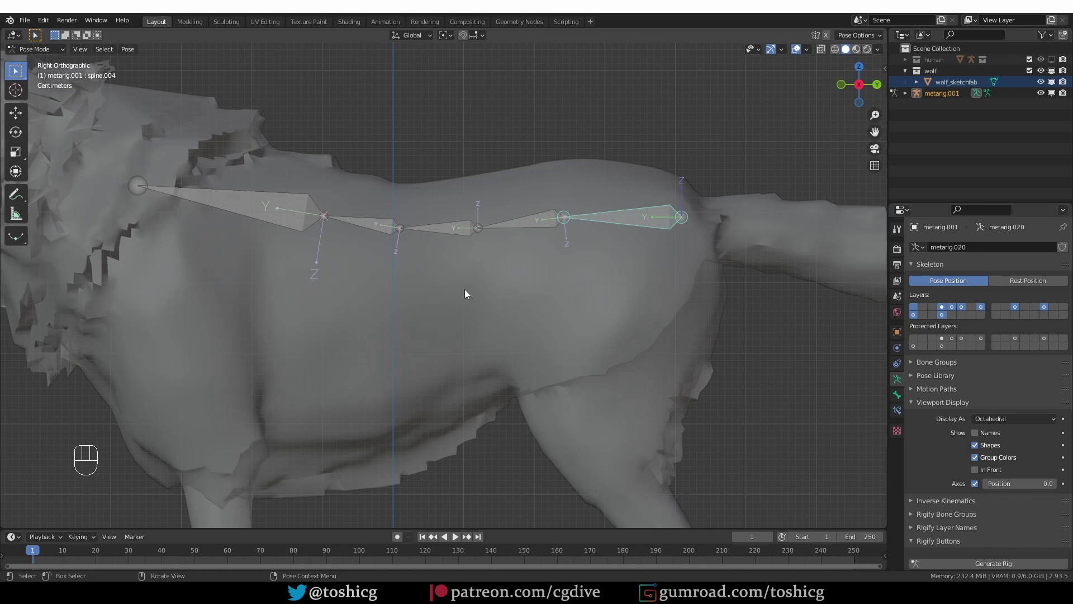
# Switch the meta-rig to Edit Mode and show the hip spine bone's transform values.
pyautogui.press('Tab')
pyautogui.click(559, 296)
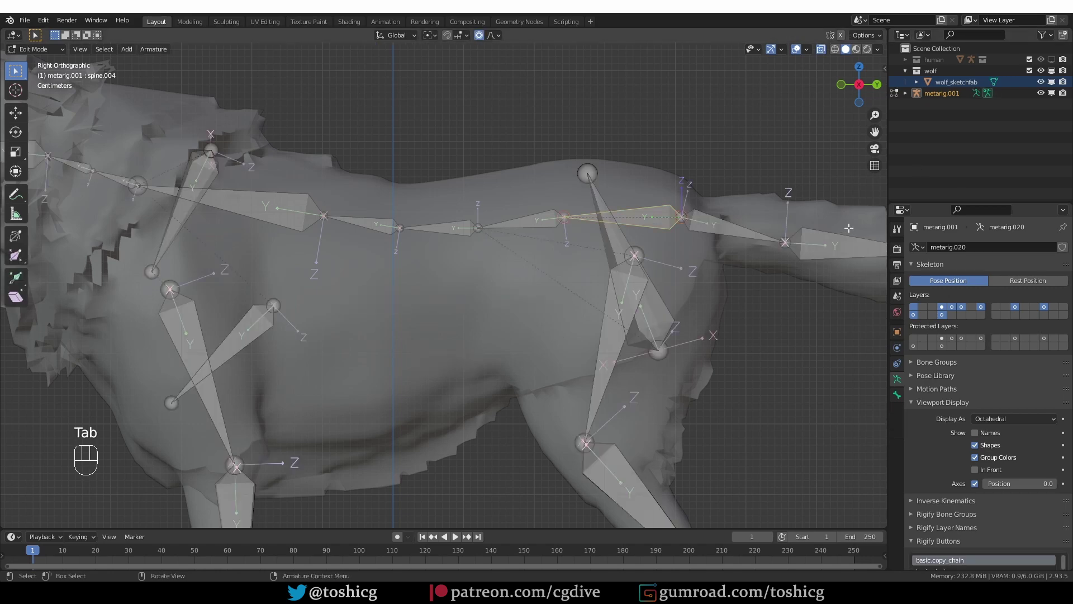
pyautogui.press('n')
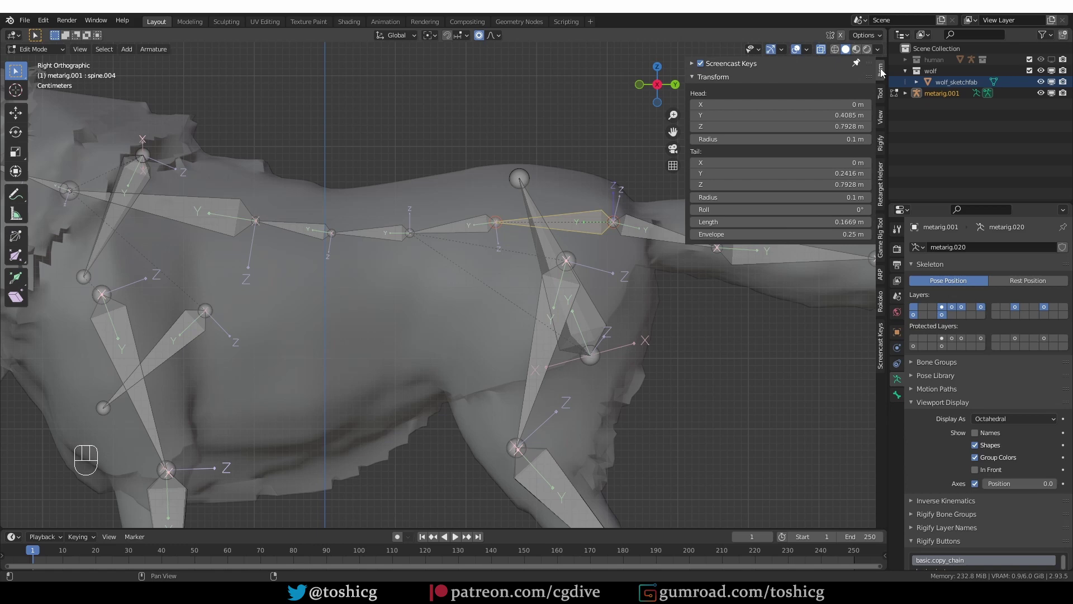
# Try changing the hip spine bone's roll value, and undo the change.
pyautogui.moveTo(777, 210)
pyautogui.mouseDown()
pyautogui.moveTo(693, 210)
pyautogui.moveTo(793, 209)
pyautogui.mouseUp()
pyautogui.hotkey('ctrl', 'z')
pyautogui.hotkey('ctrl', 'z')
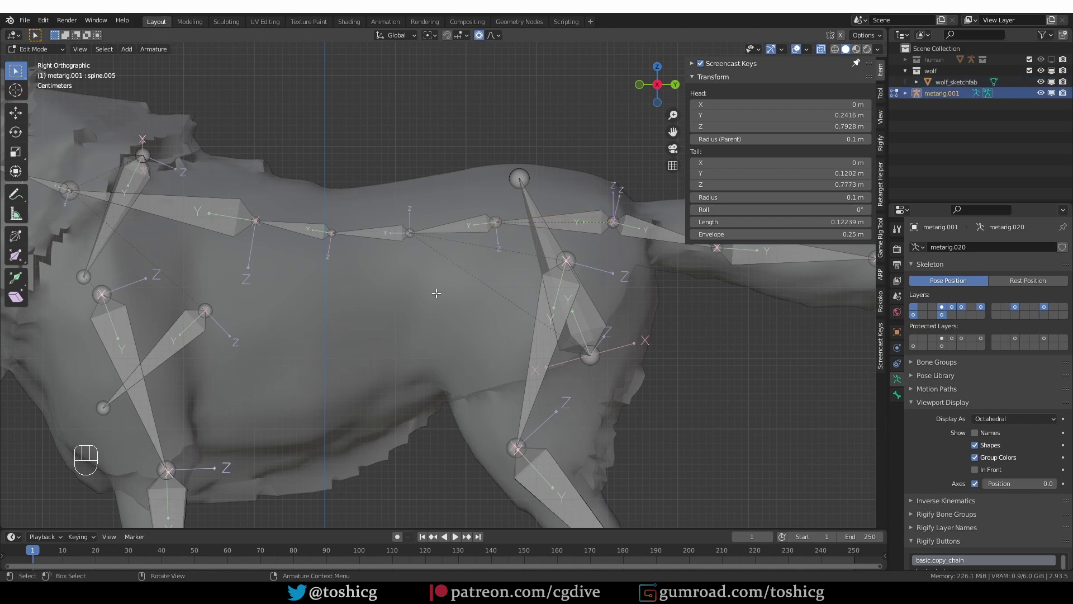
# Recalculate the roll of the five torso spine bones to Active Bone, using the chest bone as the active one.
pyautogui.click(573, 223)
pyautogui.keyDown('shift'); pyautogui.click(476, 230); pyautogui.keyUp('shift')
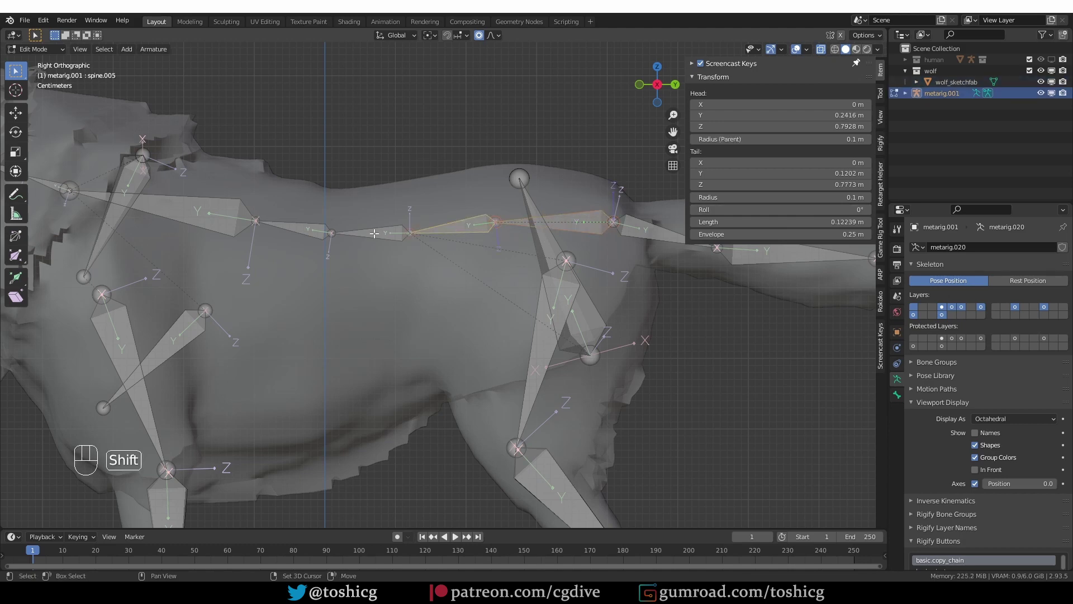
pyautogui.keyDown('shift'); pyautogui.click(373, 233); pyautogui.keyUp('shift')
pyautogui.keyDown('shift'); pyautogui.click(314, 227); pyautogui.keyUp('shift')
pyautogui.keyDown('shift'); pyautogui.click(184, 214); pyautogui.keyUp('shift')
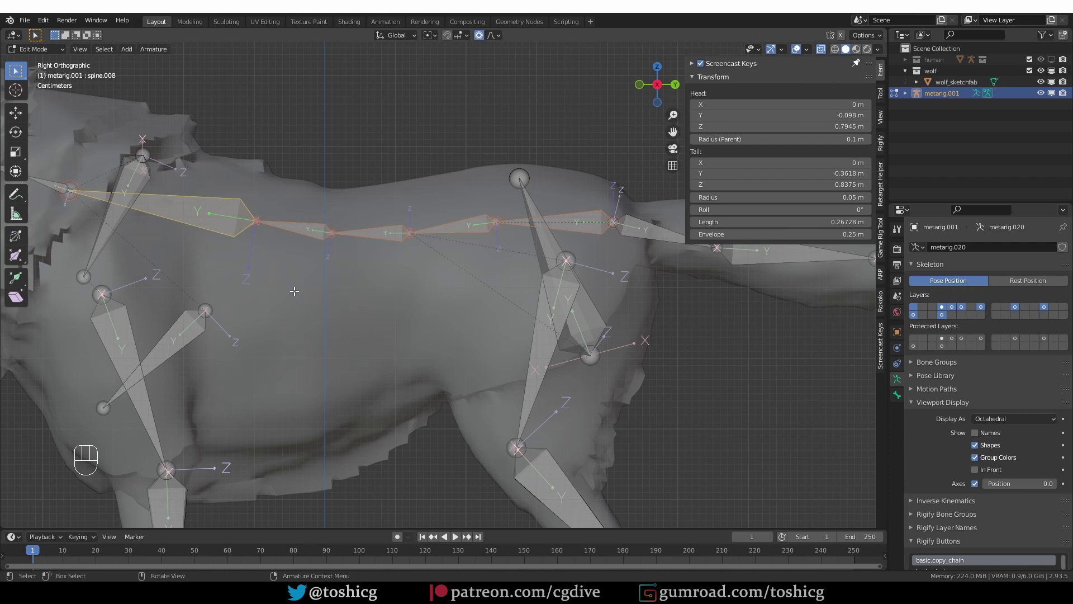
pyautogui.hotkey('shift', 'n')
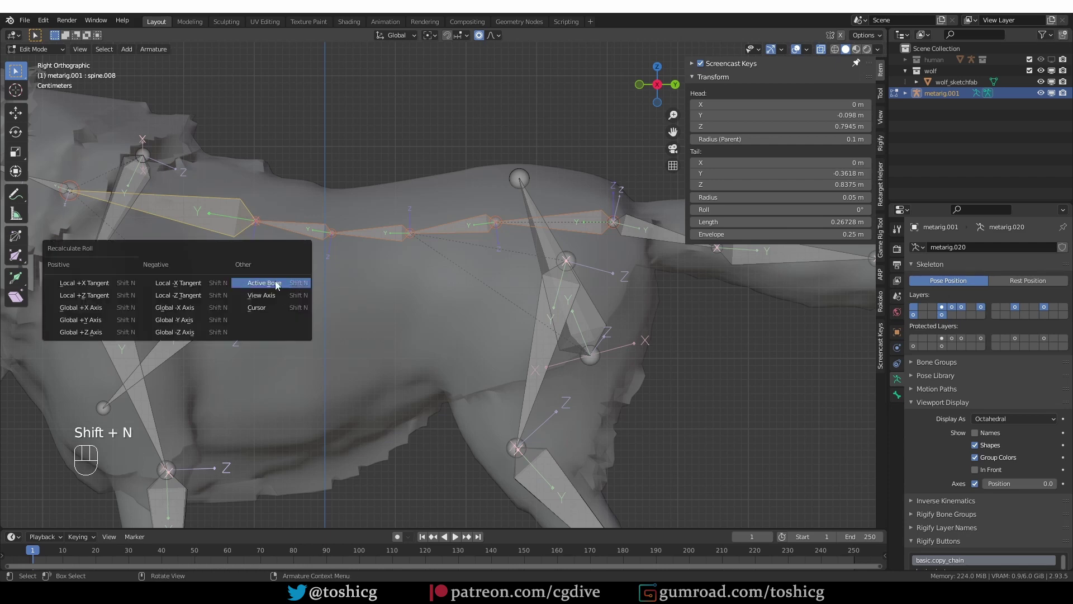
pyautogui.click(264, 283)
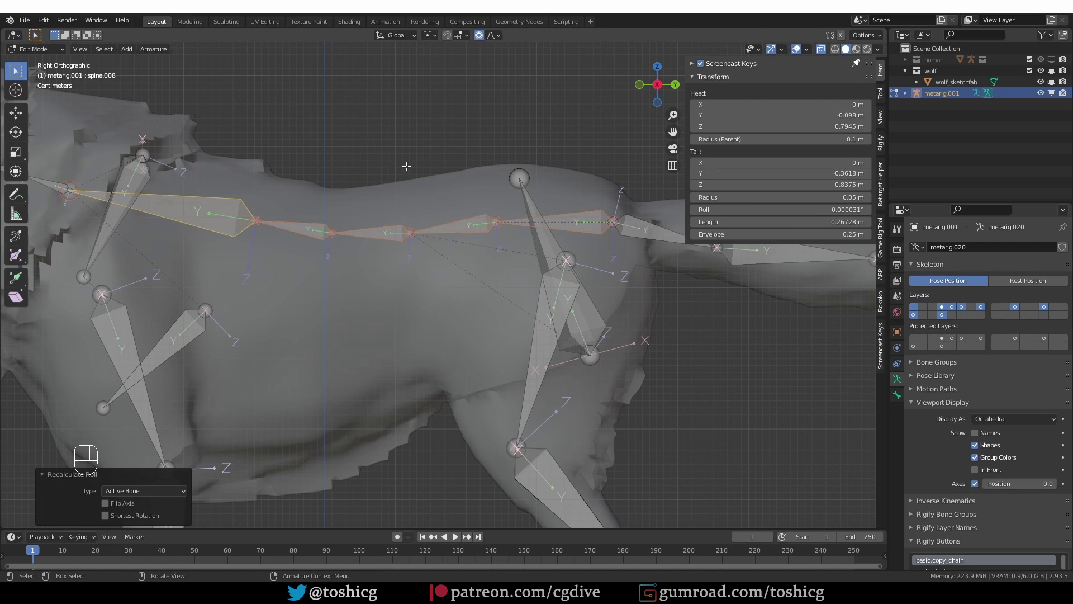
# Return to Object Mode and generate the Rigify rig from the wolf meta-rig.
pyautogui.press('Tab')
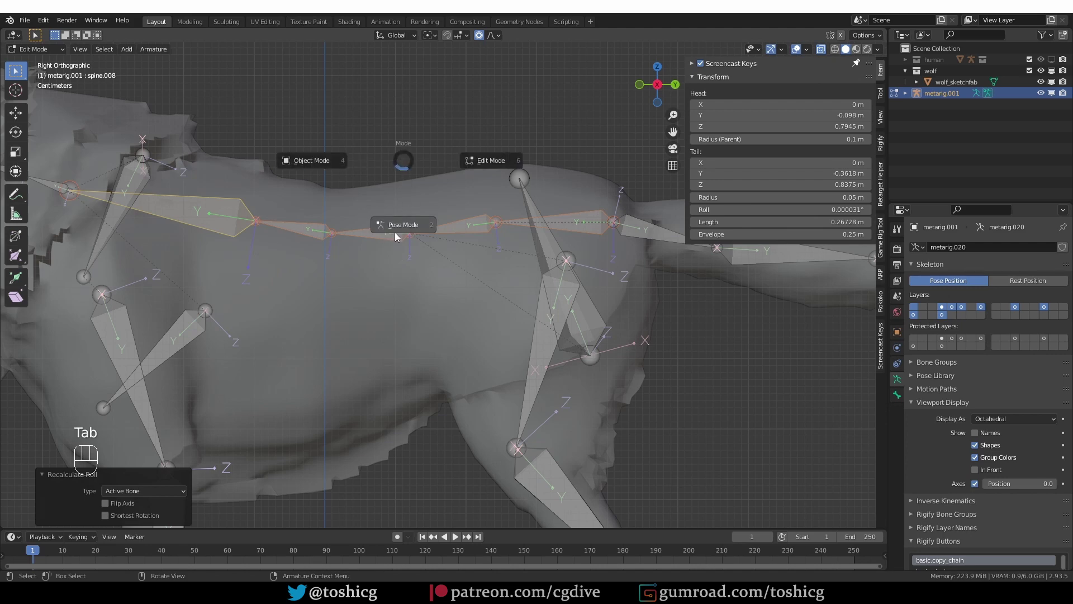
pyautogui.click(324, 167)
pyautogui.scroll(-2, 946, 446)
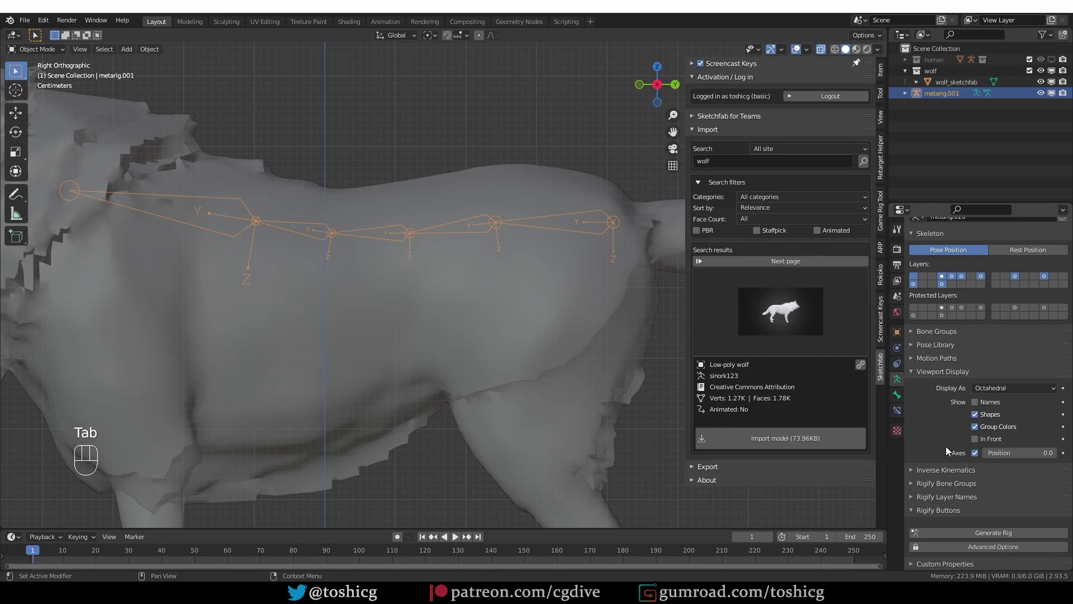
pyautogui.click(995, 533)
pyautogui.scroll(-8, 398, 213)
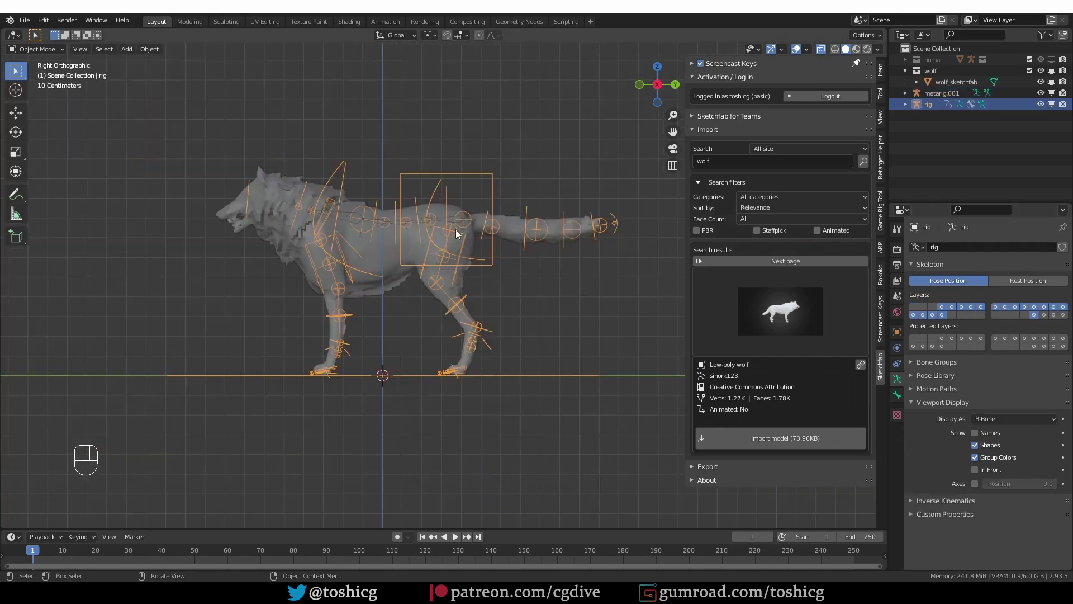
# Parent the wolf mesh to the newly generated rig with automatic weights.
pyautogui.scroll(2, 456, 223)
pyautogui.click(452, 186)
pyautogui.keyDown('shift'); pyautogui.click(479, 129); pyautogui.keyUp('shift')
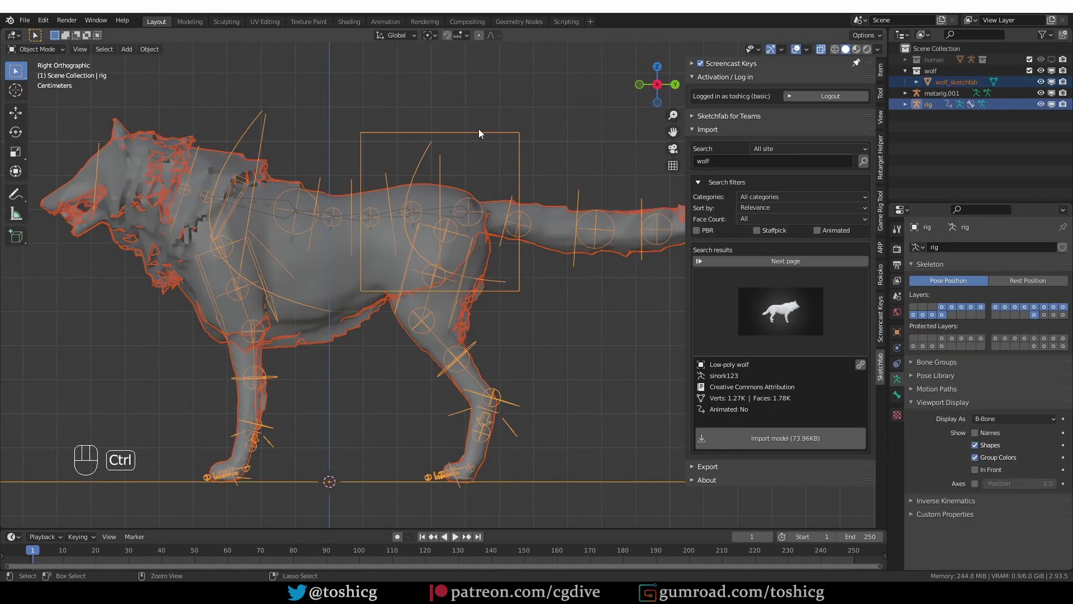
pyautogui.hotkey('ctrl', 'p')
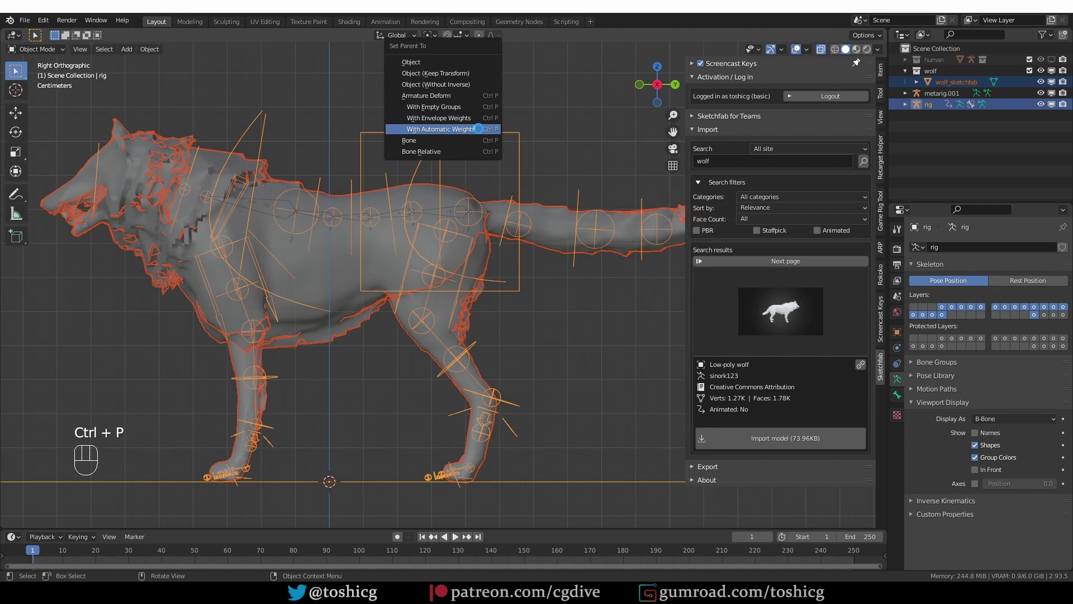
pyautogui.click(478, 129)
pyautogui.keyDown('shift'); pyautogui.moveTo(478, 129); pyautogui.dragTo(376, 211, button='middle'); pyautogui.keyUp('shift')
pyautogui.keyDown('shift'); pyautogui.moveTo(197, 240); pyautogui.dragTo(346, 144, button='middle'); pyautogui.keyUp('shift')
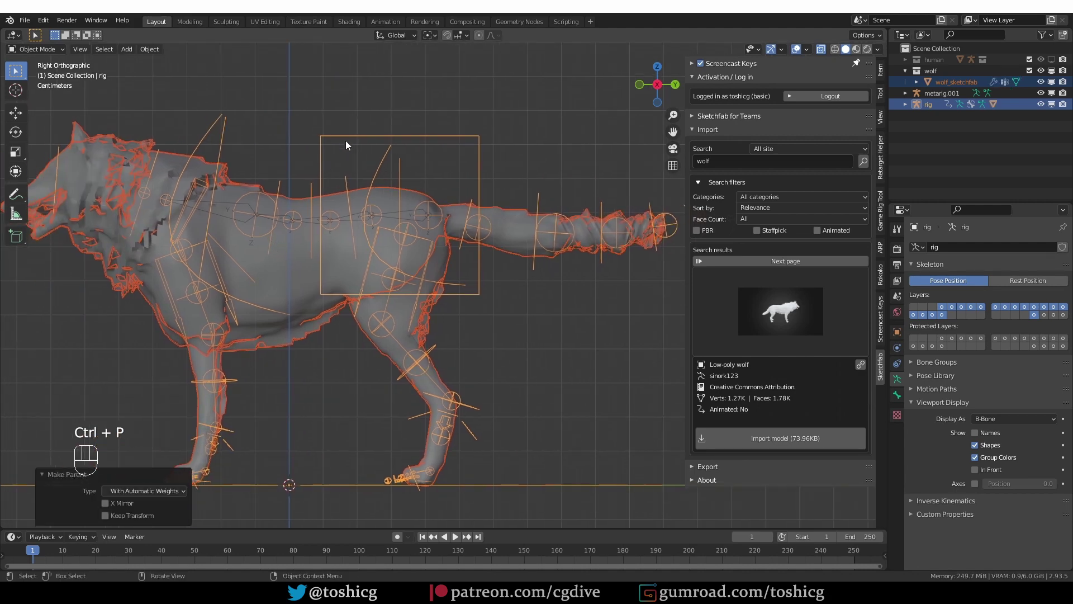
# Try a trackball rotation of the rig's hips control in Pose Mode to test the hindquarters' deformation, and cancel it.
pyautogui.press('Tab')
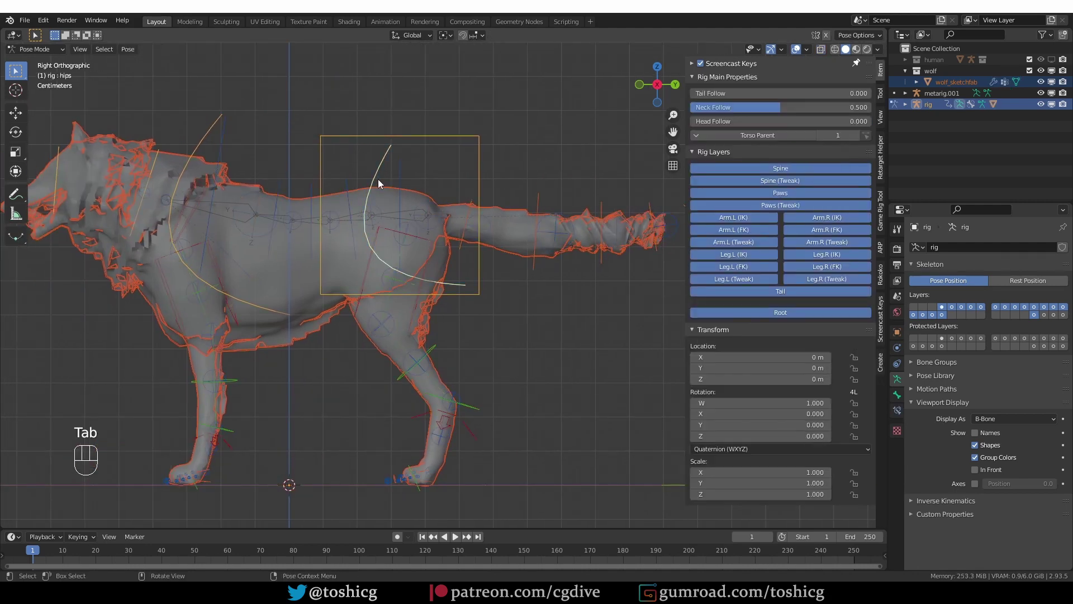
pyautogui.press('r')
pyautogui.press('r')
pyautogui.press('r')
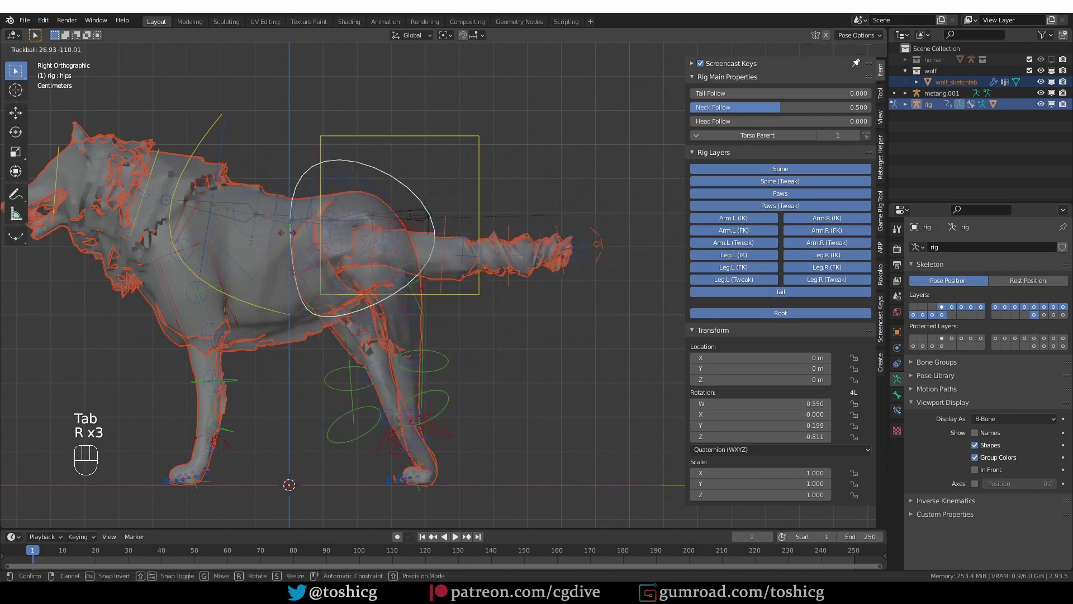
pyautogui.rightClick(250, 201)
# Try a trackball rotation of the rig's chest control to test the front torso's deformation, and cancel it.
pyautogui.click(205, 141)
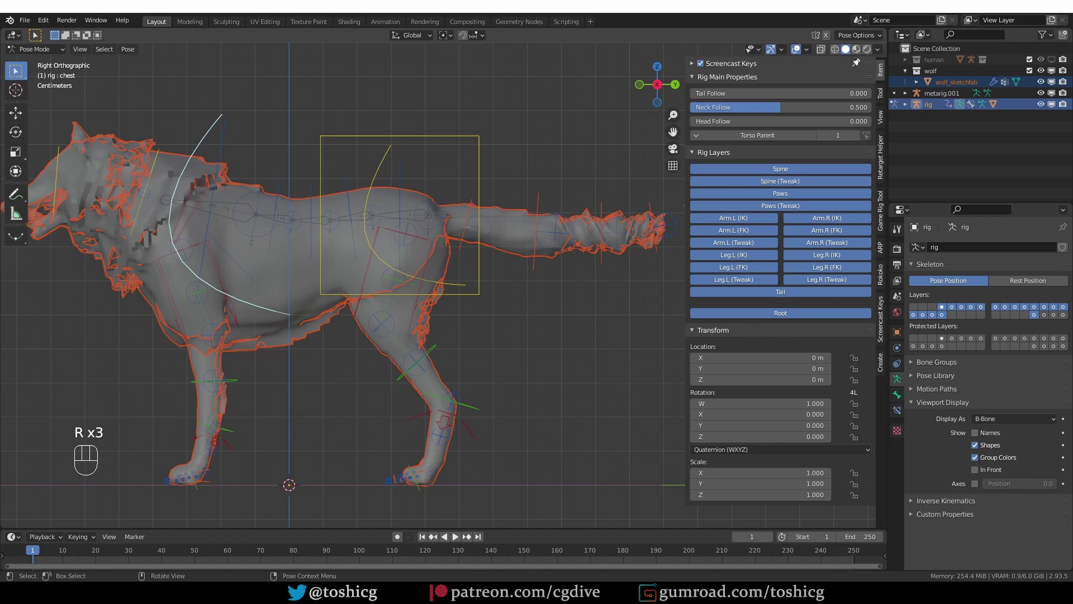
pyautogui.press('r')
pyautogui.press('r')
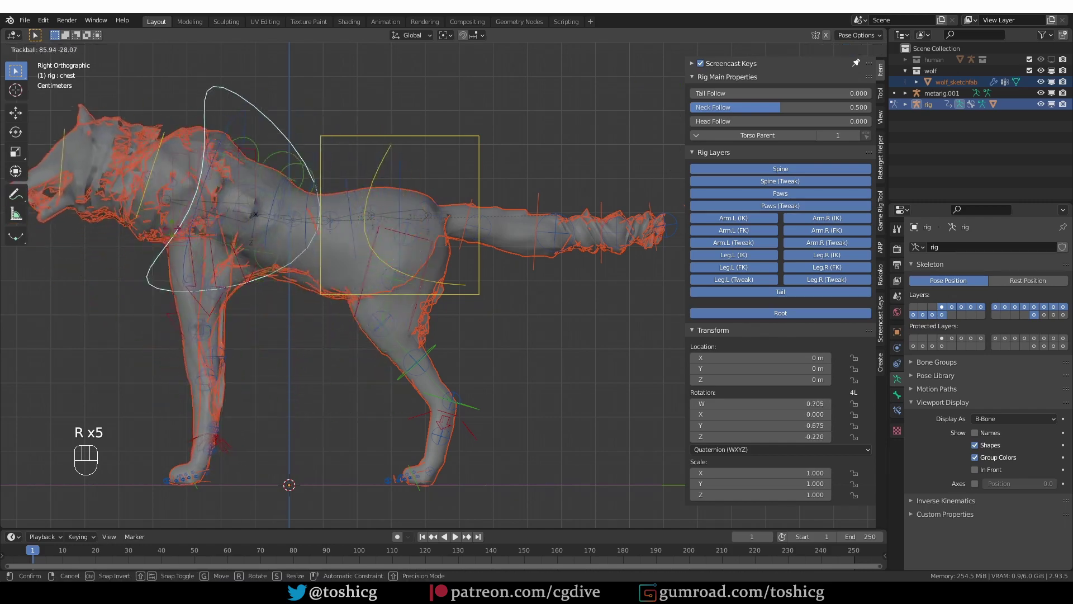
pyautogui.rightClick(246, 193)
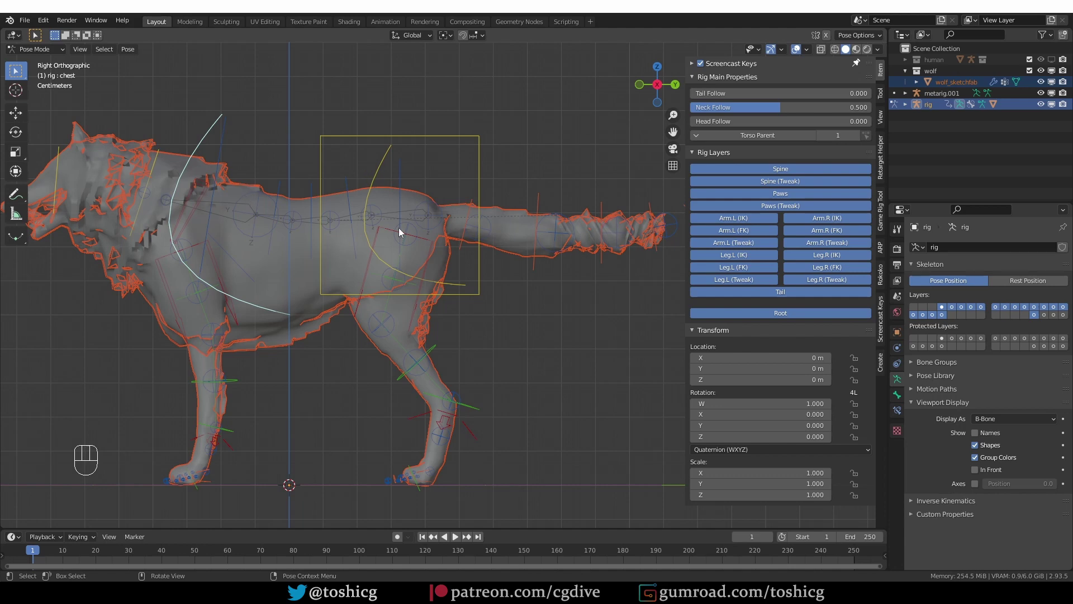
# Undo the parenting and rig generation, back to editing the meta-rig's spine bones with their recalculated roll.
pyautogui.hotkey('ctrl', 'z')
pyautogui.hotkey('ctrl', 'z')
pyautogui.hotkey('ctrl', 'z')
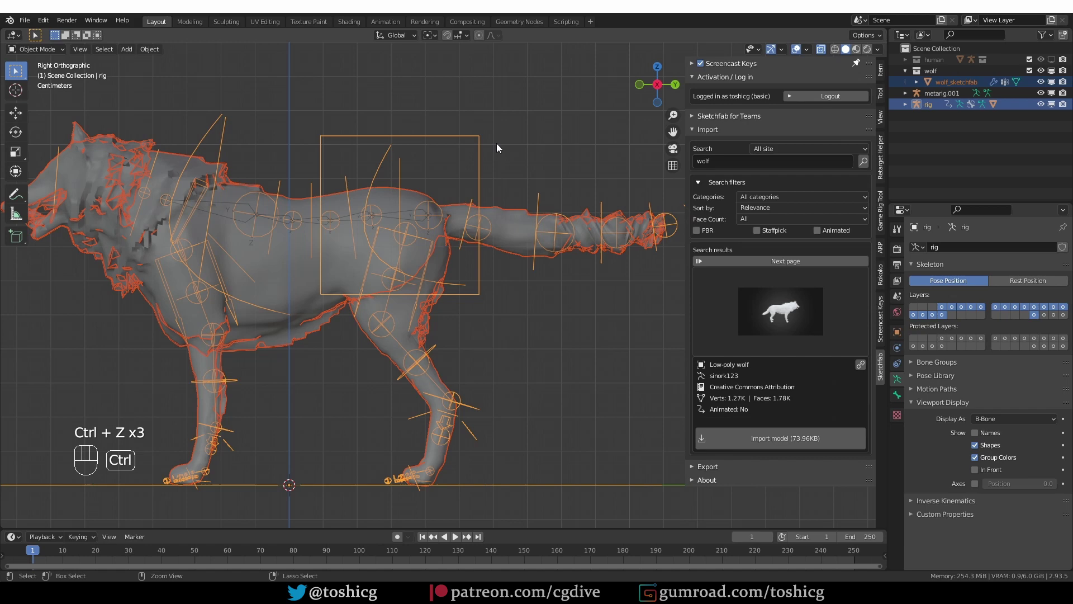
pyautogui.hotkey('ctrl', 'z')
pyautogui.hotkey('ctrl', 'z')
pyautogui.hotkey('ctrl', 'z')
pyautogui.hotkey('ctrl', 'z')
pyautogui.hotkey('ctrl', 'z')
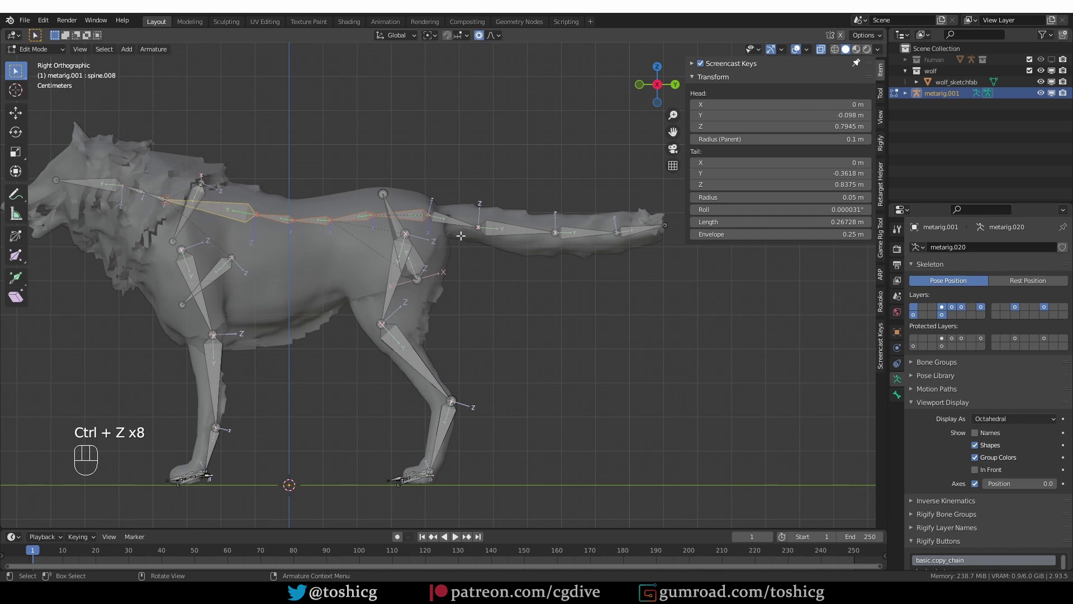
# Reveal the meta-rig's hidden bones in Pose Mode and disable Connect chain in the first tail bone's Rigify type options.
pyautogui.keyDown('shift'); pyautogui.moveTo(419, 202); pyautogui.dragTo(391, 234, button='middle'); pyautogui.keyUp('shift')
pyautogui.scroll(4, 391, 235)
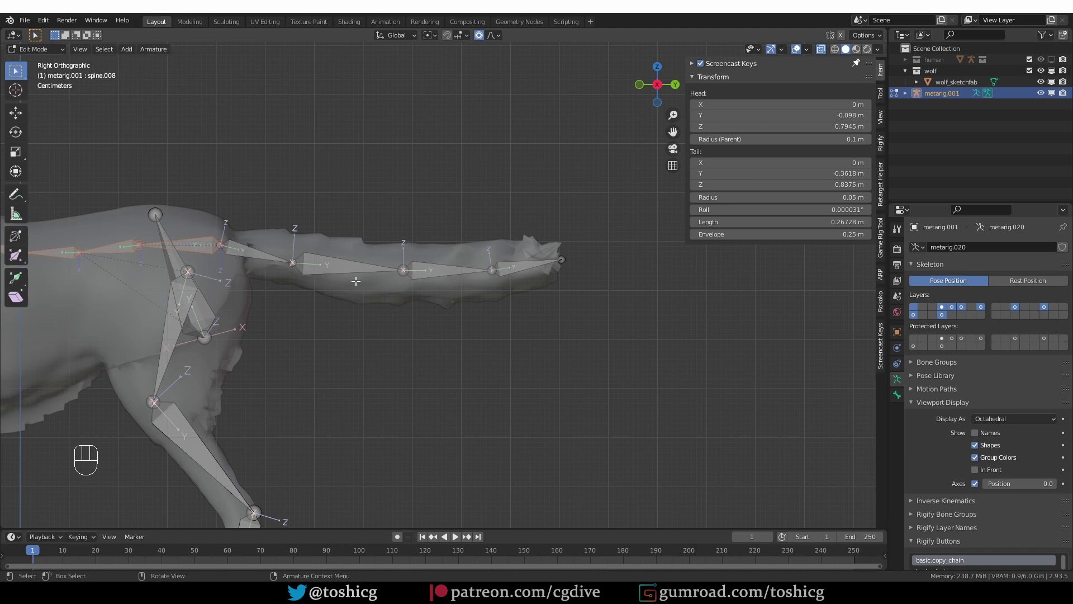
pyautogui.press('Tab')
pyautogui.press('Tab')
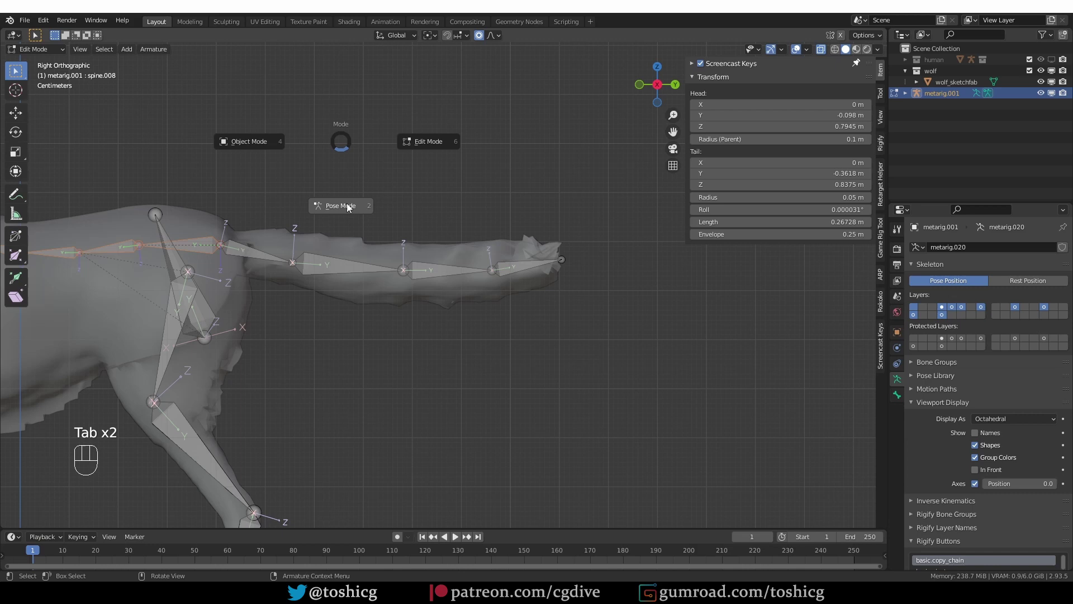
pyautogui.click(347, 205)
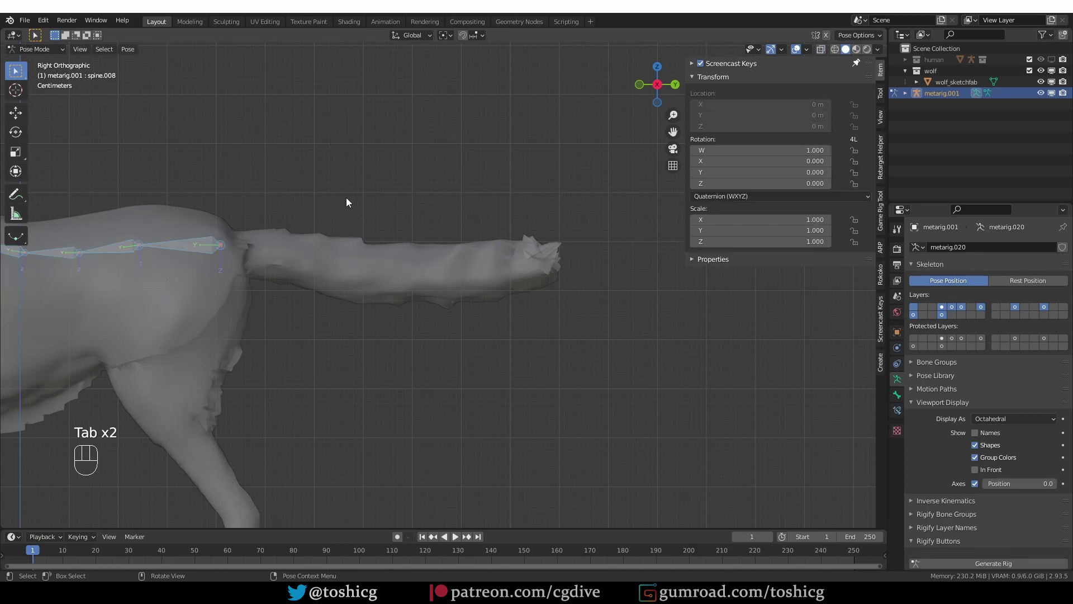
pyautogui.hotkey('alt', 'h')
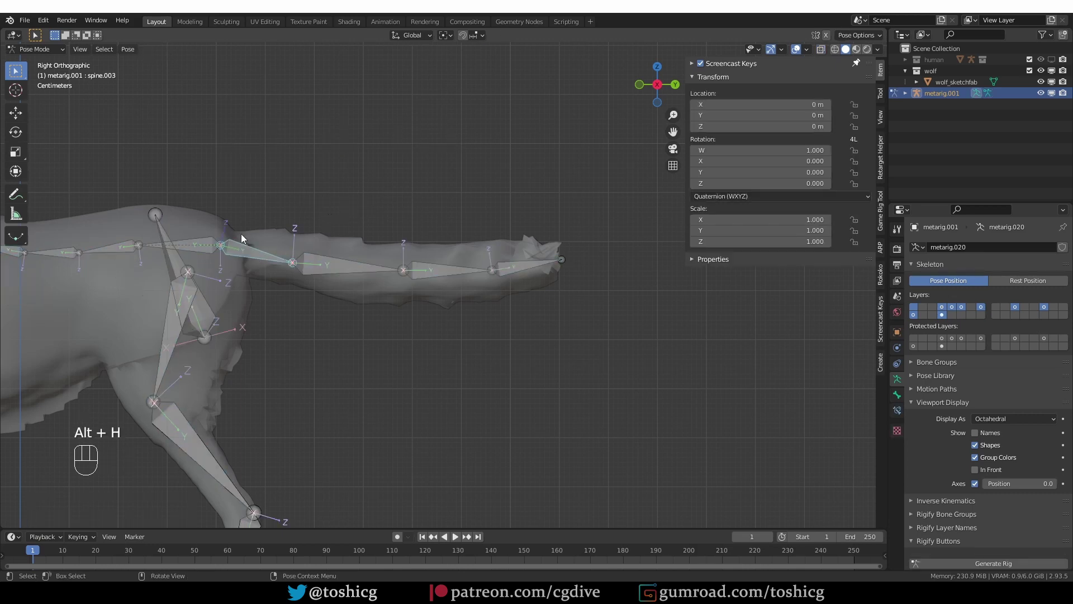
pyautogui.click(898, 395)
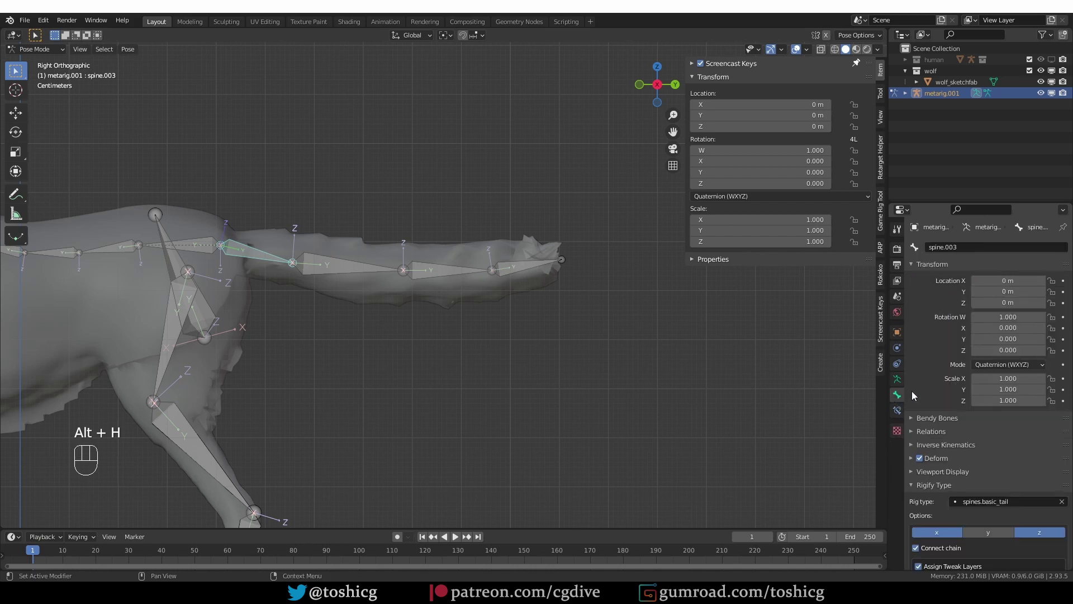
pyautogui.scroll(-3, 971, 490)
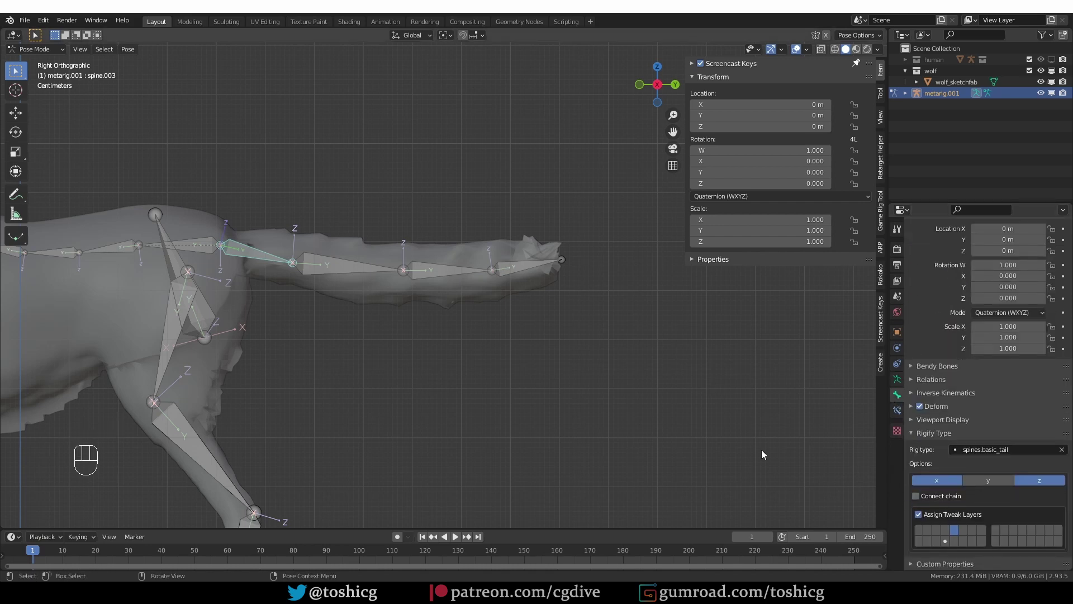
# Generate the rig from the meta-rig with Connect chain disabled on the first tail bone.
pyautogui.click(941, 495)
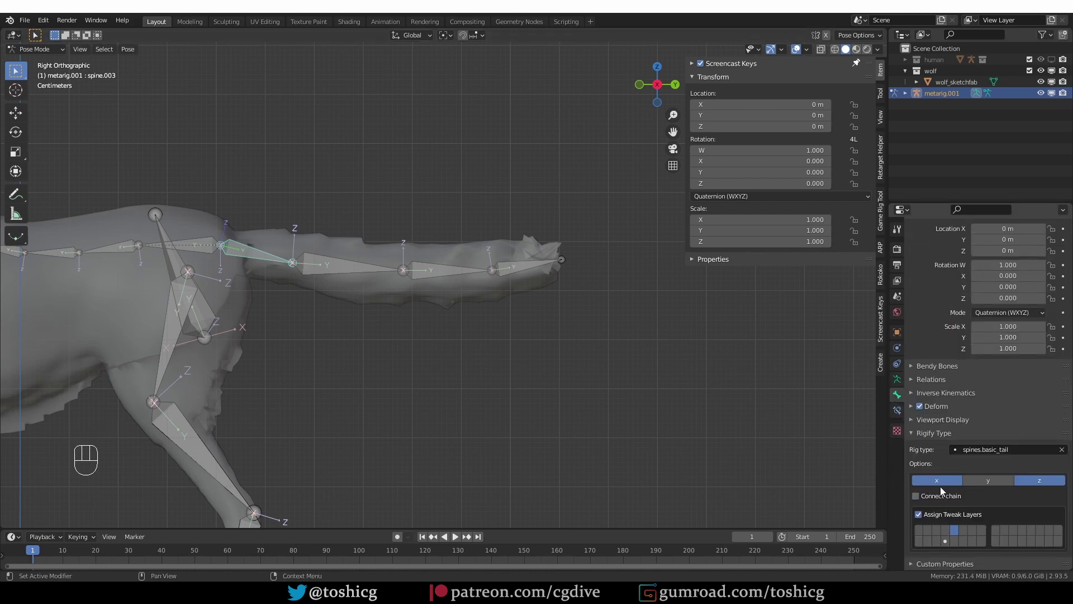
pyautogui.click(897, 379)
pyautogui.click(965, 532)
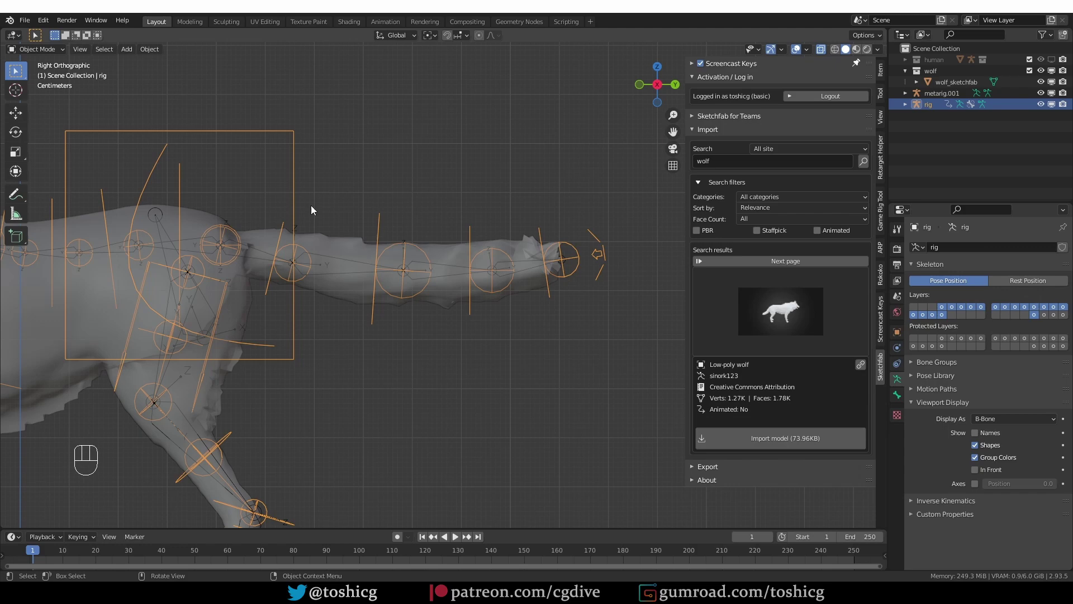
# Parent the wolf mesh to the generated rig with automatic weights and enter Pose Mode.
pyautogui.click(309, 232)
pyautogui.keyDown('shift'); pyautogui.click(301, 162); pyautogui.keyUp('shift')
pyautogui.hotkey('ctrl', 'p')
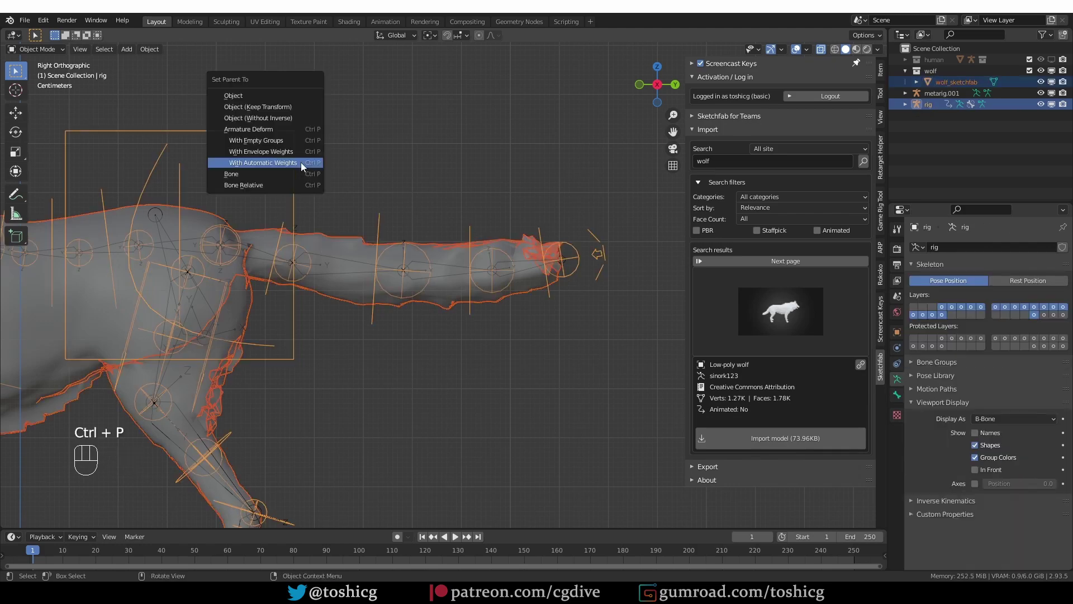
pyautogui.click(300, 162)
pyautogui.press('Tab')
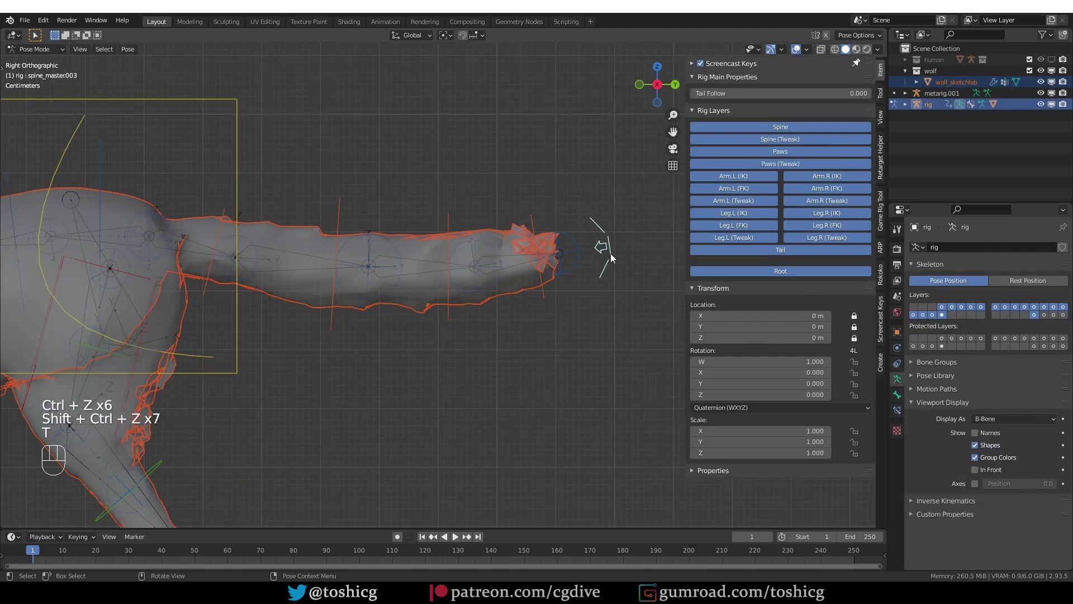
# Try a rotation of the rig's tail master control to test how the unconnected tail deforms.
pyautogui.press('r')
pyautogui.press('r')
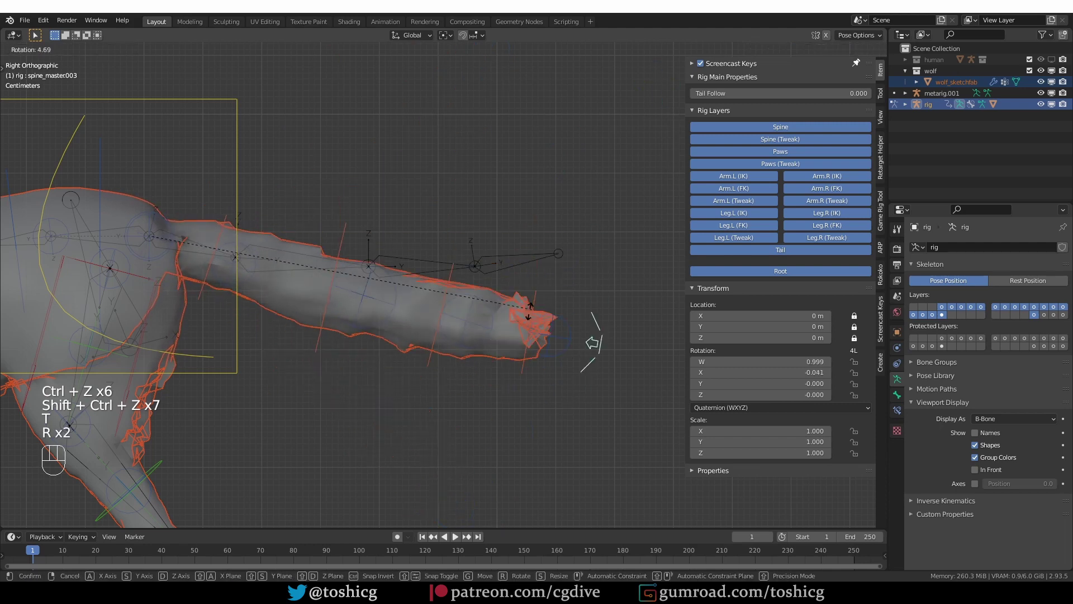
pyautogui.press('r')
# Undo the parenting, the rig generation and the disabling of Connect chain, back to the meta-rig.
pyautogui.hotkey('ctrl', 'z')
pyautogui.hotkey('ctrl', 'z')
pyautogui.hotkey('ctrl', 'z')
pyautogui.hotkey('ctrl', 'z')
pyautogui.hotkey('ctrl', 'z')
pyautogui.hotkey('ctrl', 'z')
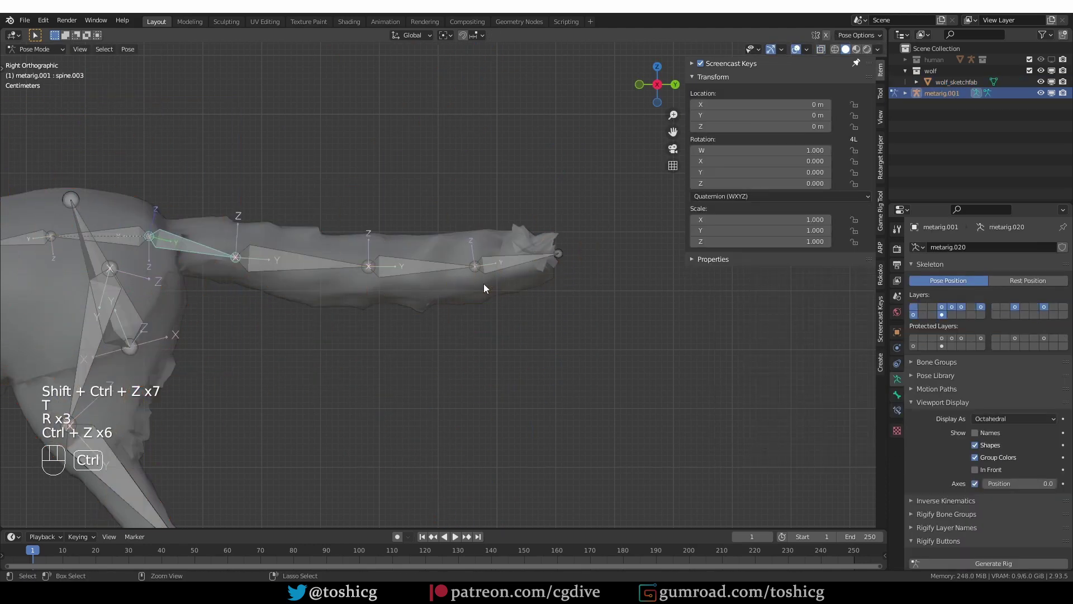
pyautogui.hotkey('ctrl', 'z')
pyautogui.hotkey('ctrl', 'z')
pyautogui.hotkey('ctrl', 'z')
pyautogui.hotkey('ctrl', 'z')
pyautogui.hotkey('ctrl', 'shift', 'z')
pyautogui.hotkey('ctrl', 'shift', 'z')
# Display the Rigify type options of the meta-rig's first tail bone in Pose Mode.
pyautogui.press('Tab')
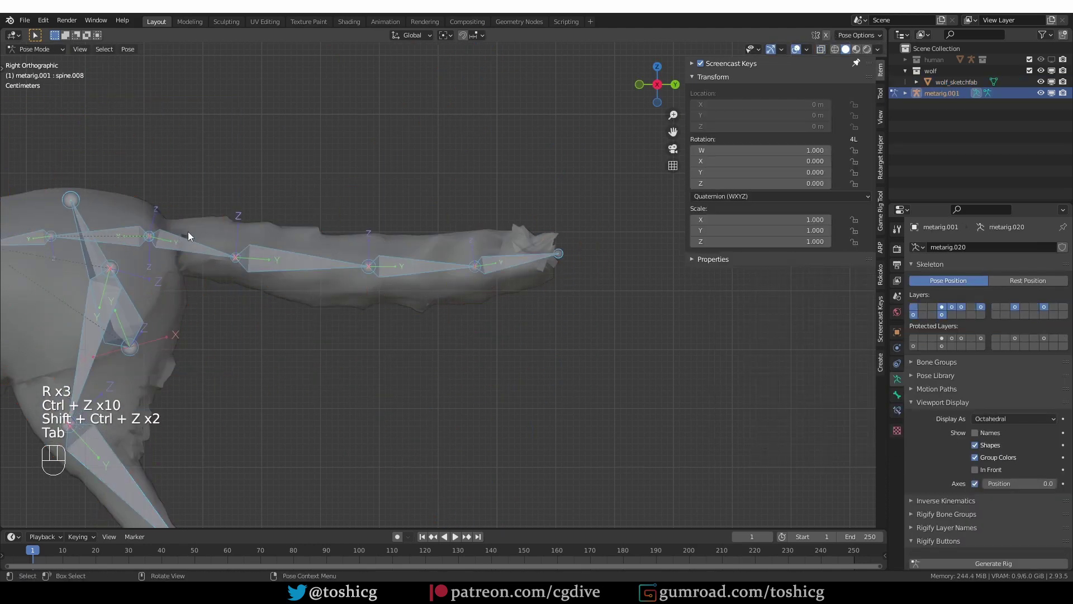
pyautogui.click(188, 233)
pyautogui.click(897, 394)
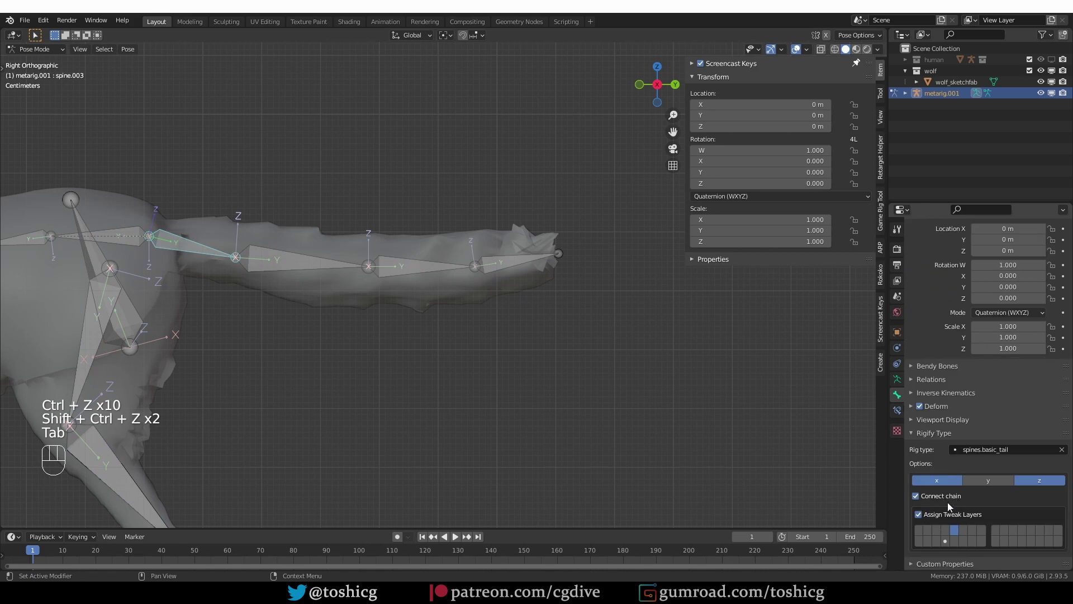
pyautogui.scroll(-2, 389, 357)
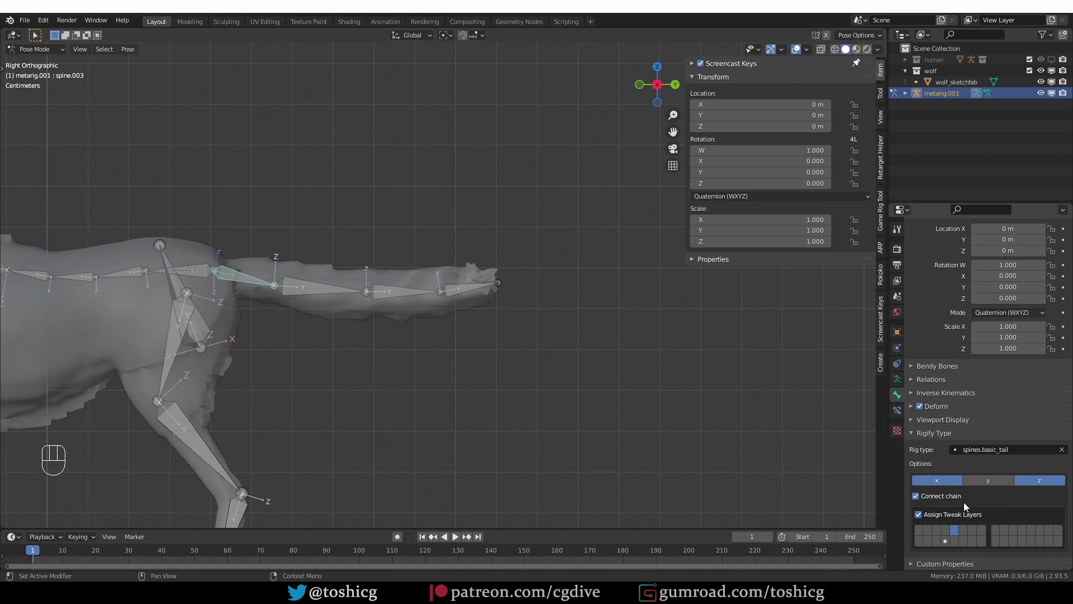
pyautogui.scroll(1, 213, 247)
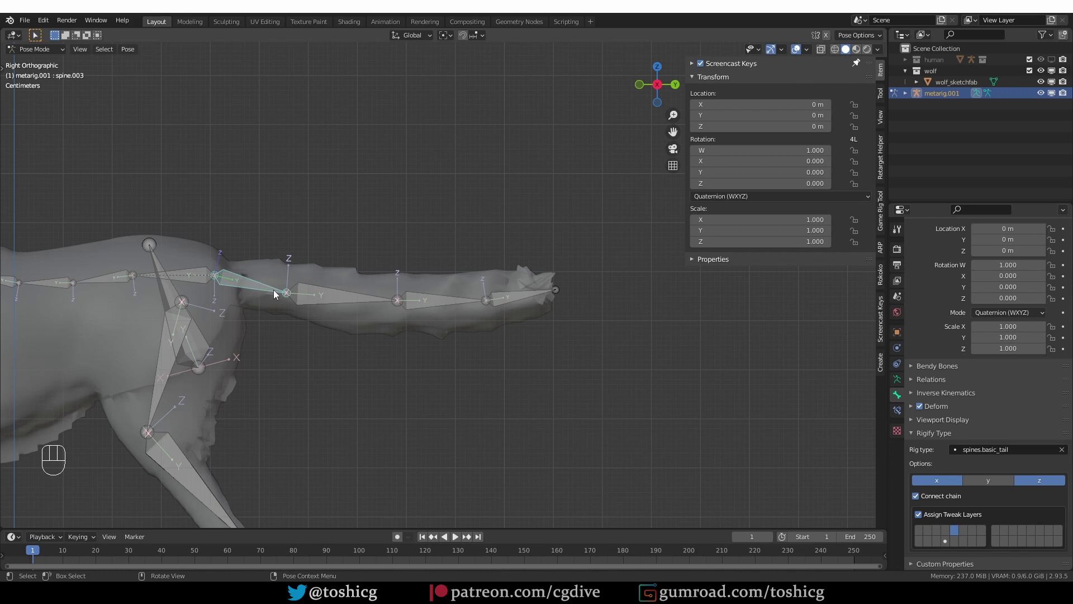
# Select the four tail bones of the meta-rig, frame them and hide all unselected bones in Pose Mode.
pyautogui.click(330, 294)
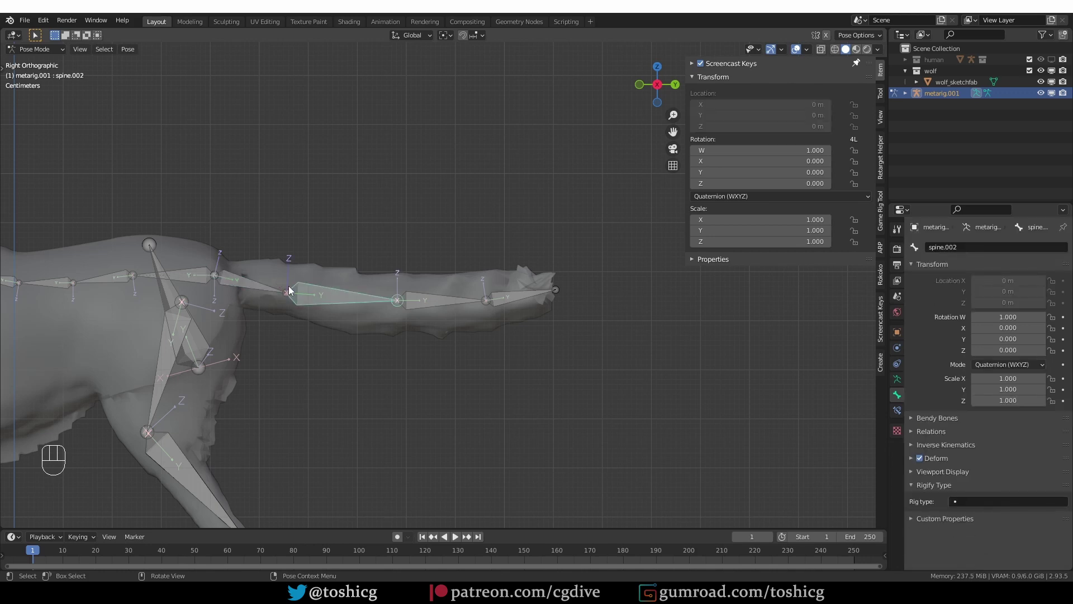
pyautogui.click(527, 288)
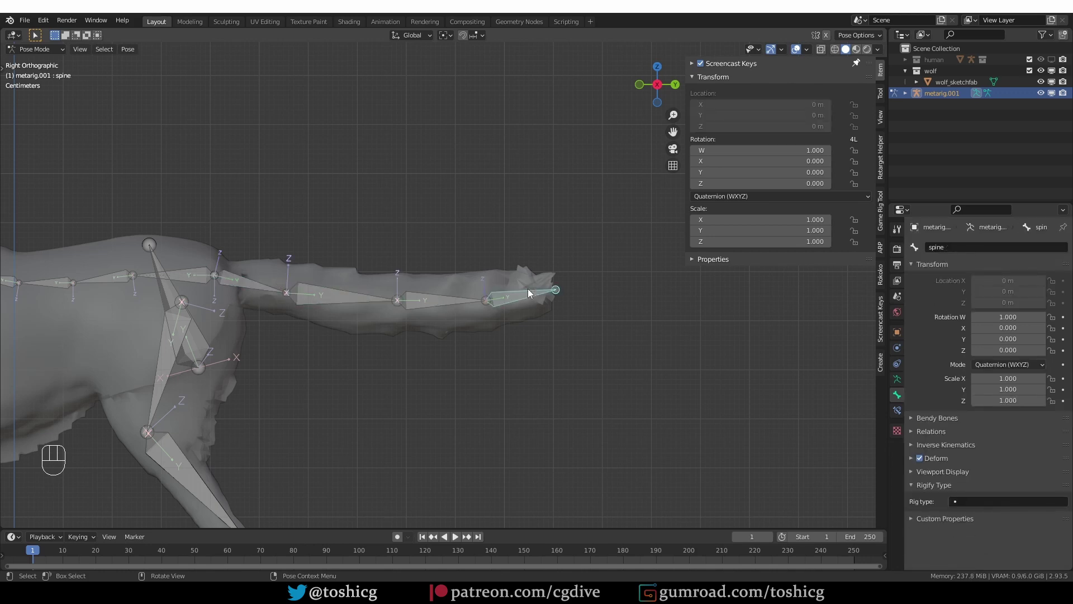
pyautogui.keyDown('shift'); pyautogui.click(488, 299); pyautogui.keyUp('shift')
pyautogui.keyDown('shift'); pyautogui.click(371, 300); pyautogui.keyUp('shift')
pyautogui.keyDown('shift'); pyautogui.click(235, 294); pyautogui.keyUp('shift')
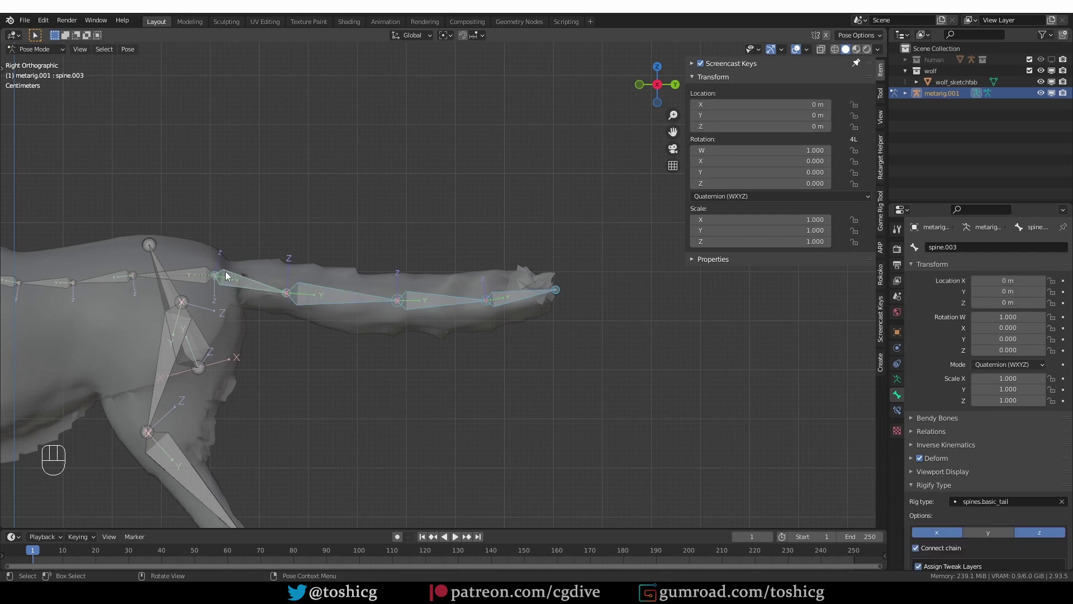
pyautogui.press('KP_Decimal')
pyautogui.hotkey('shift', 'h')
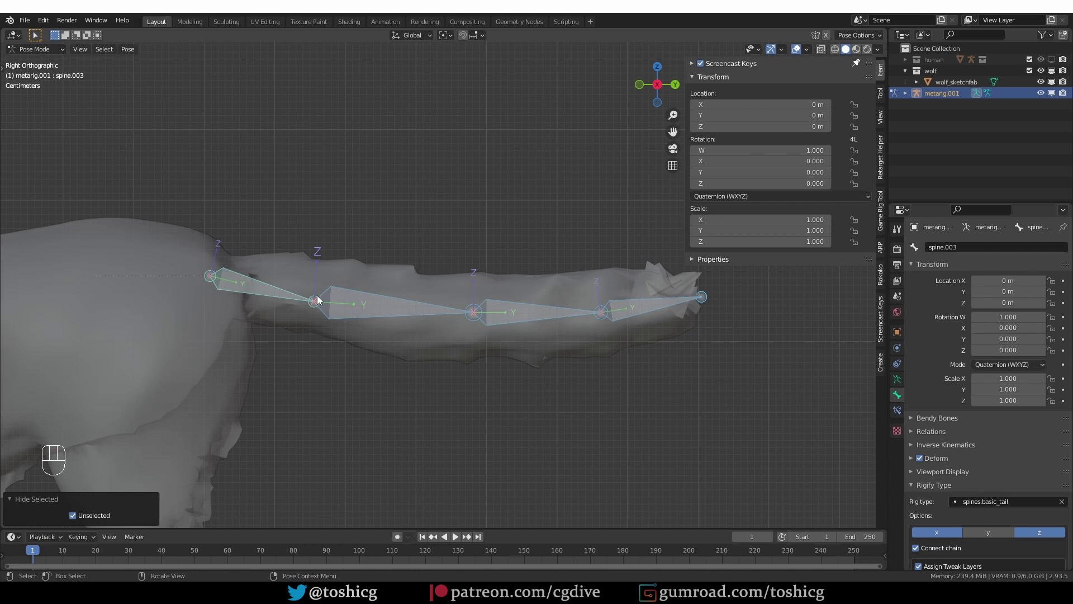
# In Edit Mode, move the joint between the first and second tail bones about 0.006 m in Y and 0.009 m in Z.
pyautogui.press('Tab')
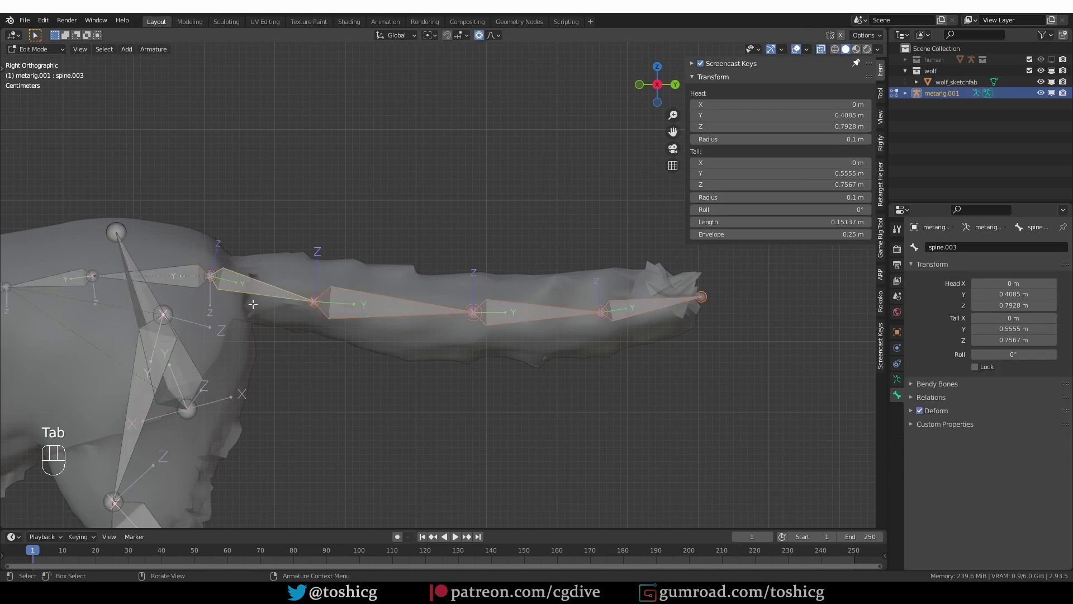
pyautogui.click(194, 264)
pyautogui.press('h')
pyautogui.moveTo(290, 252); pyautogui.dragTo(339, 331)
pyautogui.press('h')
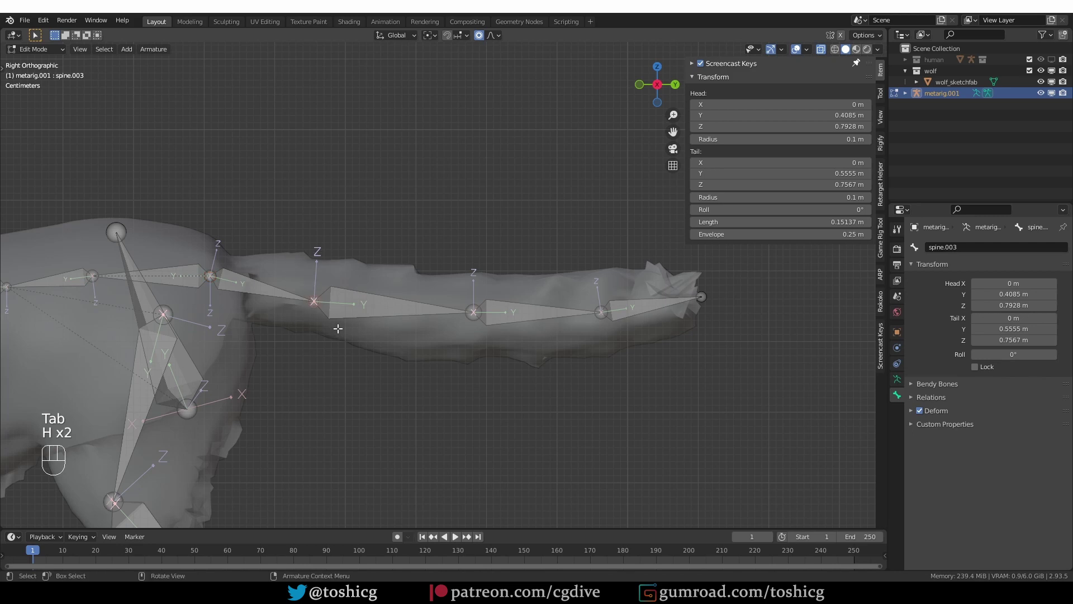
pyautogui.press('g')
pyautogui.click(342, 322)
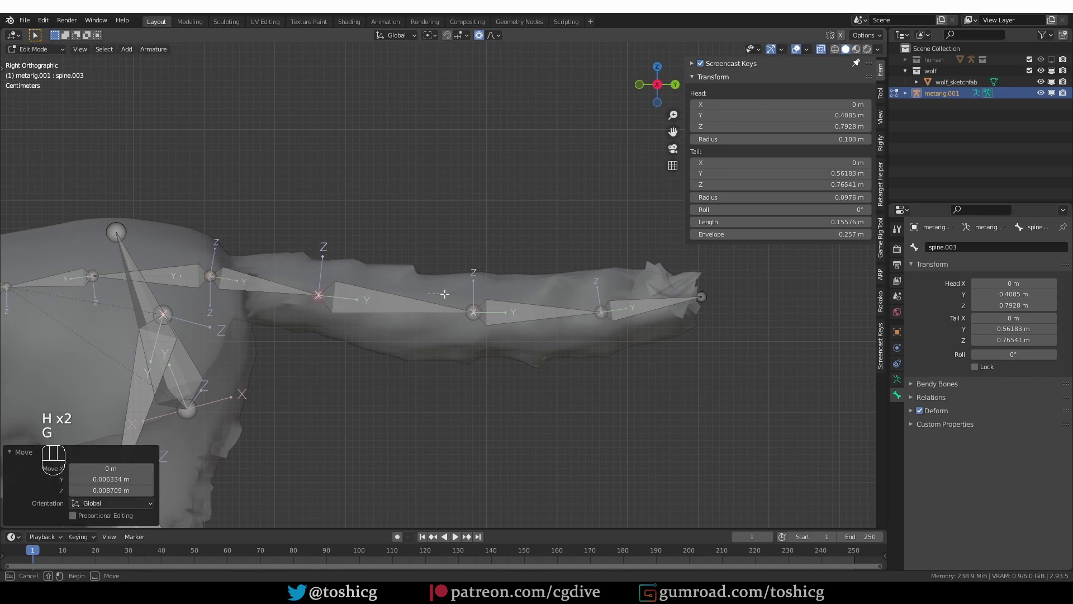
# Raise the next two tail joints slightly and move the tail tip about 0.009 m in Y and -0.005 m in Z.
pyautogui.press('g')
pyautogui.click(476, 331)
pyautogui.click(601, 311)
pyautogui.press('g')
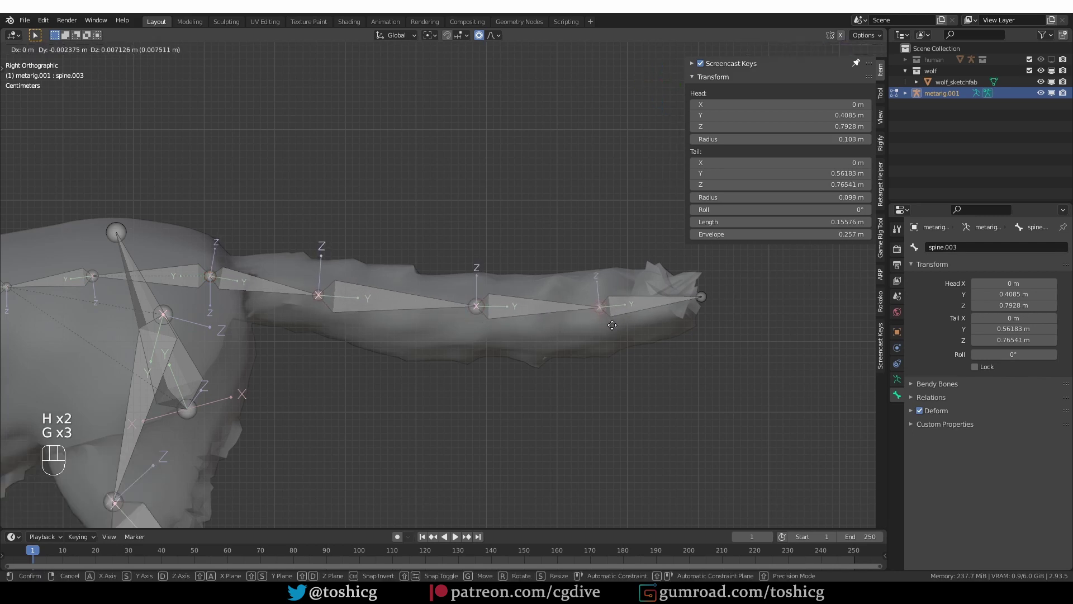
pyautogui.click(612, 325)
pyautogui.click(702, 298)
pyautogui.press('g')
pyautogui.click(706, 300)
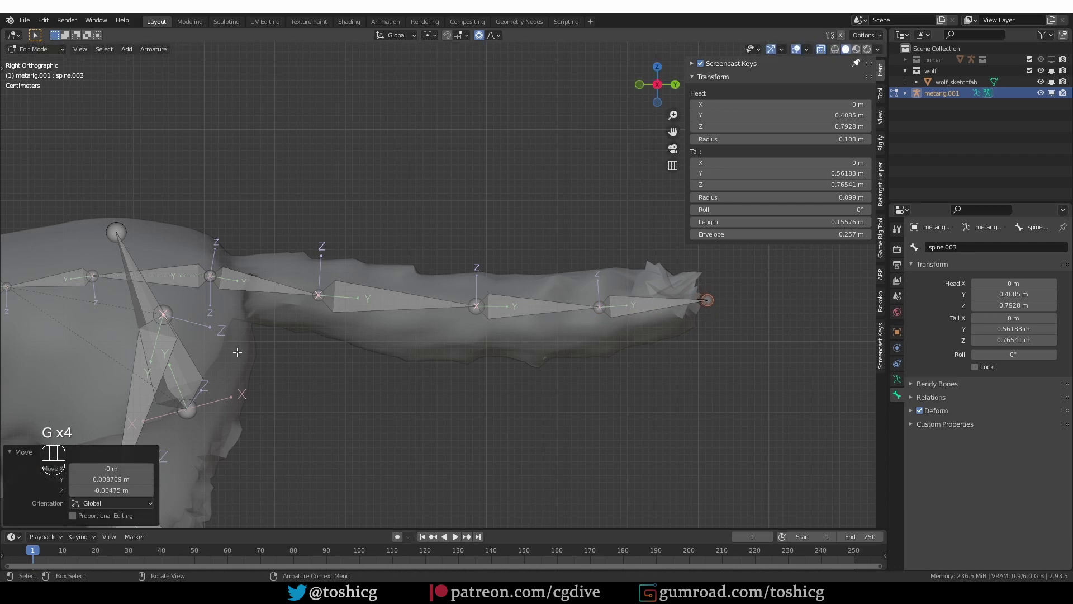
# Move the joint where the spine meets the tail about -0.007 m in Y and 0.002 m in Z.
pyautogui.scroll(2, 237, 351)
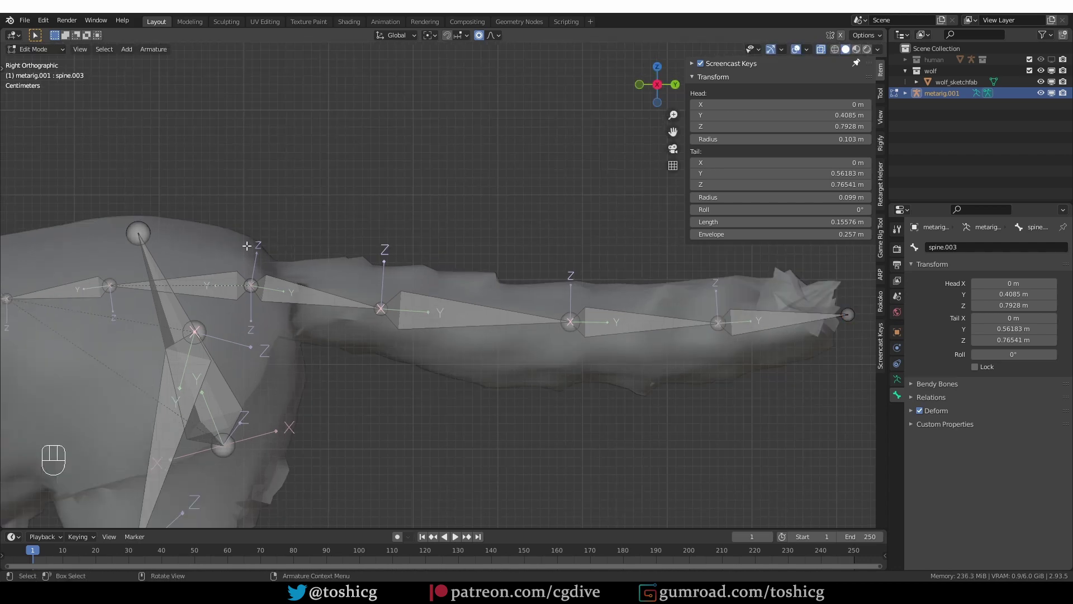
pyautogui.moveTo(220, 250); pyautogui.dragTo(270, 306)
pyautogui.press('g')
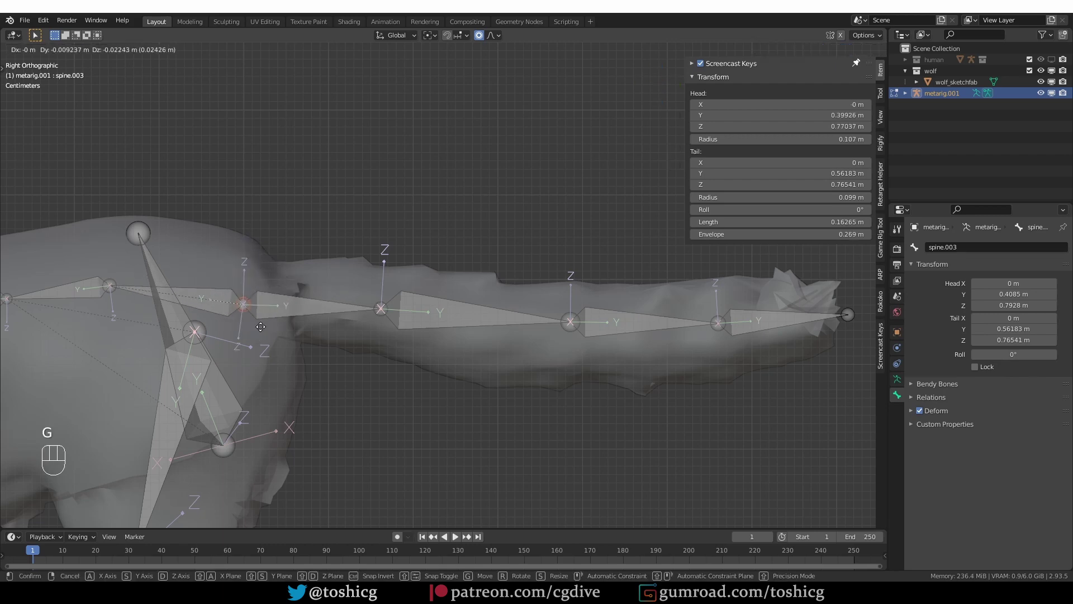
pyautogui.click(264, 305)
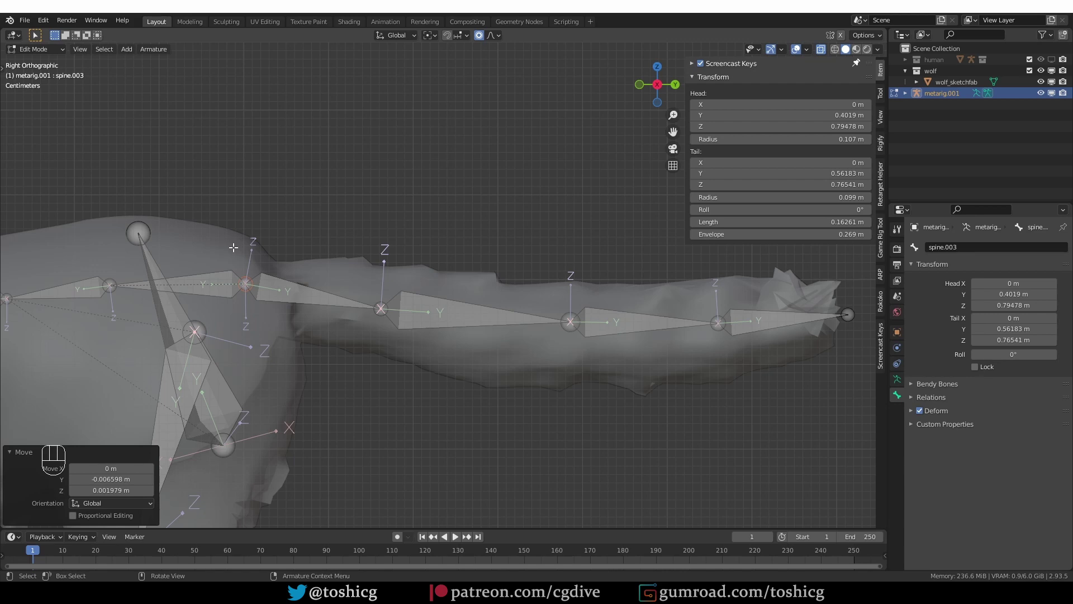
# Leave Edit Mode and generate the rig from the meta-rig with the adjusted tail bones.
pyautogui.click(230, 289)
pyautogui.moveTo(229, 288); pyautogui.dragTo(331, 290, button='middle')
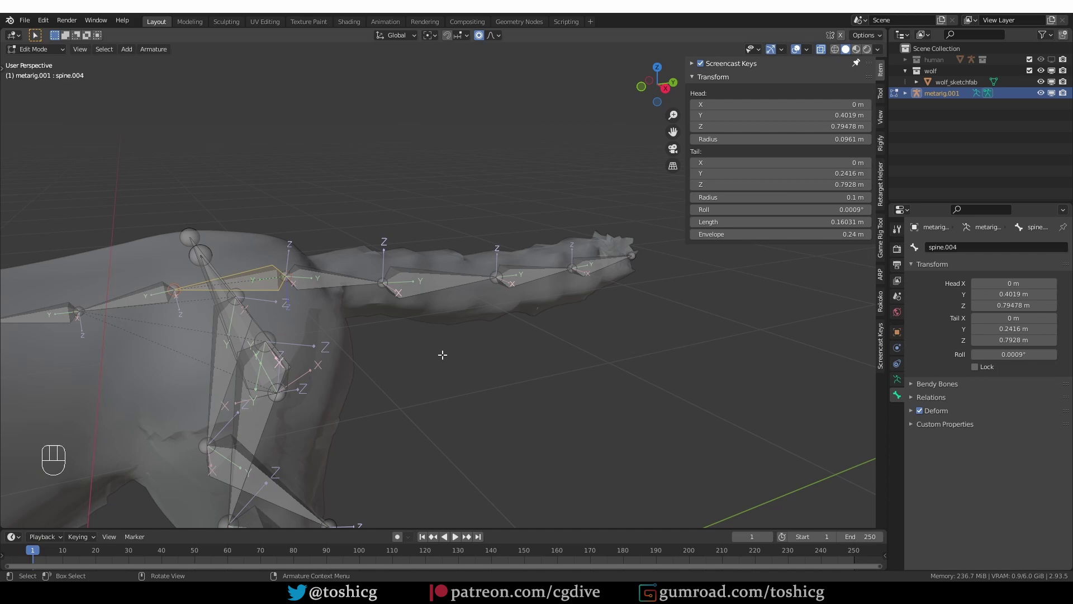
pyautogui.press('Tab')
pyautogui.click(897, 378)
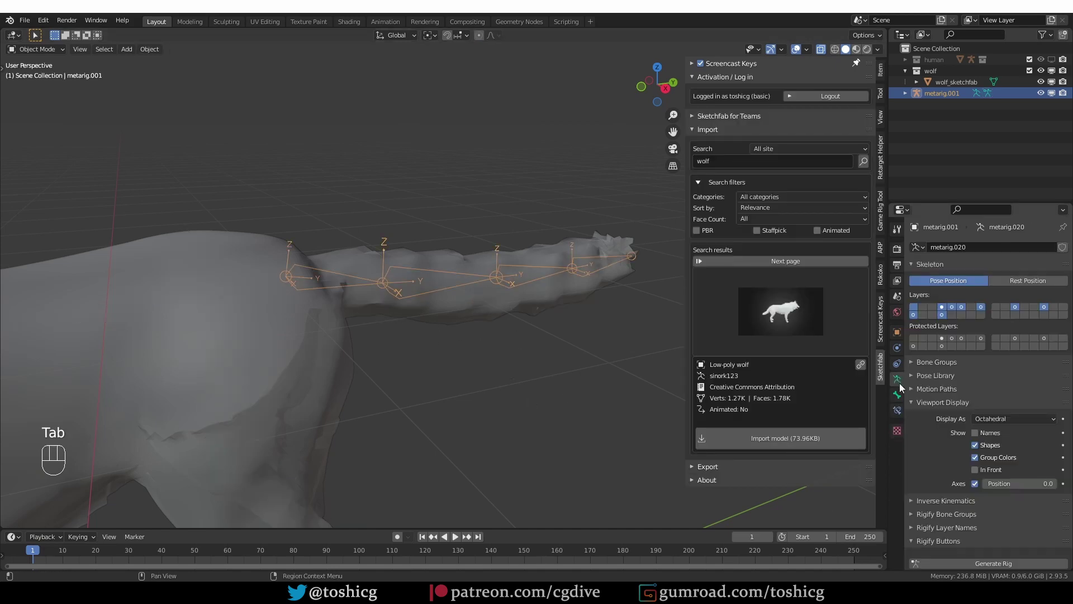
pyautogui.scroll(-1, 981, 518)
pyautogui.click(985, 532)
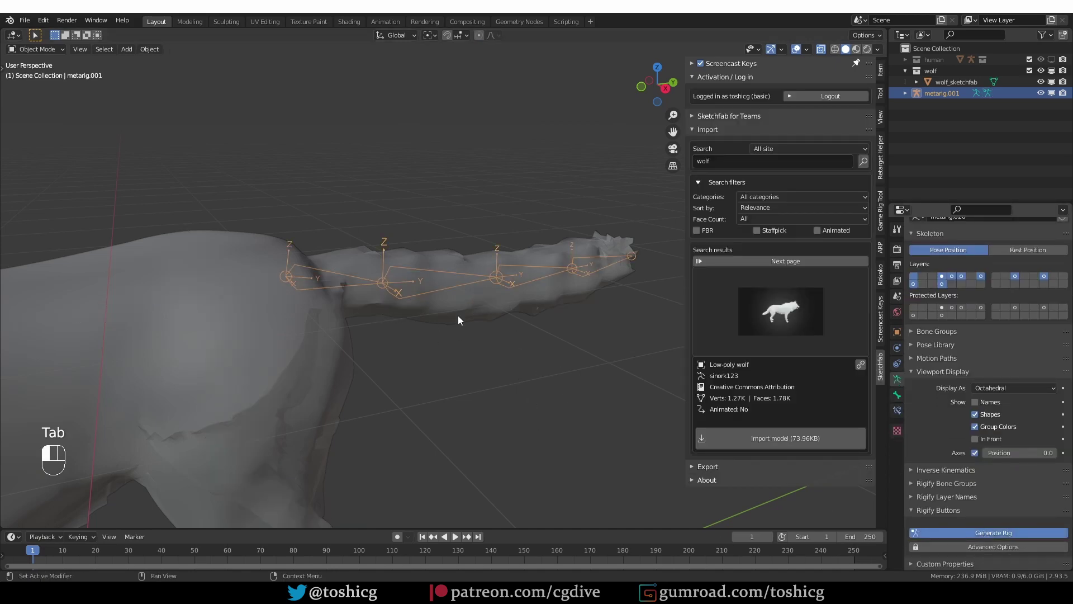
# Parent the wolf mesh to the newly generated rig with automatic weights.
pyautogui.keyDown('shift'); pyautogui.click(441, 293); pyautogui.keyUp('shift')
pyautogui.keyDown('shift'); pyautogui.click(427, 233); pyautogui.keyUp('shift')
pyautogui.hotkey('ctrl', 'p')
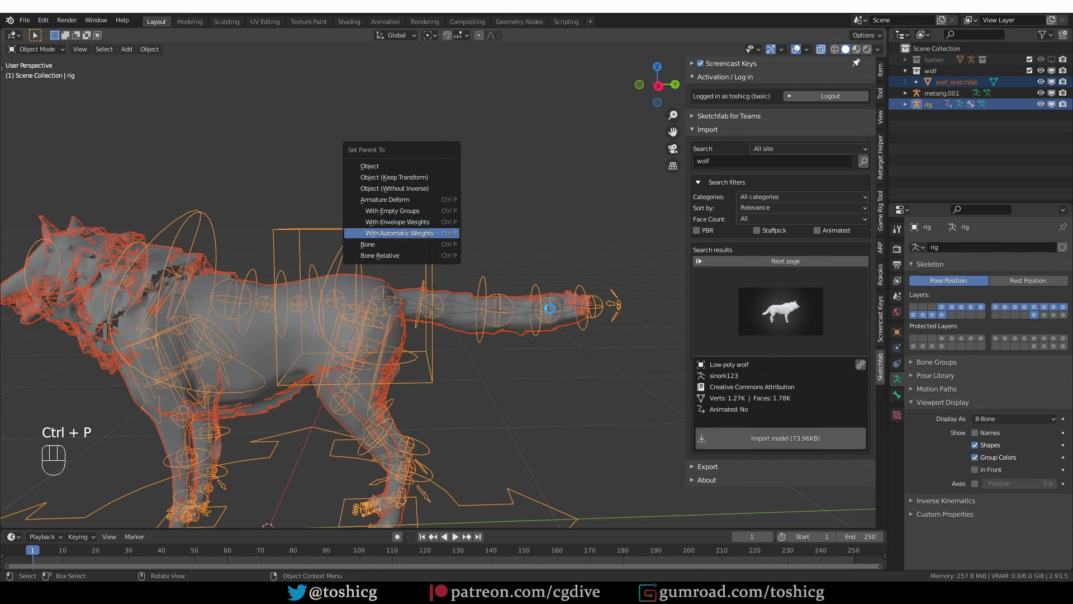
pyautogui.press('Return')
# Try a trackball rotation of the tail master control in Pose Mode to test the tail's deformation, and cancel it.
pyautogui.press('Tab')
pyautogui.click(637, 317)
pyautogui.press('r')
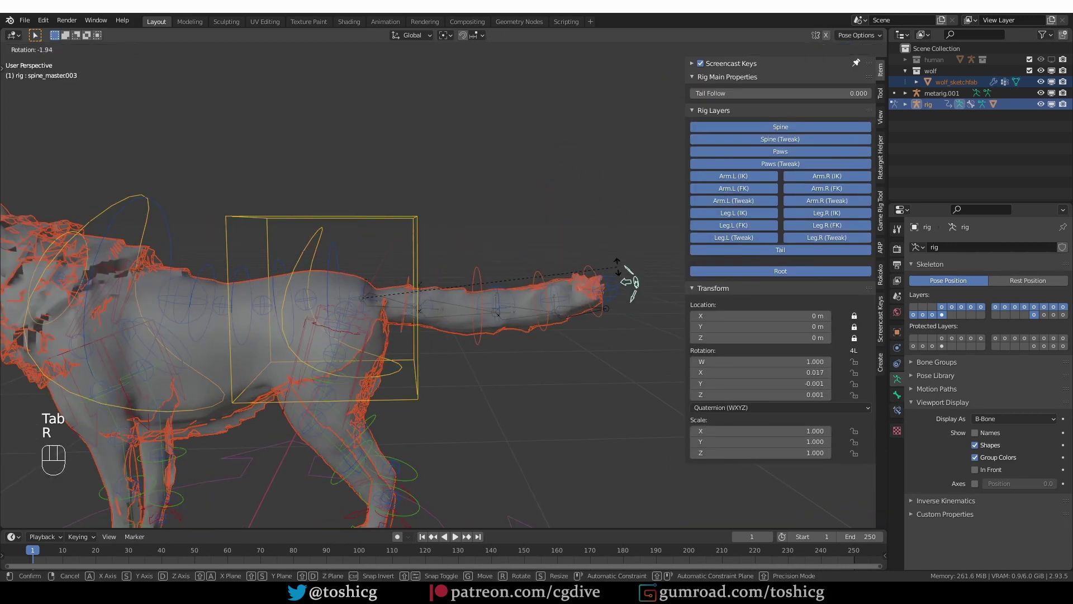
pyautogui.press('r')
pyautogui.press('r')
pyautogui.press('r')
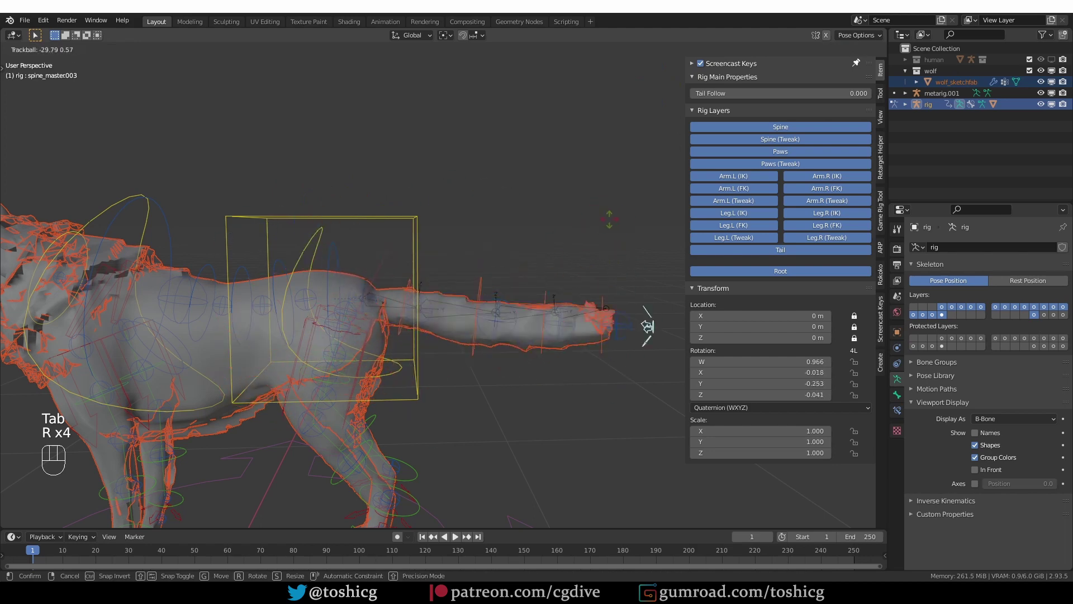
pyautogui.press('r')
pyautogui.press('r')
pyautogui.press('r')
pyautogui.press('r')
pyautogui.rightClick(605, 237)
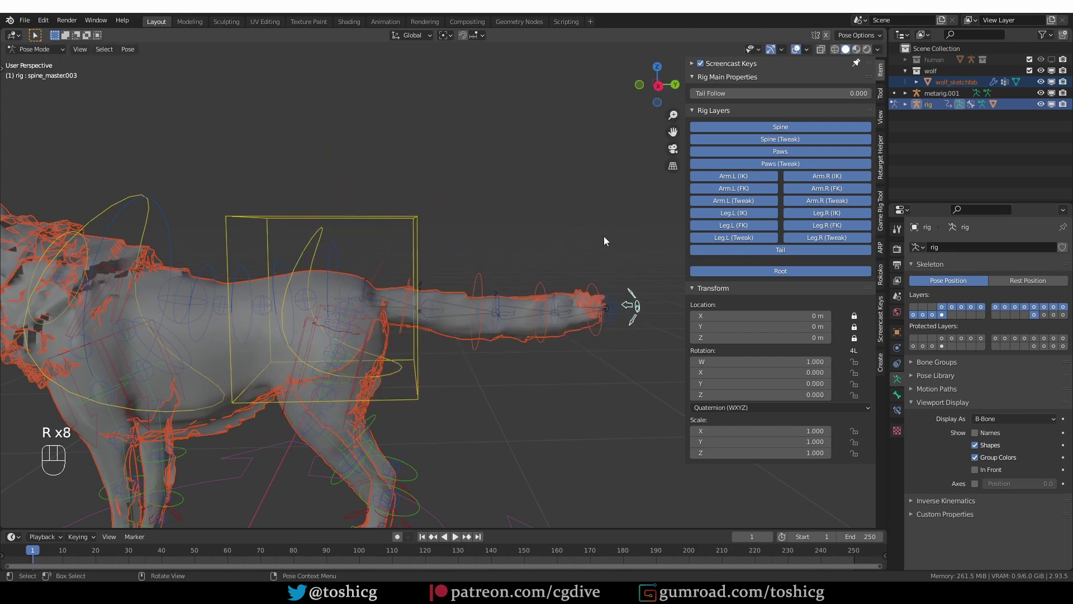
# Switch the viewport from the see-through display to opaque solid shading and return to Pose Mode.
pyautogui.press('Tab')
pyautogui.press('z')
pyautogui.press('Tab')
# Try rotating the tail master control again to check the tail base on the opaque mesh, and cancel it.
pyautogui.press('r')
pyautogui.press('r')
pyautogui.press('r')
pyautogui.press('r')
pyautogui.press('r')
pyautogui.press('r')
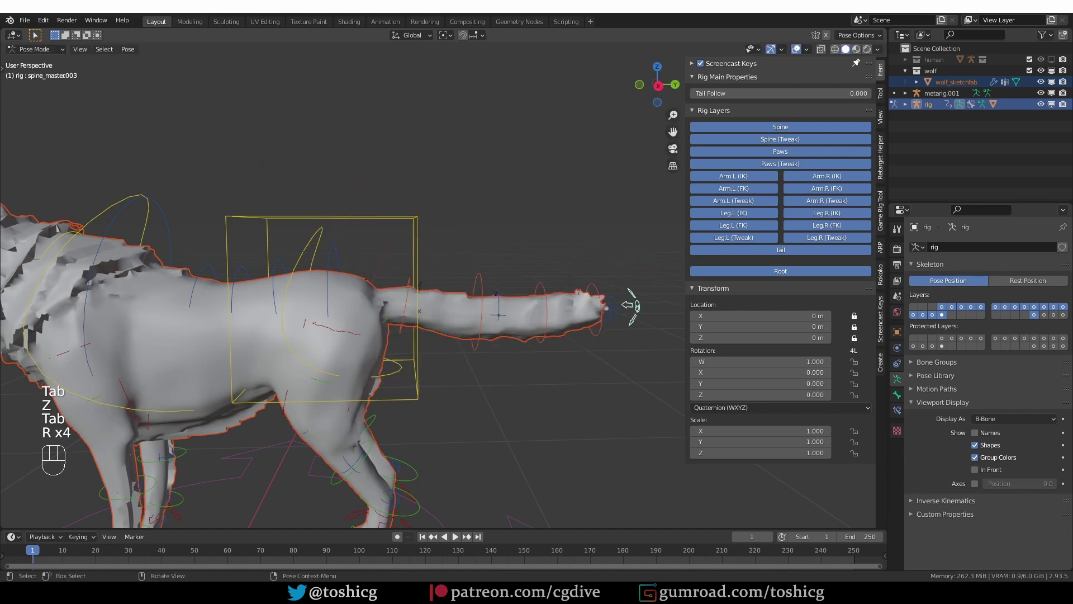
pyautogui.rightClick(353, 293)
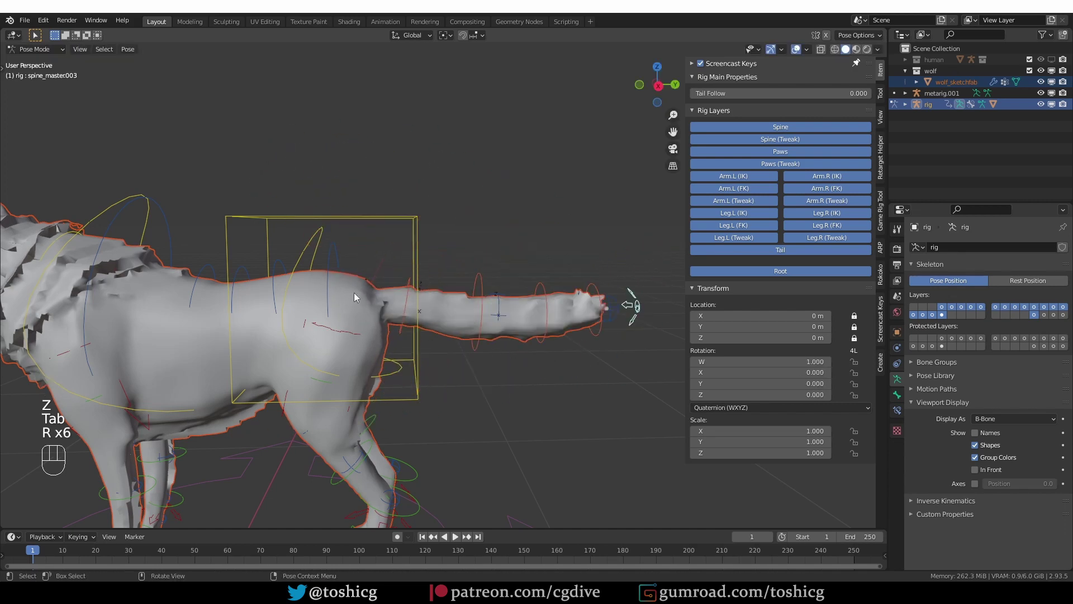
# Try a trackball rotation of the hips control to check the deformation around the tail base, and cancel it.
pyautogui.click(323, 276)
pyautogui.press('r')
pyautogui.press('r')
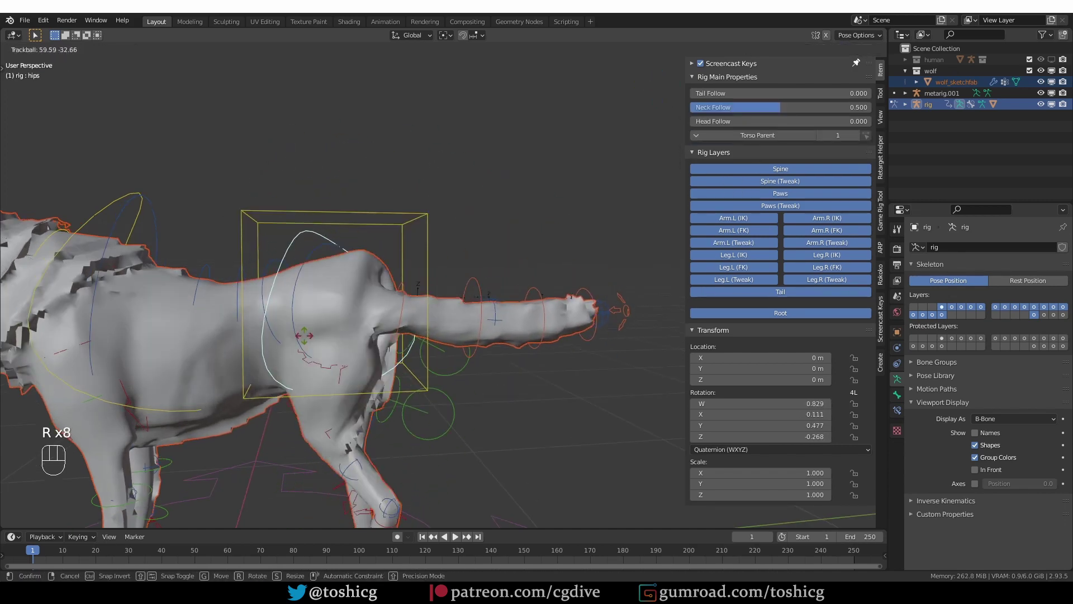
pyautogui.rightClick(112, 218)
# Try trackball rotations of the chest control to check the deformation of the wolf's front body, and cancel each one.
pyautogui.click(103, 207)
pyautogui.press('r')
pyautogui.press('r')
pyautogui.rightClick(104, 208)
pyautogui.scroll(-2, 104, 208)
pyautogui.keyDown('shift'); pyautogui.moveTo(104, 208); pyautogui.dragTo(367, 427, button='middle'); pyautogui.keyUp('shift')
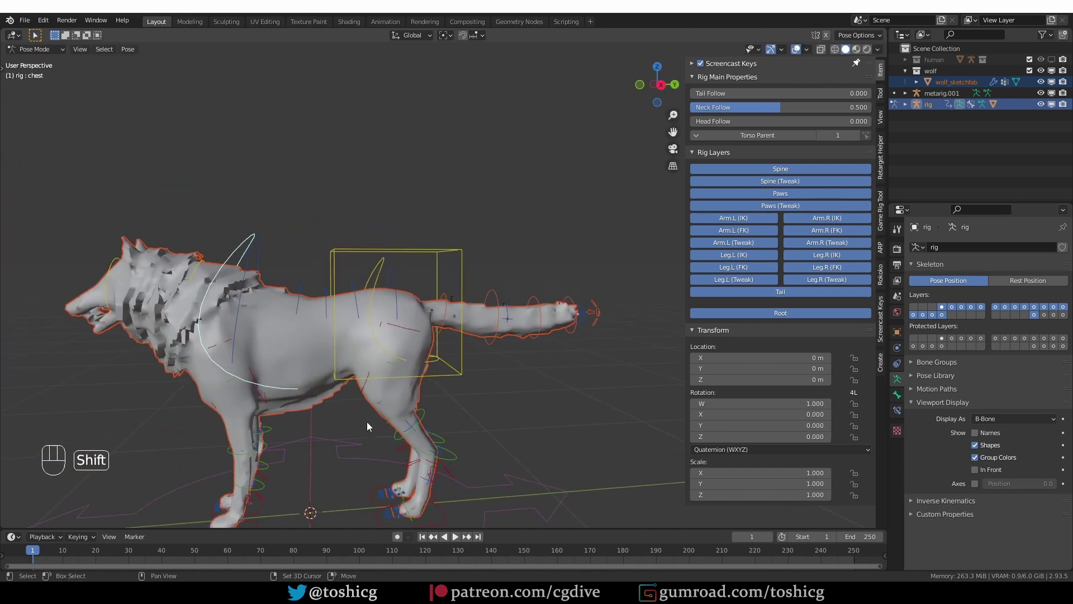
pyautogui.press('r')
pyautogui.press('r')
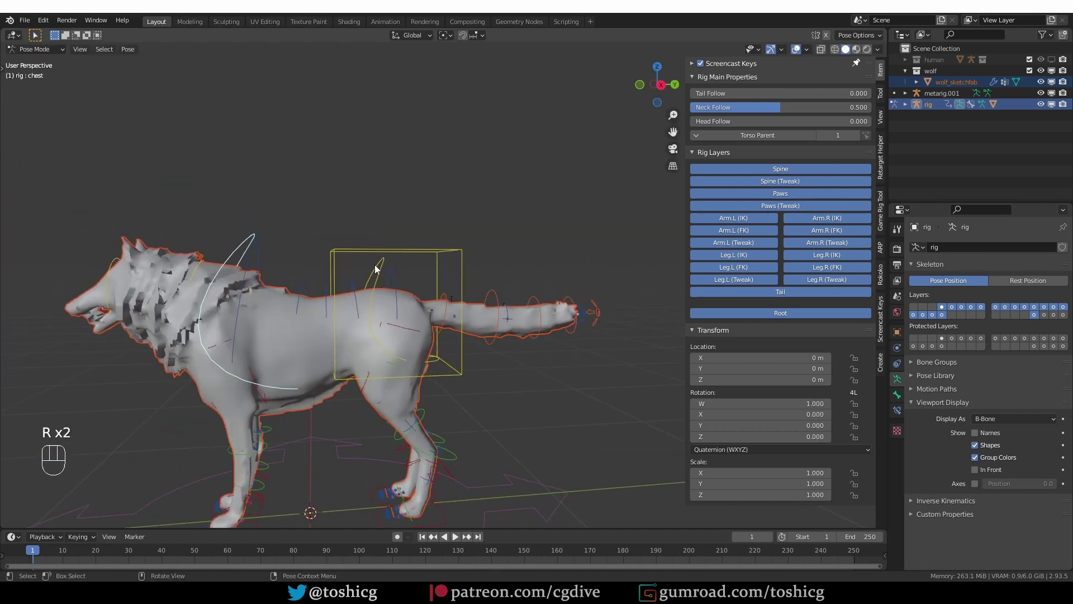
pyautogui.rightClick(250, 260)
pyautogui.press('r')
pyautogui.press('r')
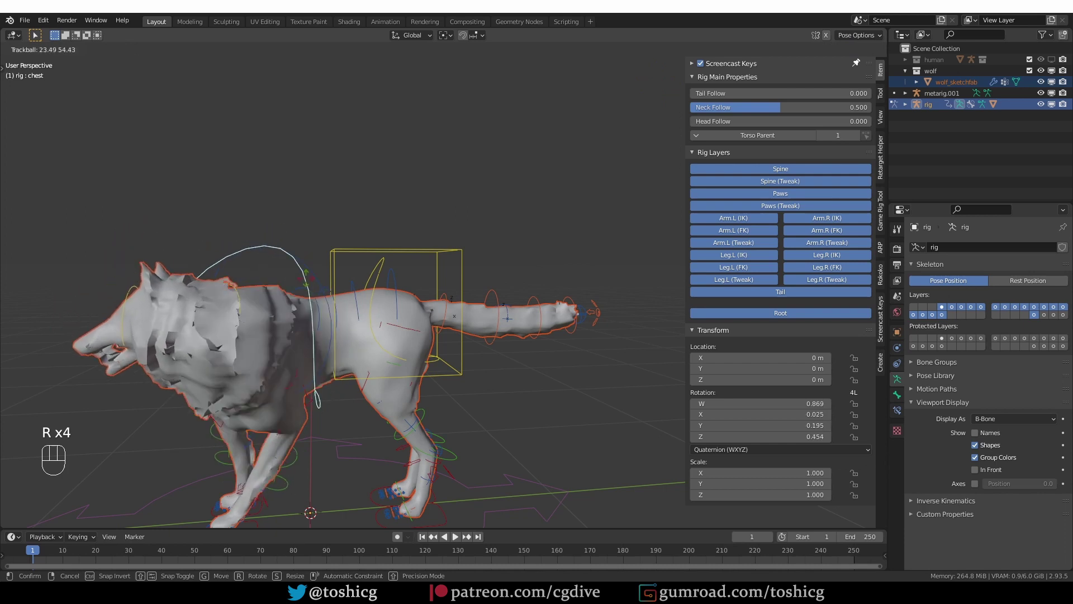
pyautogui.rightClick(308, 355)
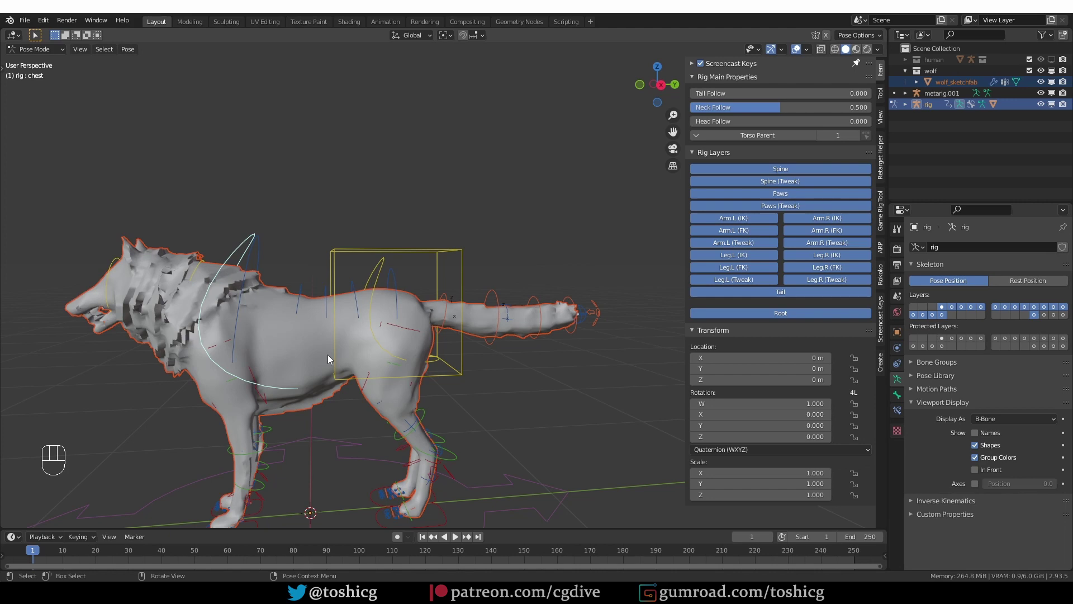
# Leave Pose Mode and put the wolf's metarig.001 and rig into the wolf collection.
pyautogui.press('Tab')
pyautogui.moveTo(944, 93); pyautogui.dragTo(955, 79)
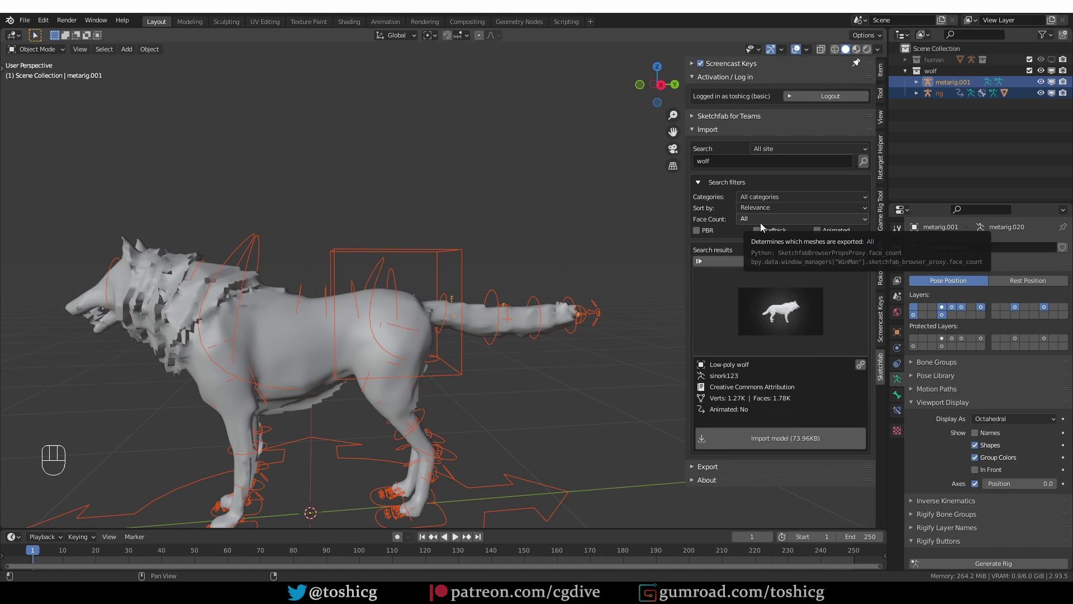
pyautogui.press('Tab')
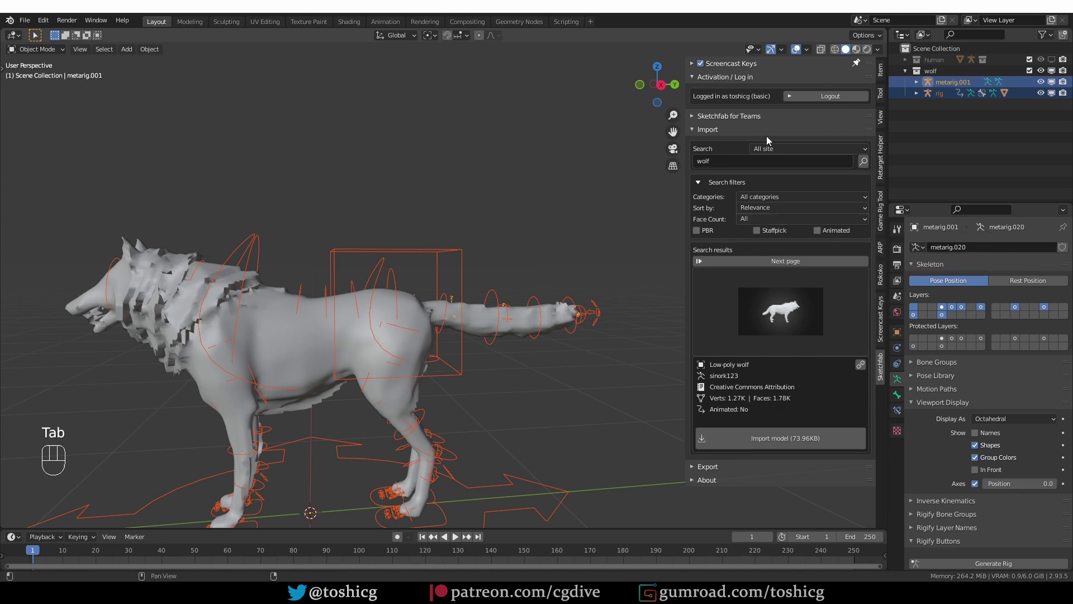
# Isolate the human collection so the wolf is hidden, and expand the collection's contents.
pyautogui.keyDown('ctrl'); pyautogui.click(1051, 60); pyautogui.keyUp('ctrl')
pyautogui.click(905, 59)
pyautogui.scroll(-3, 495, 249)
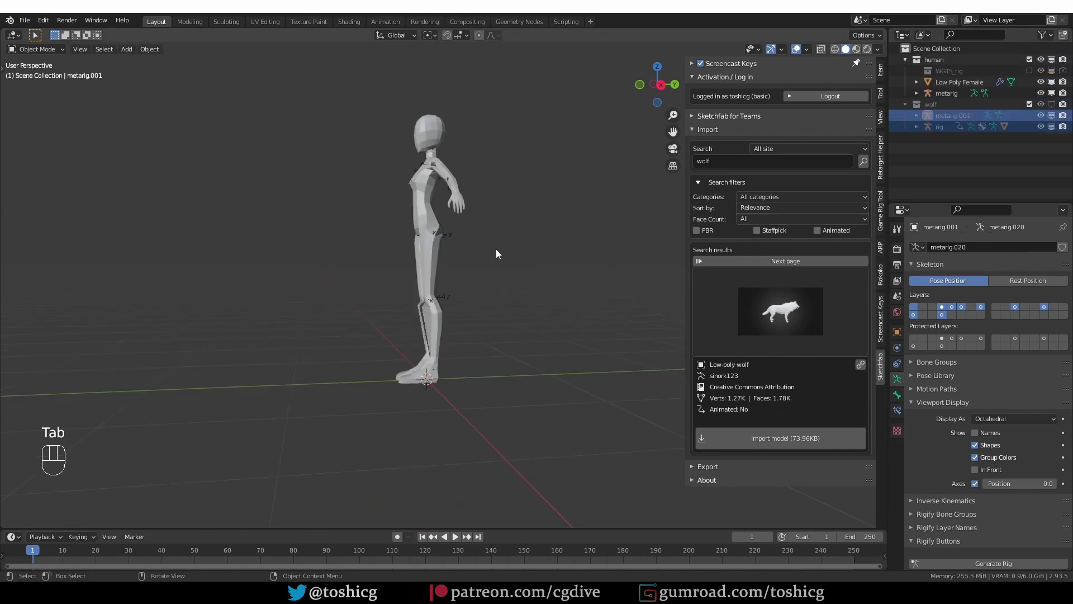
pyautogui.moveTo(495, 249); pyautogui.dragTo(454, 187, button='middle')
# Select the human metarig and turn on X-ray display to see its bones inside the mesh.
pyautogui.click(473, 133)
pyautogui.press('z')
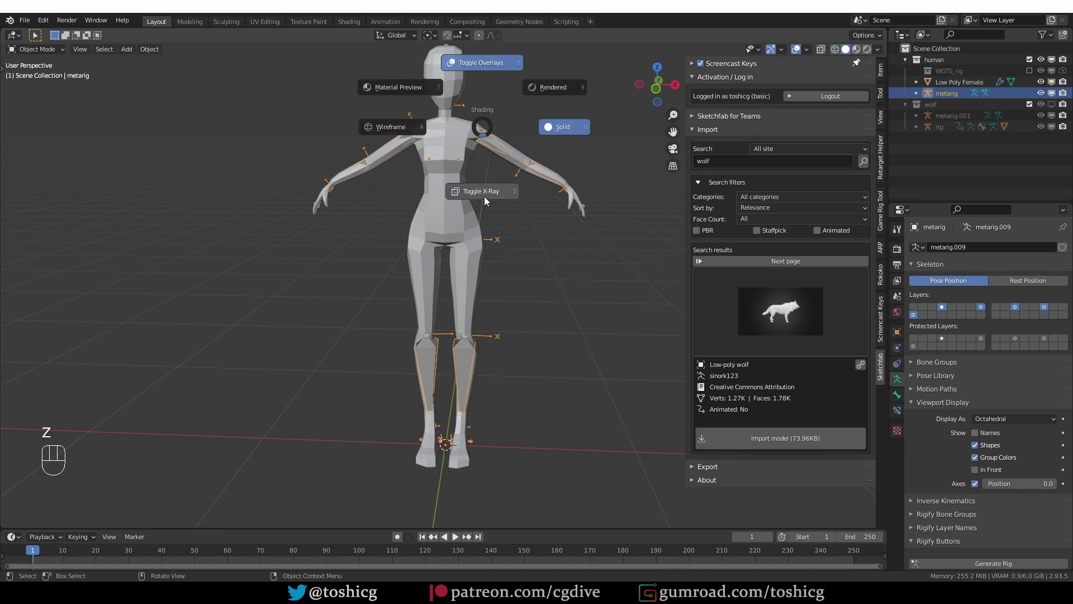
pyautogui.click(484, 197)
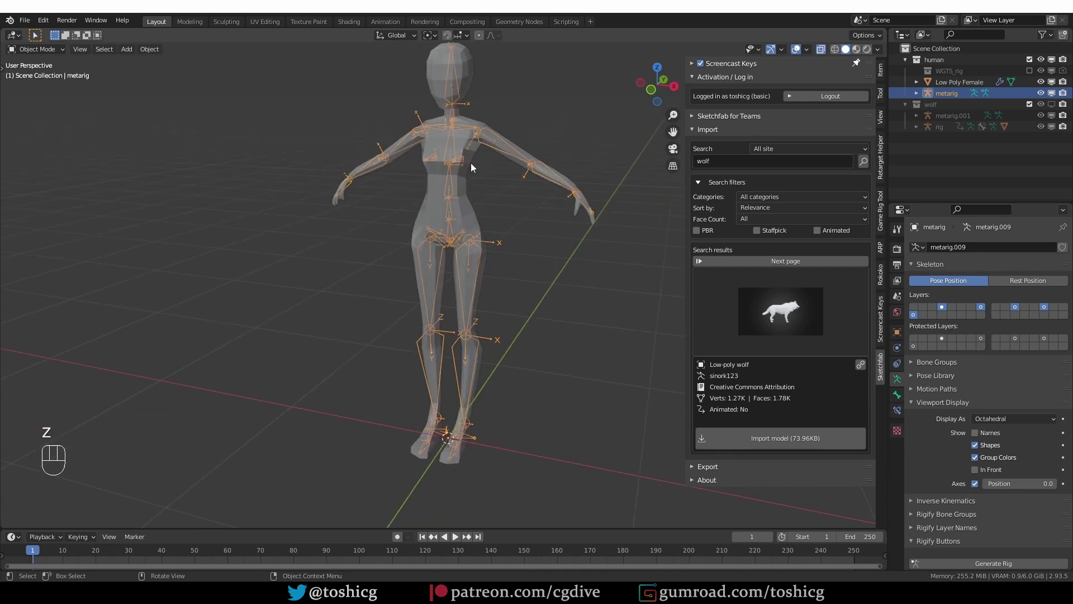
pyautogui.moveTo(474, 204); pyautogui.dragTo(474, 237, button='middle')
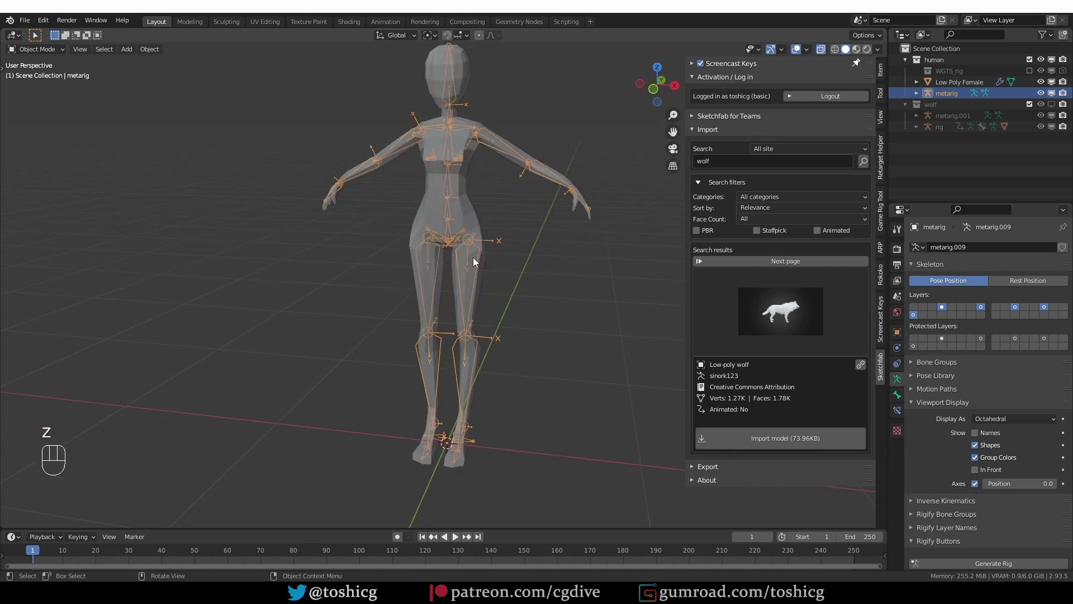
# Generate a new Rigify rig from the human metarig with the advanced option set to new.
pyautogui.scroll(-5, 950, 472)
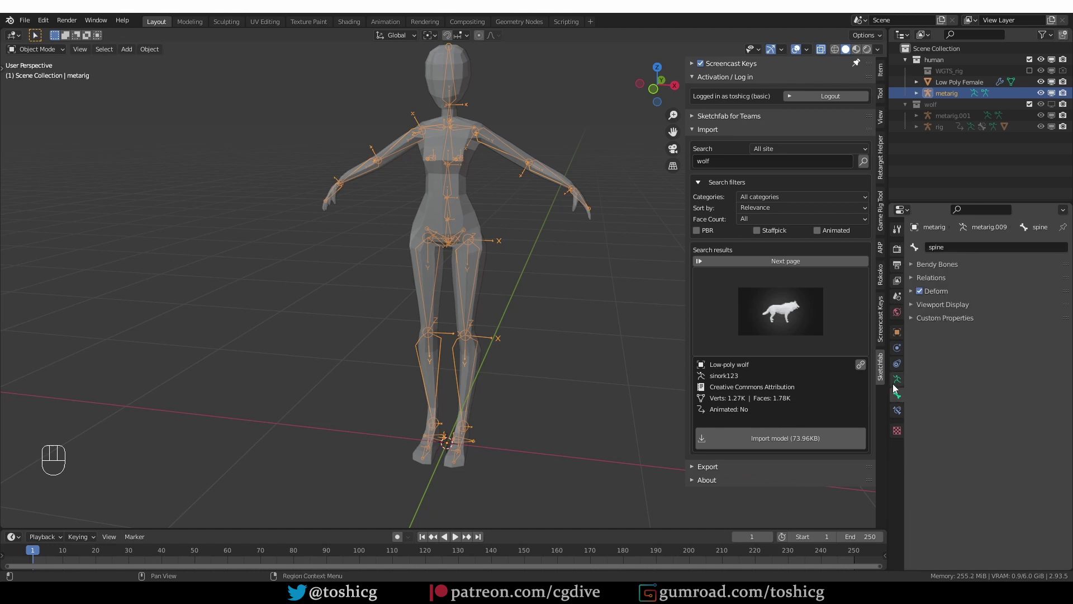
pyautogui.click(1023, 495)
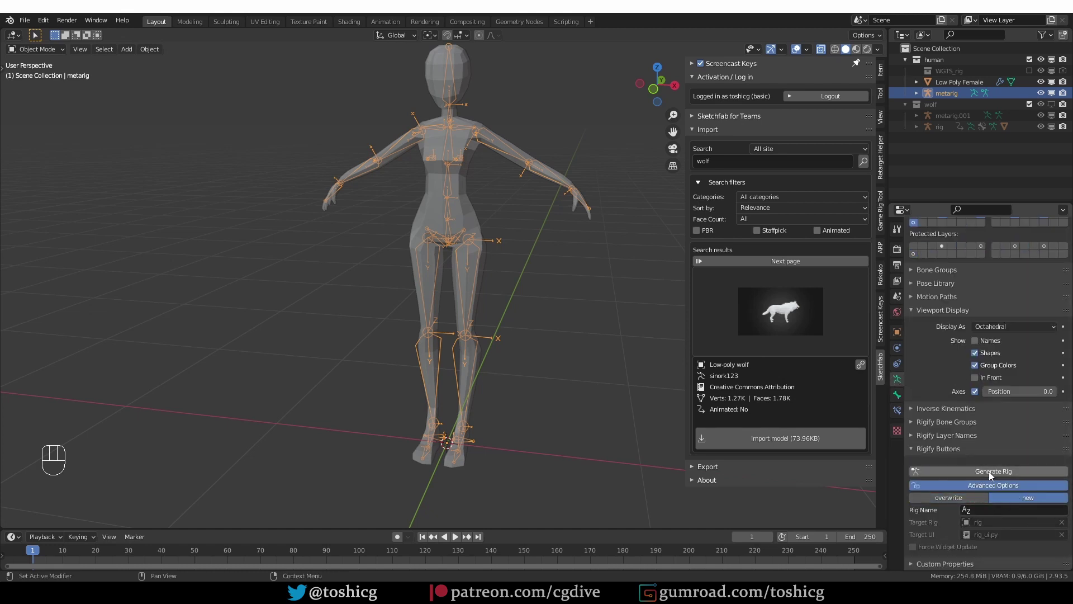
pyautogui.click(1005, 470)
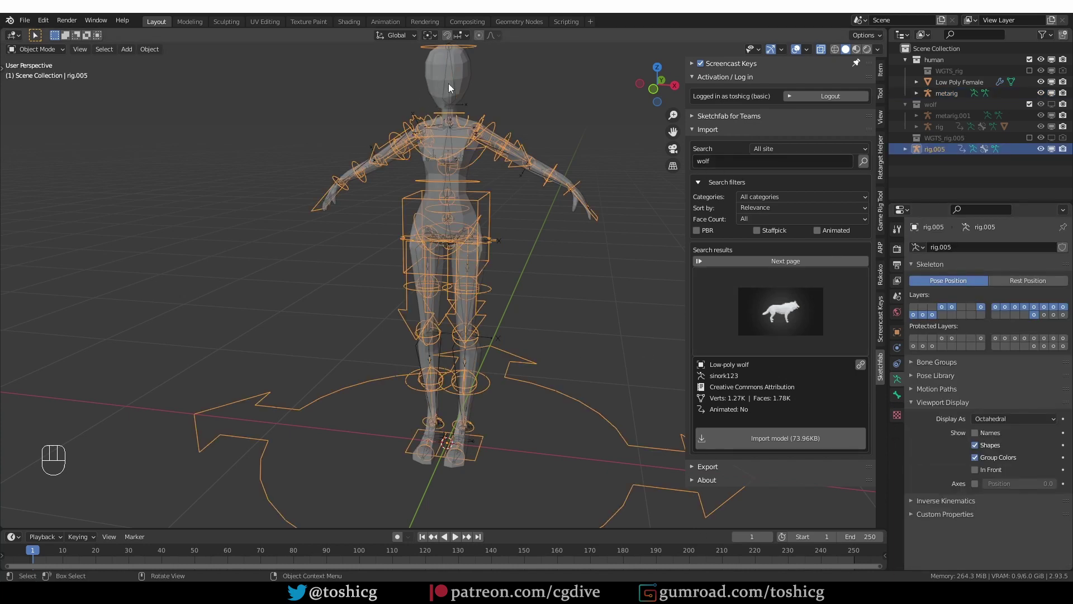
# Search the Sketchfab library for "low poly" models in the People category.
pyautogui.click(733, 160)
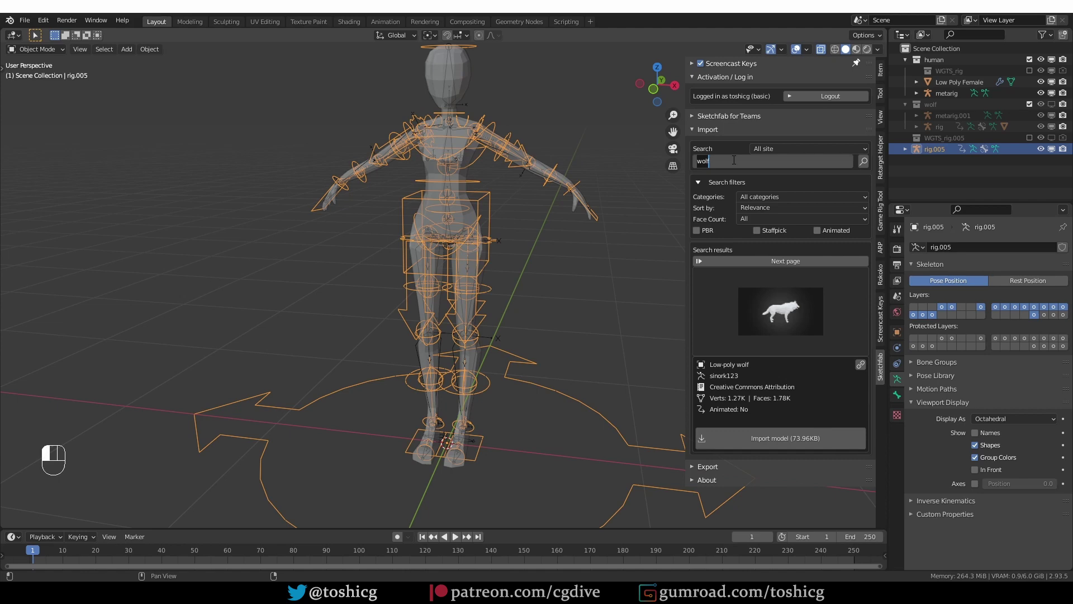
pyautogui.press('BackSpace')
pyautogui.write('lwo')
pyautogui.press('BackSpace')
pyautogui.press('BackSpace')
pyautogui.write('ow poly')
pyautogui.press('Return')
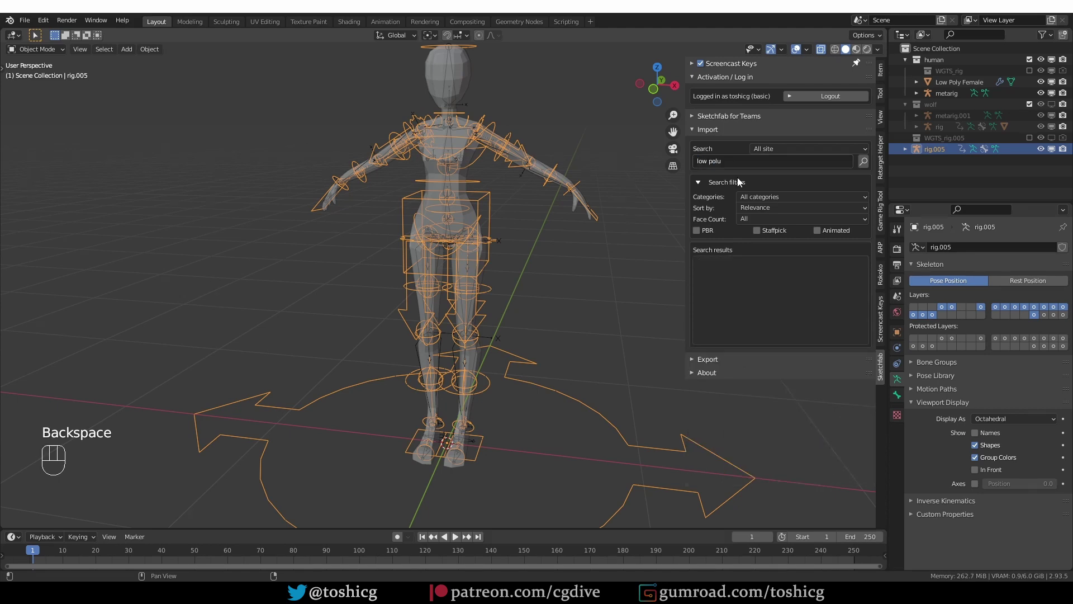
pyautogui.click(803, 197)
pyautogui.click(777, 437)
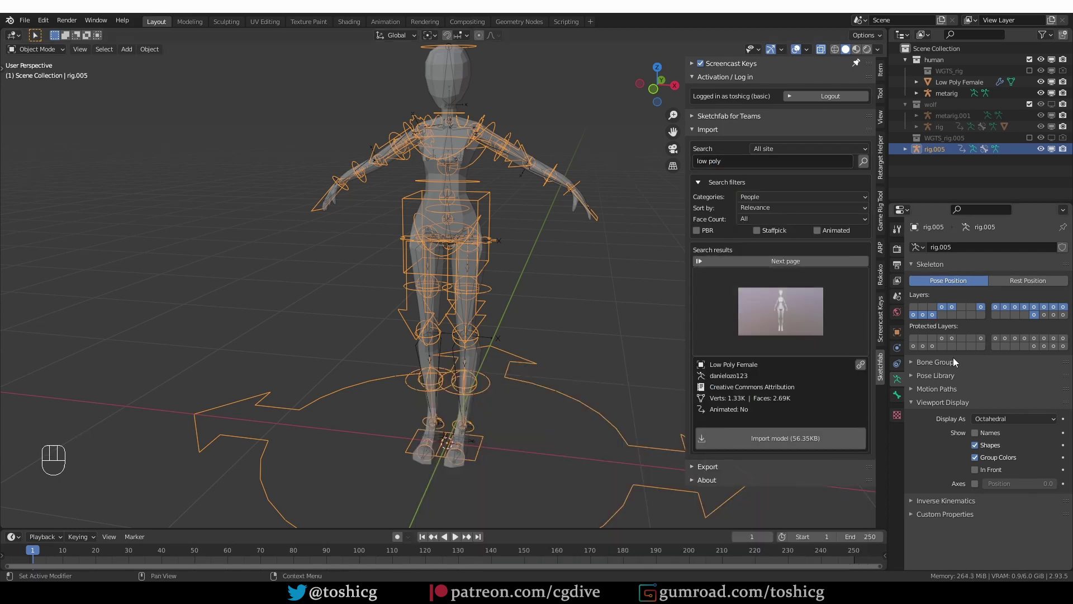
# Parent the Low Poly Female mesh to the generated rig.005 with automatic weights.
pyautogui.moveTo(524, 189); pyautogui.dragTo(534, 140, button='middle')
pyautogui.click(506, 158)
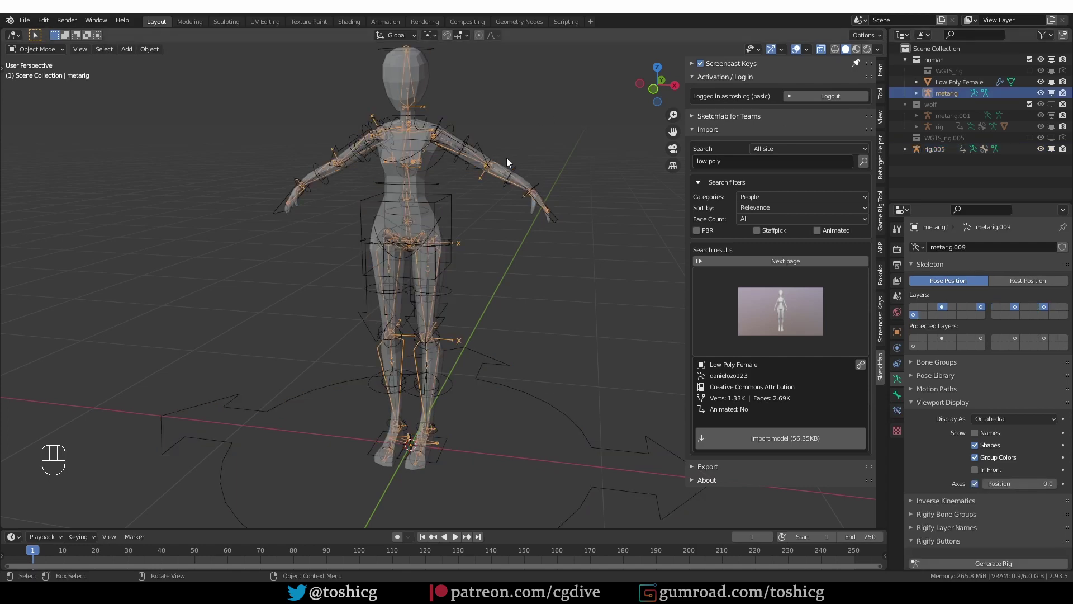
pyautogui.click(523, 170)
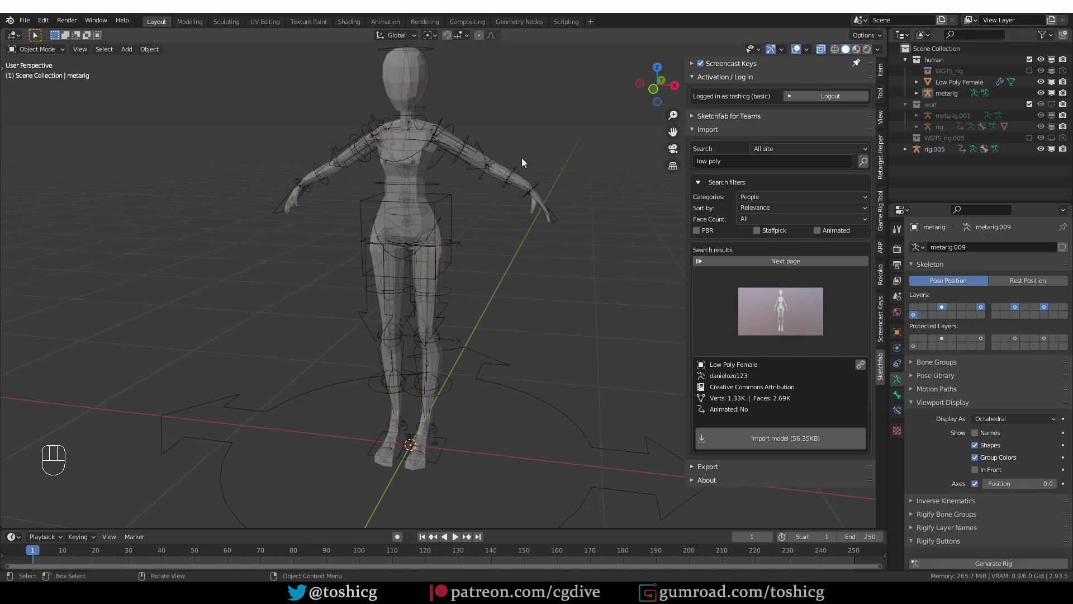
pyautogui.keyDown('shift'); pyautogui.click(542, 185); pyautogui.keyUp('shift')
pyautogui.hotkey('ctrl', 'p')
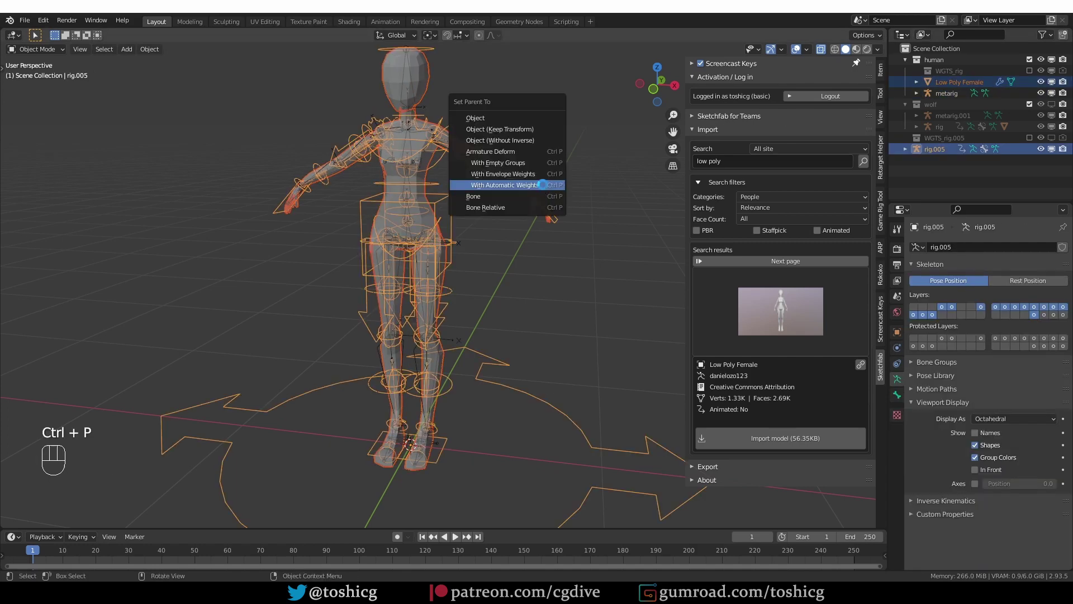
pyautogui.click(542, 185)
# Put rig.005 into Pose Mode, try trackball rotations of its chest control to test the skinning, and cancel them.
pyautogui.press('Tab')
pyautogui.press('g')
pyautogui.press('Tab')
pyautogui.press('r')
pyautogui.press('r')
pyautogui.press('r')
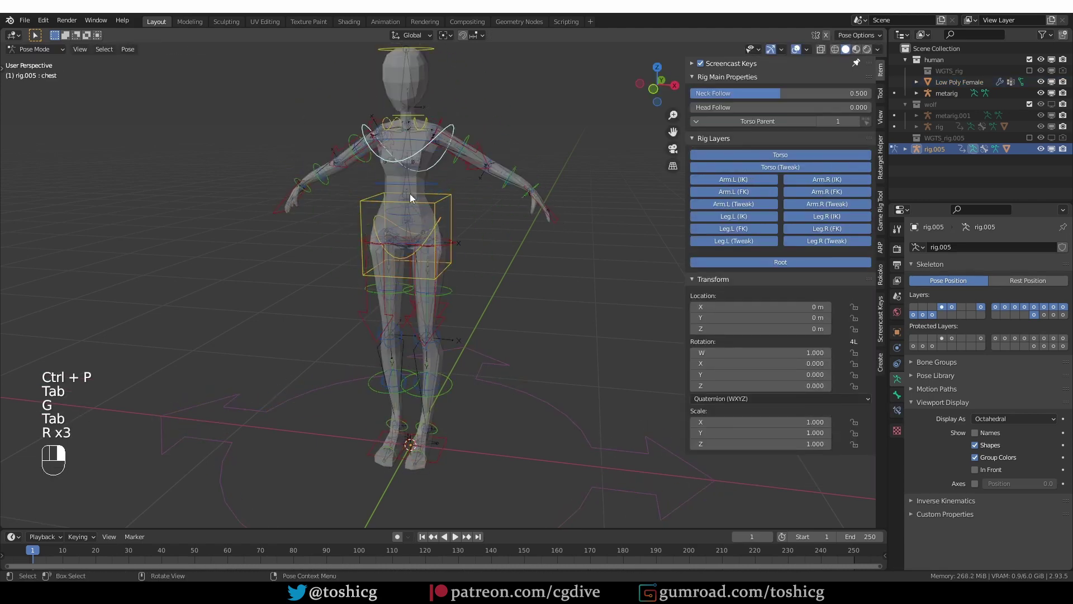
pyautogui.press('r')
pyautogui.press('r')
# Turn off X-ray display so the human mesh is opaque, and return rig.005 to Pose Mode.
pyautogui.press('Tab')
pyautogui.press('z')
pyautogui.press('Tab')
# Try rotating the chest control again to check the torso deformation on the opaque mesh, and cancel it.
pyautogui.press('r')
pyautogui.press('r')
pyautogui.press('r')
pyautogui.press('r')
pyautogui.press('r')
pyautogui.press('r')
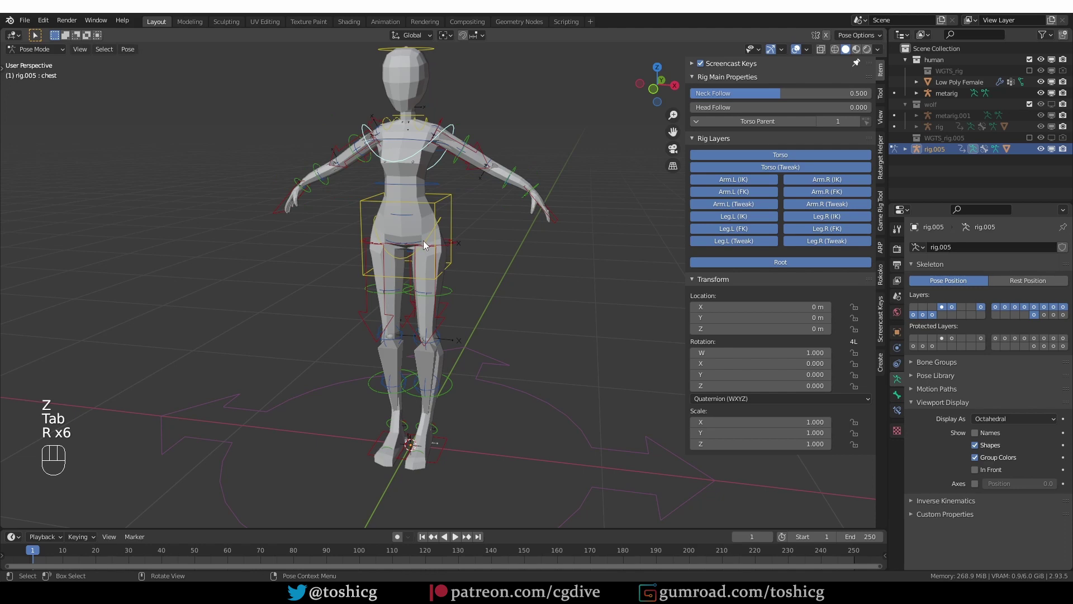
pyautogui.press('r')
pyautogui.press('r')
# Return to Object Mode and move the human metarig about 0.94 m along X, beside the mesh.
pyautogui.press('Tab')
pyautogui.click(383, 255)
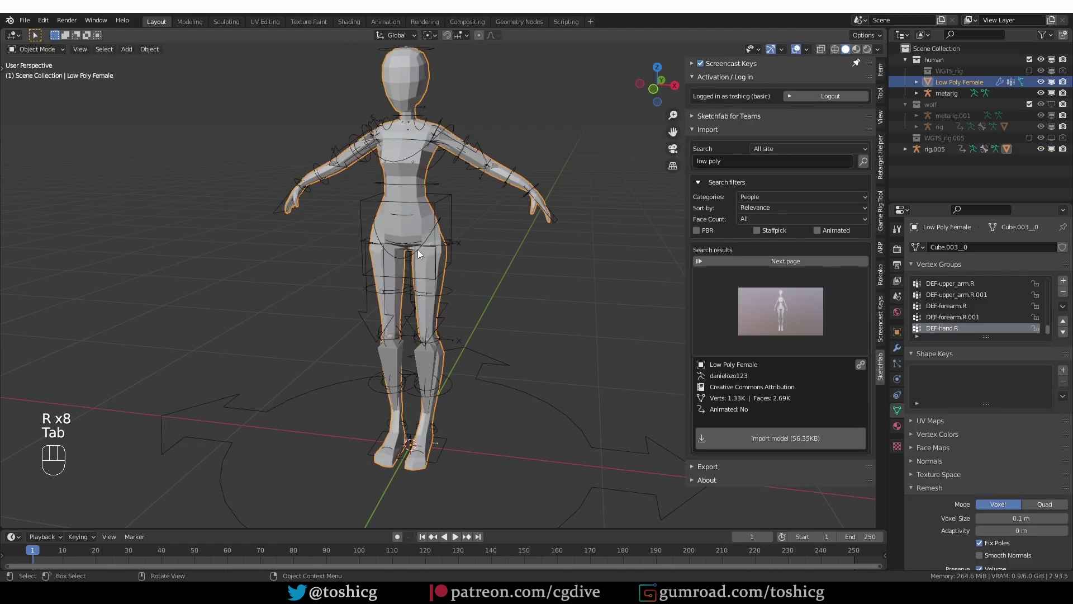
pyautogui.click(417, 249)
pyautogui.press('g')
pyautogui.click(690, 250)
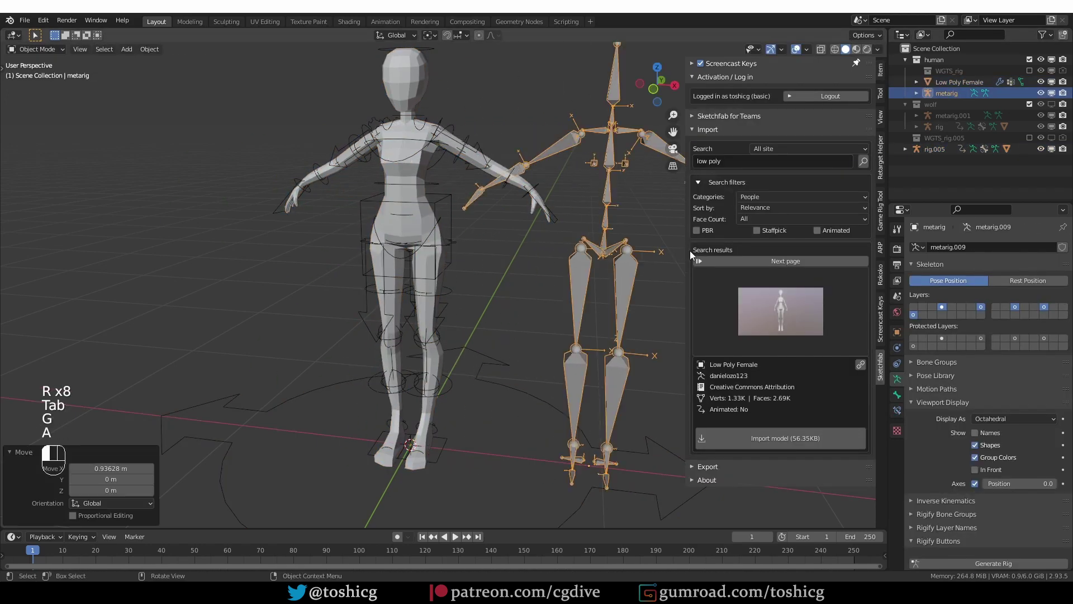
pyautogui.press('a')
# Edit the human metarig and set the roll of the spine.002 bone to 180°.
pyautogui.moveTo(690, 250); pyautogui.dragTo(511, 176, button='middle')
pyautogui.press('Tab')
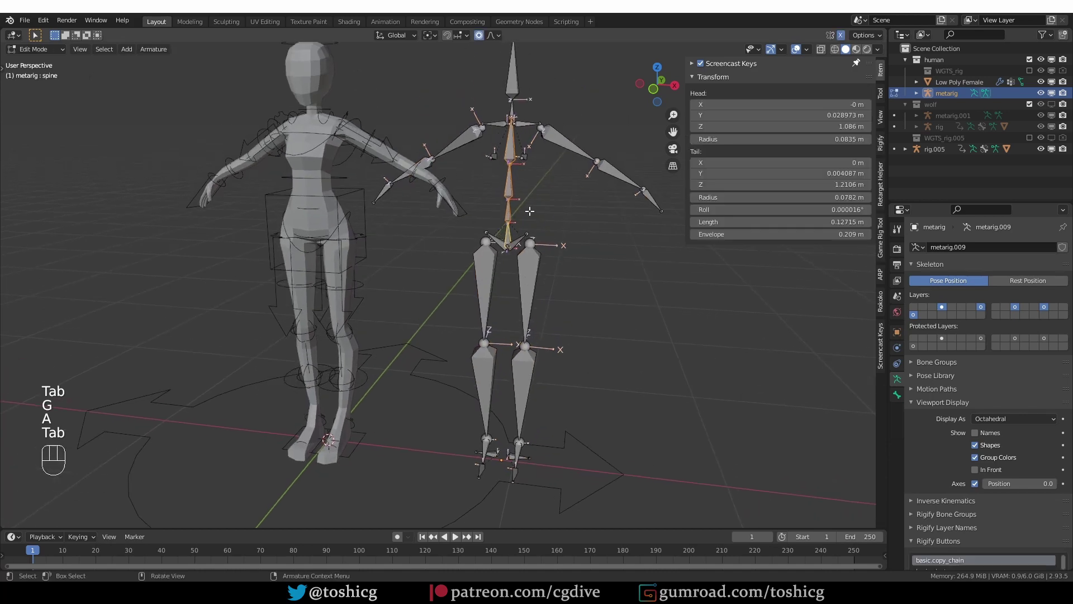
pyautogui.click(511, 177)
pyautogui.scroll(3, 482, 168)
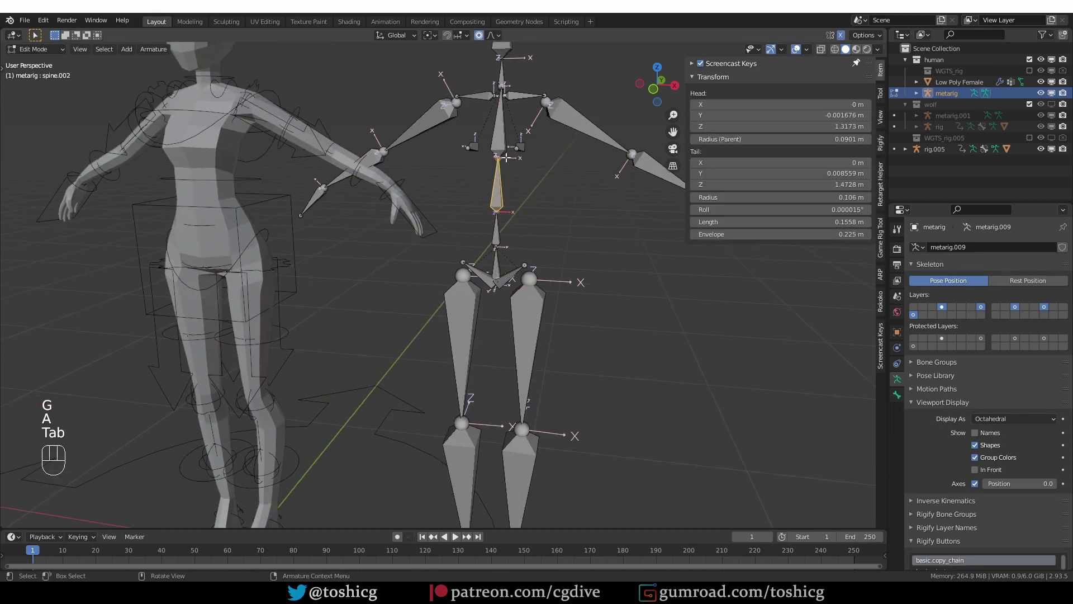
pyautogui.click(749, 212)
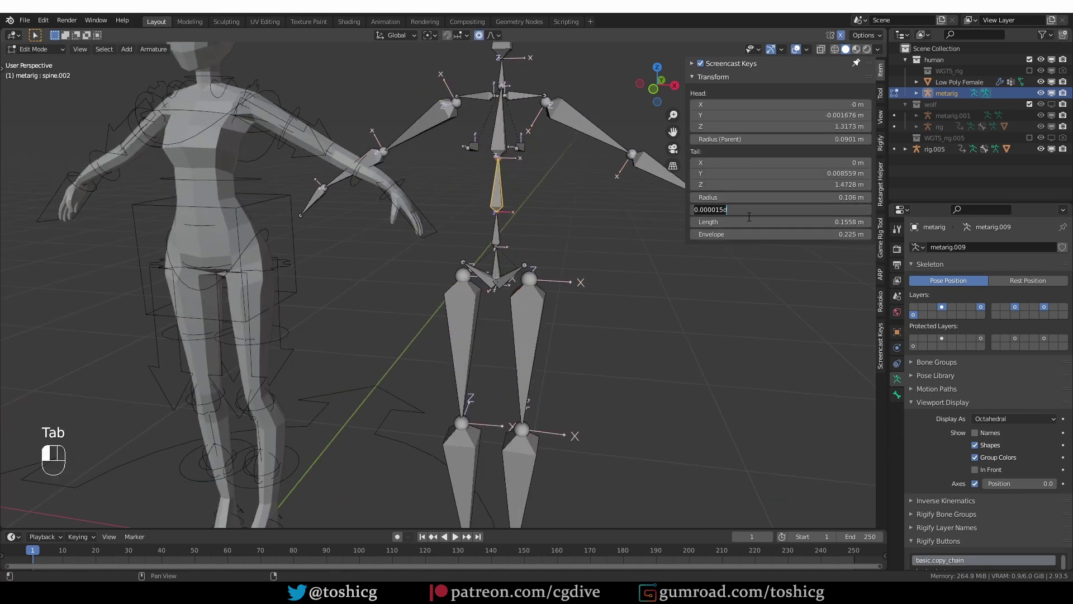
pyautogui.write('180')
pyautogui.press('Return')
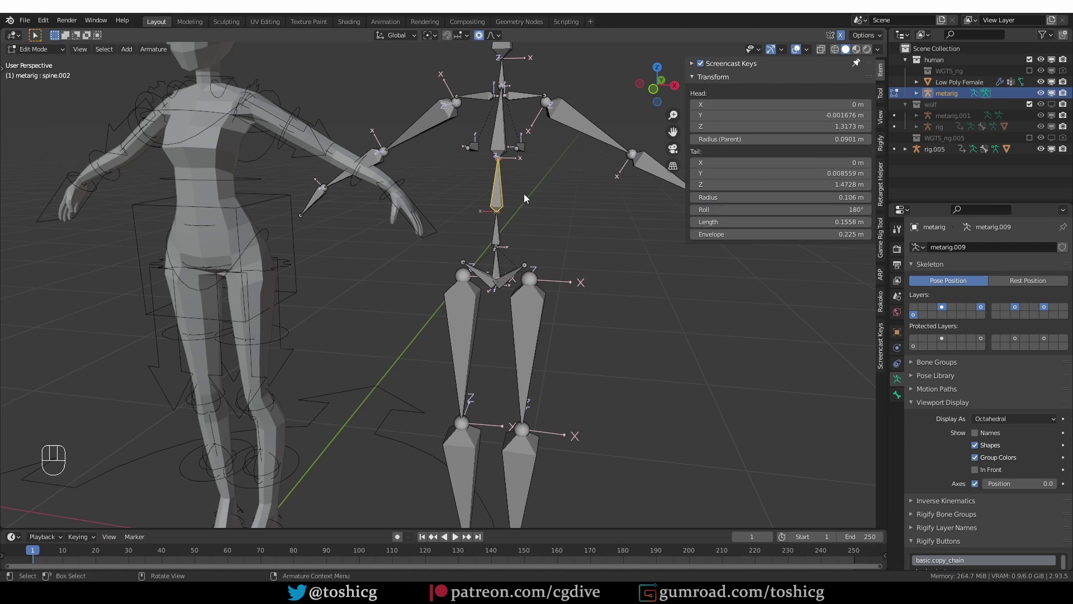
# Return to Object Mode and regenerate the human rig with the overwrite option, targeting rig.005.
pyautogui.scroll(-4, 529, 237)
pyautogui.press('Tab')
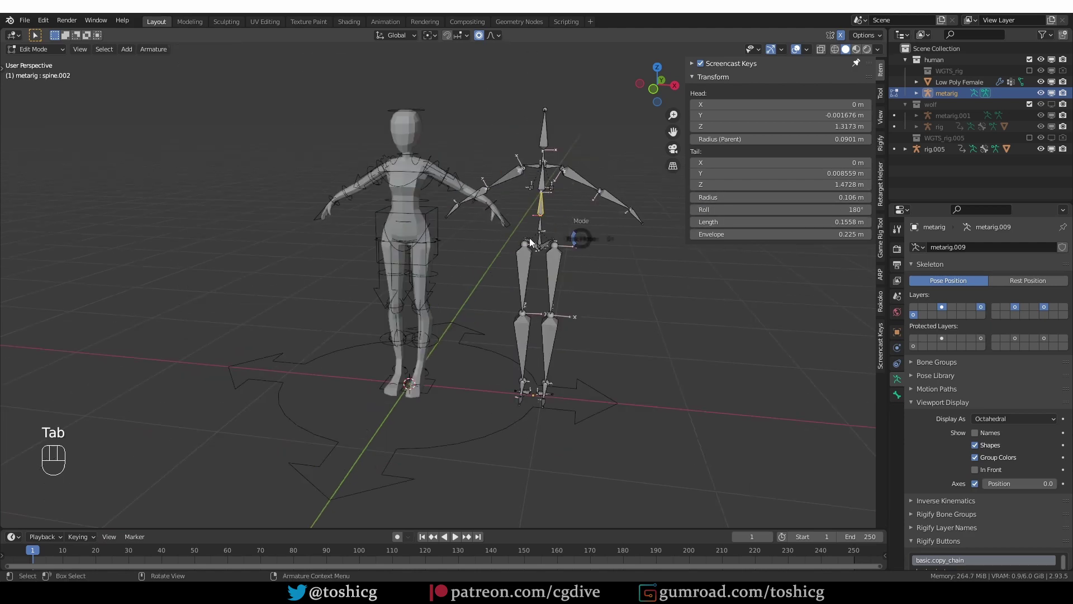
pyautogui.scroll(-3, 950, 482)
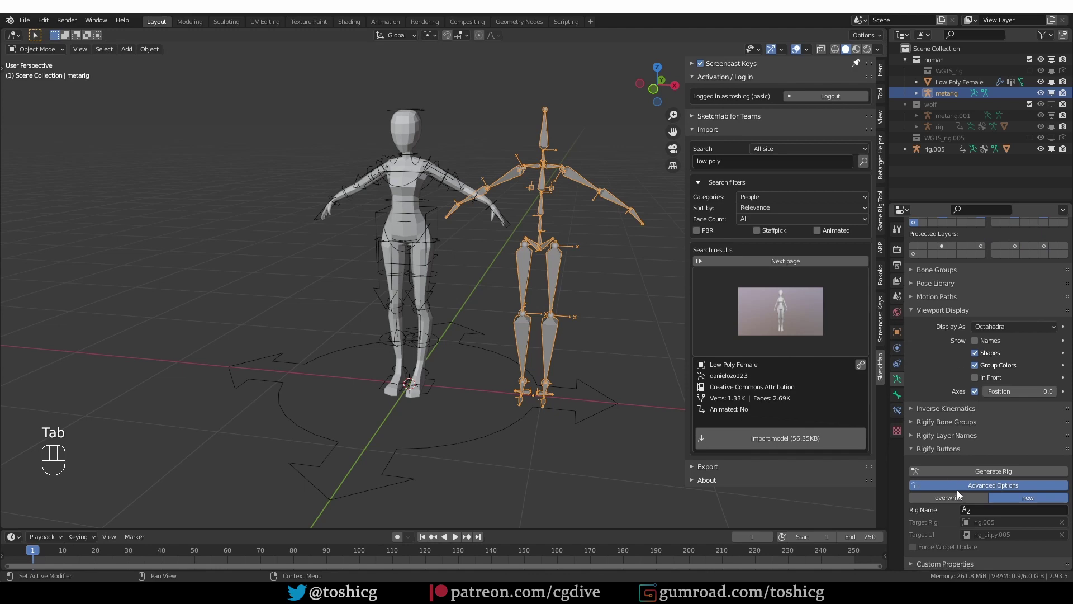
pyautogui.click(967, 500)
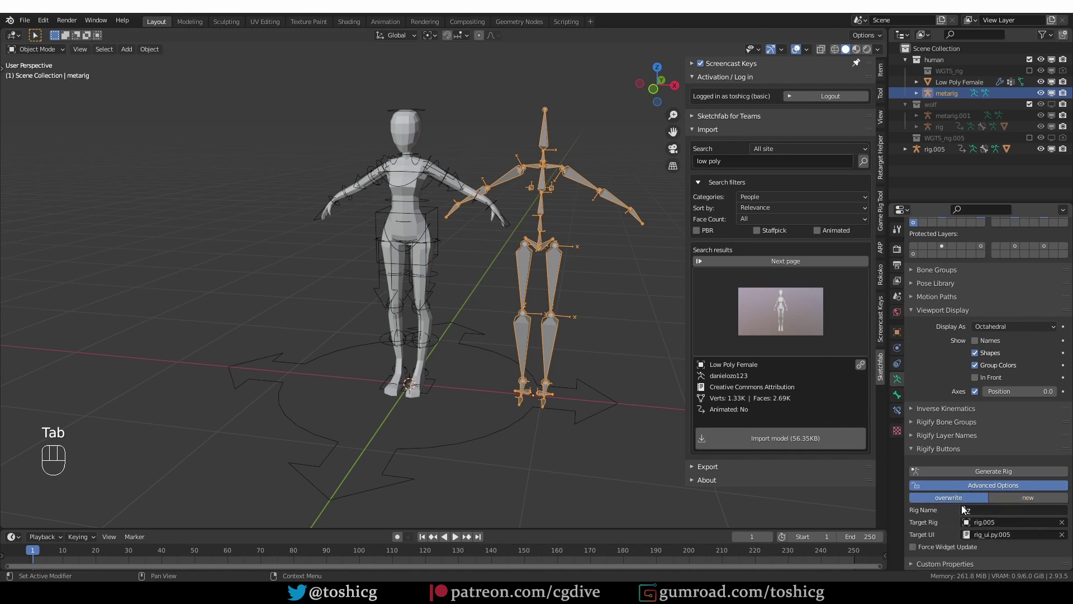
pyautogui.click(963, 470)
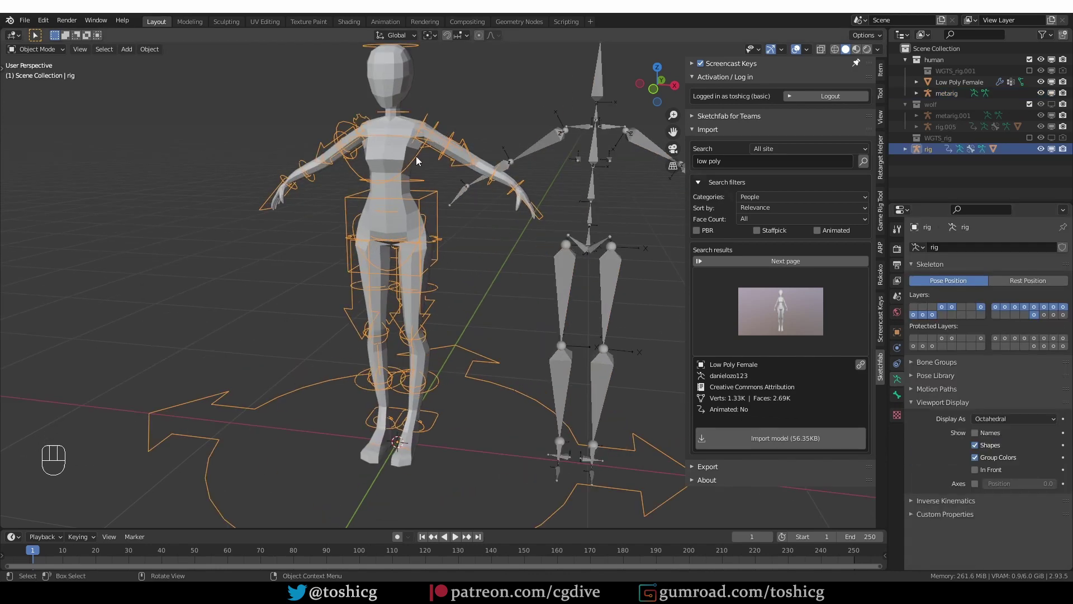
# Try trackball rotations of the regenerated rig's chest control to check the mesh around the waist, and cancel them.
pyautogui.click(410, 162)
pyautogui.press('r')
pyautogui.press('r')
pyautogui.press('r')
pyautogui.press('r')
pyautogui.press('r')
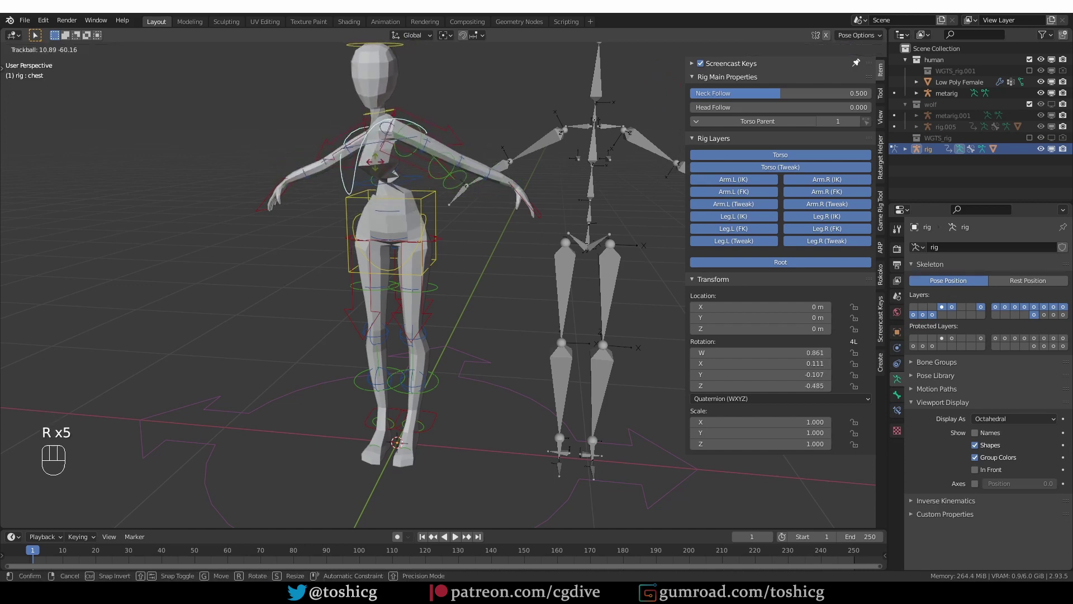
pyautogui.rightClick(355, 236)
# Try a trackball rotation of the hips control to check the waist deformation, cancel it, and leave Pose Mode.
pyautogui.click(355, 236)
pyautogui.press('r')
pyautogui.press('r')
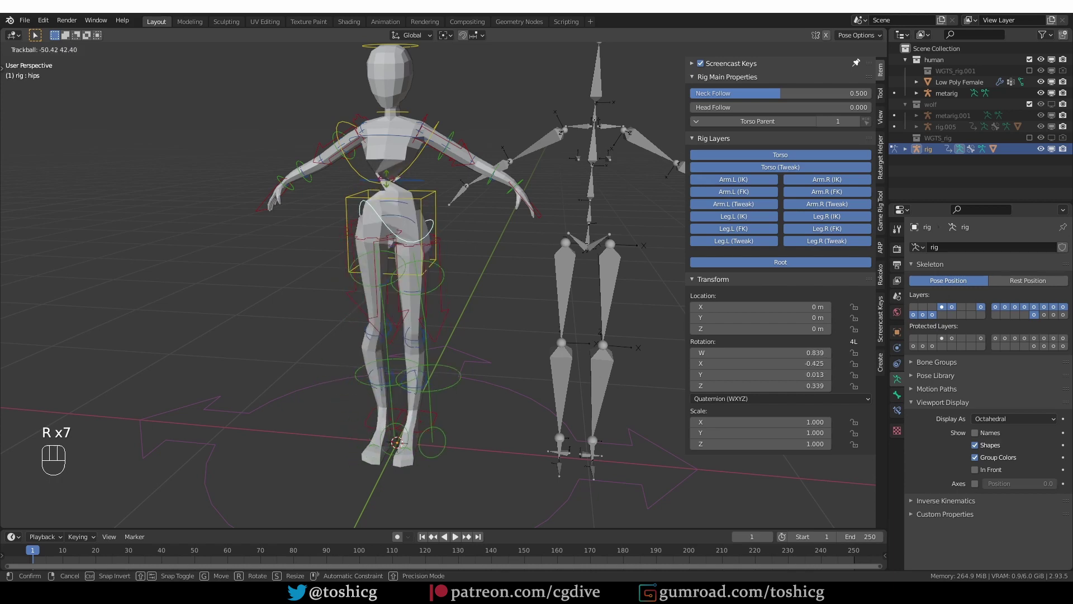
pyautogui.rightClick(346, 269)
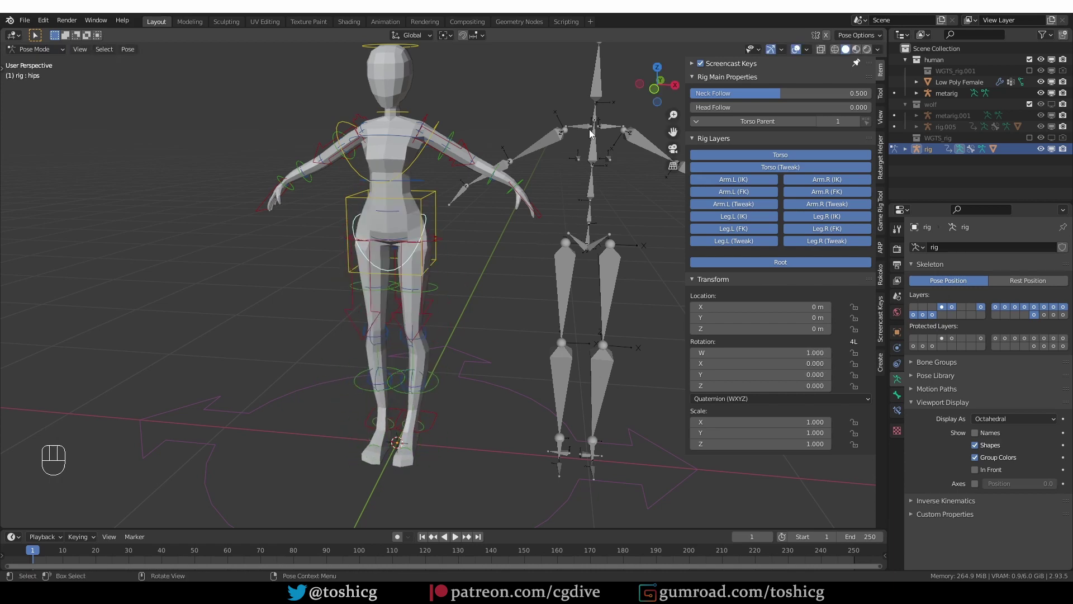
pyautogui.press('Tab')
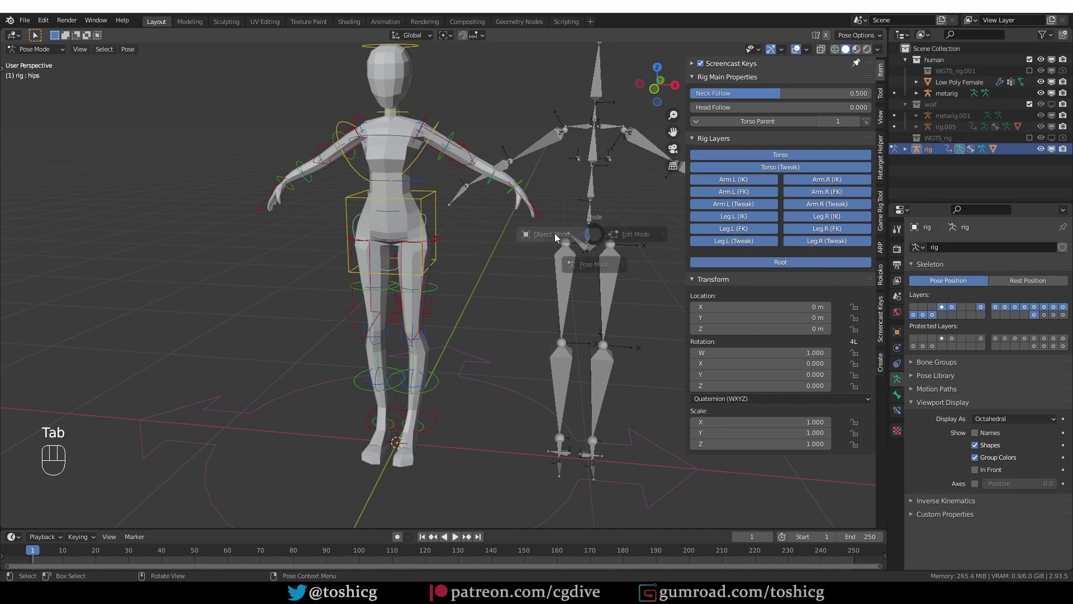
# Open the human metarig in Edit Mode and examine the axis orientation of its spine bones.
pyautogui.click(598, 191)
pyautogui.moveTo(599, 191); pyautogui.dragTo(565, 253, button='middle')
pyautogui.press('Tab')
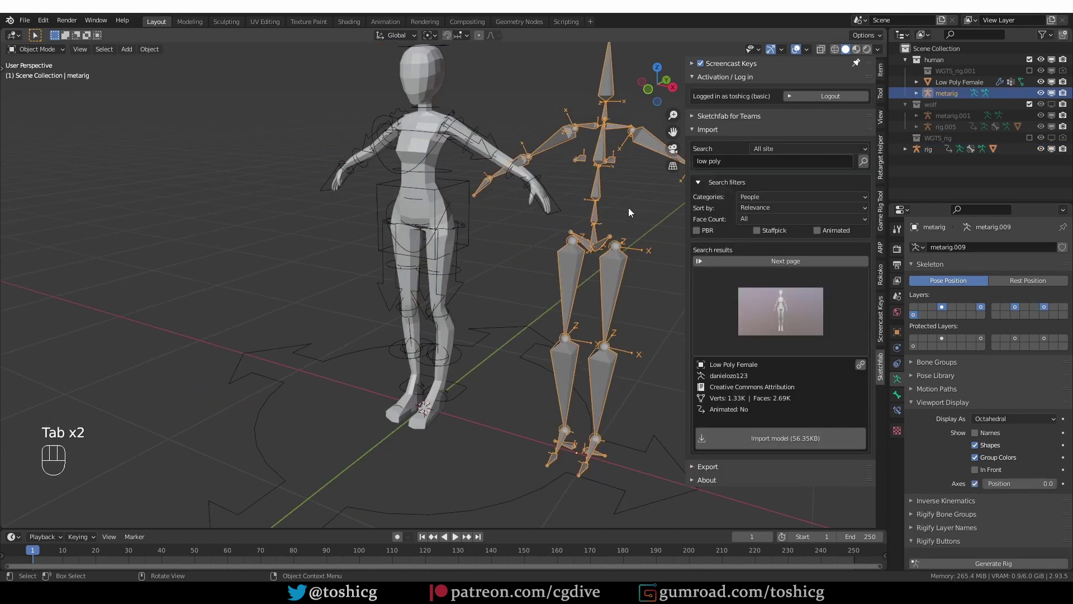
pyautogui.press('Tab')
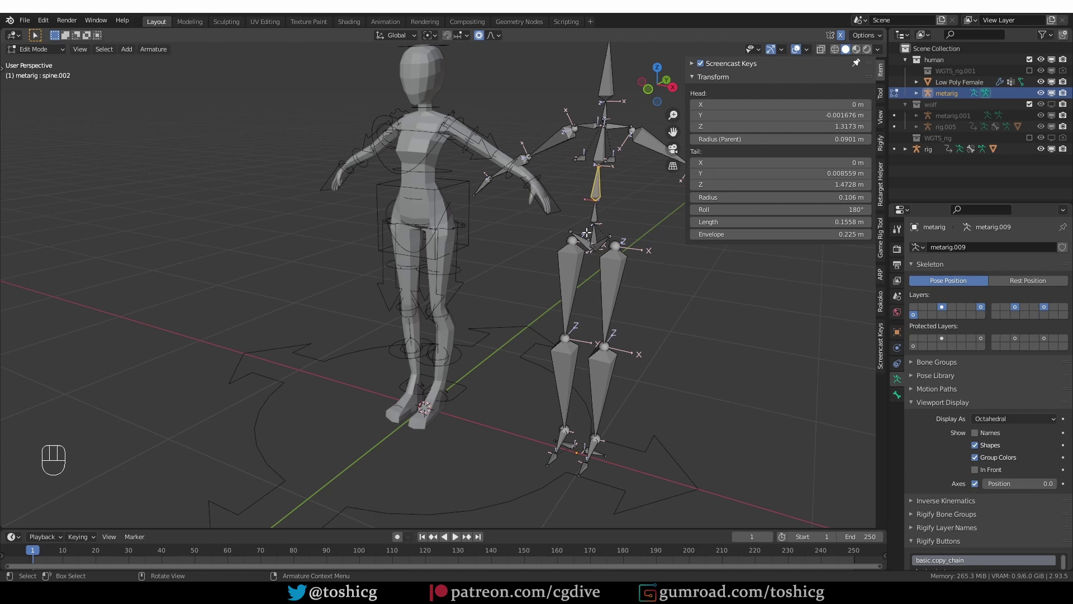
pyautogui.scroll(3, 607, 222)
pyautogui.keyDown('shift'); pyautogui.moveTo(665, 296); pyautogui.dragTo(599, 302, button='middle'); pyautogui.keyUp('shift')
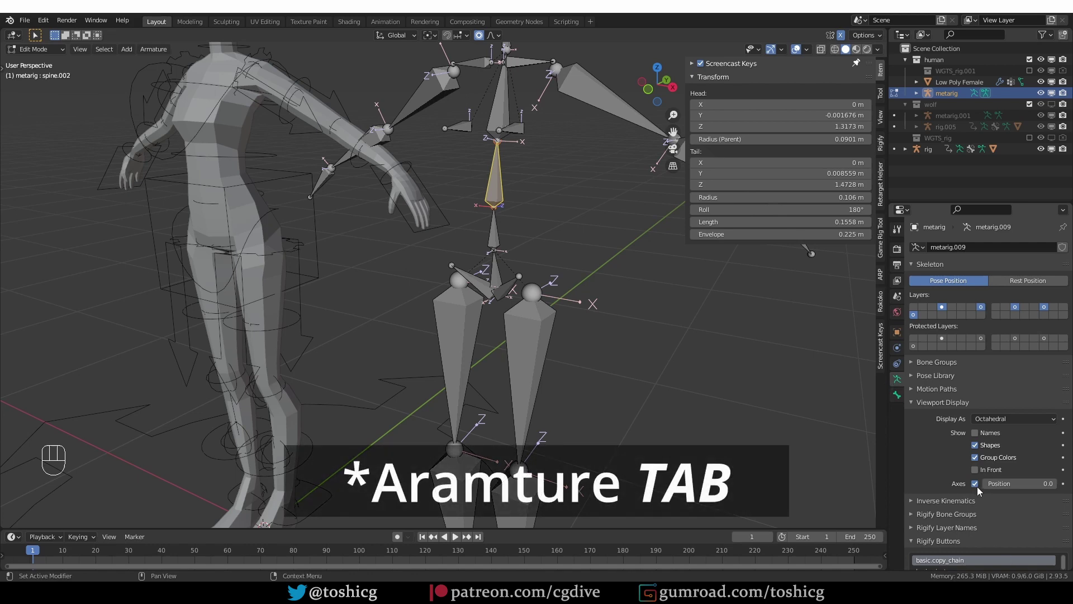
pyautogui.moveTo(536, 129); pyautogui.dragTo(508, 128, button='middle')
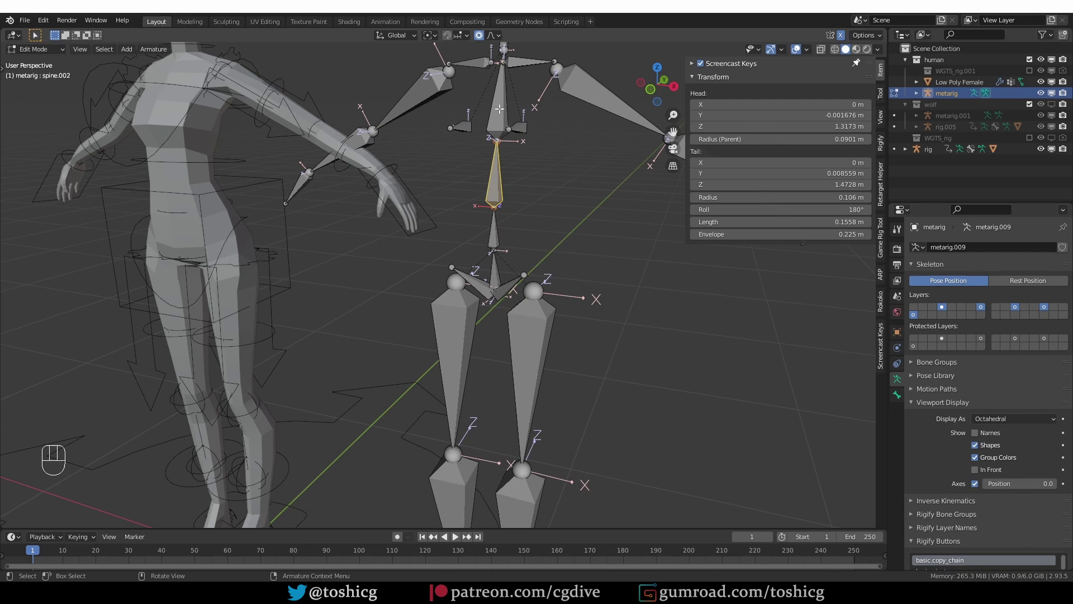
# Select the four lowest spine bones with spine.003 as the active one, and recalculate their roll to match the active bone.
pyautogui.click(496, 268)
pyautogui.keyDown('shift'); pyautogui.click(496, 241); pyautogui.keyUp('shift')
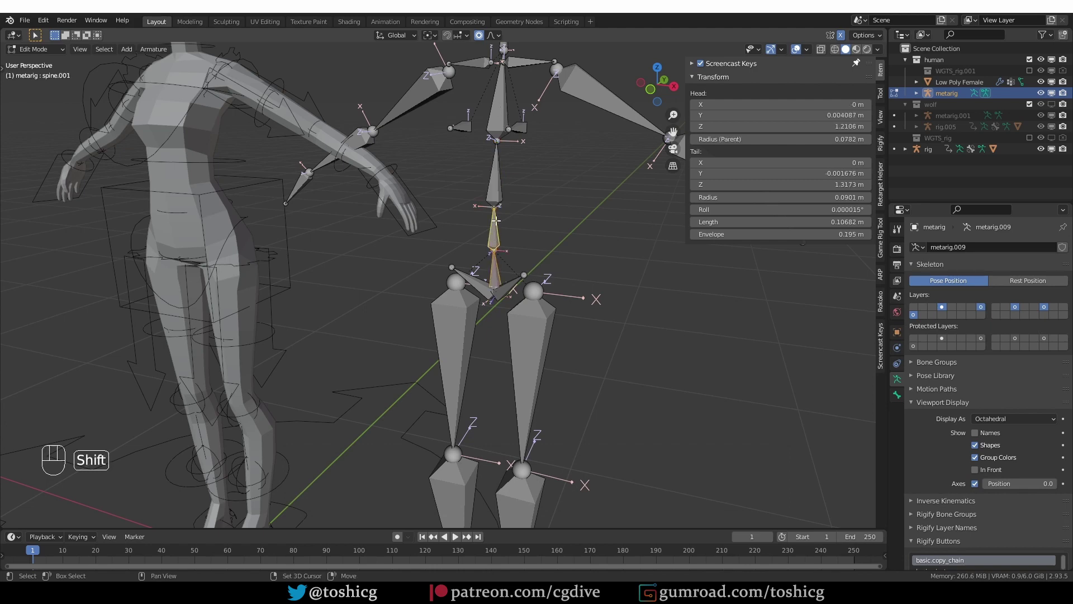
pyautogui.keyDown('shift'); pyautogui.click(494, 186); pyautogui.keyUp('shift')
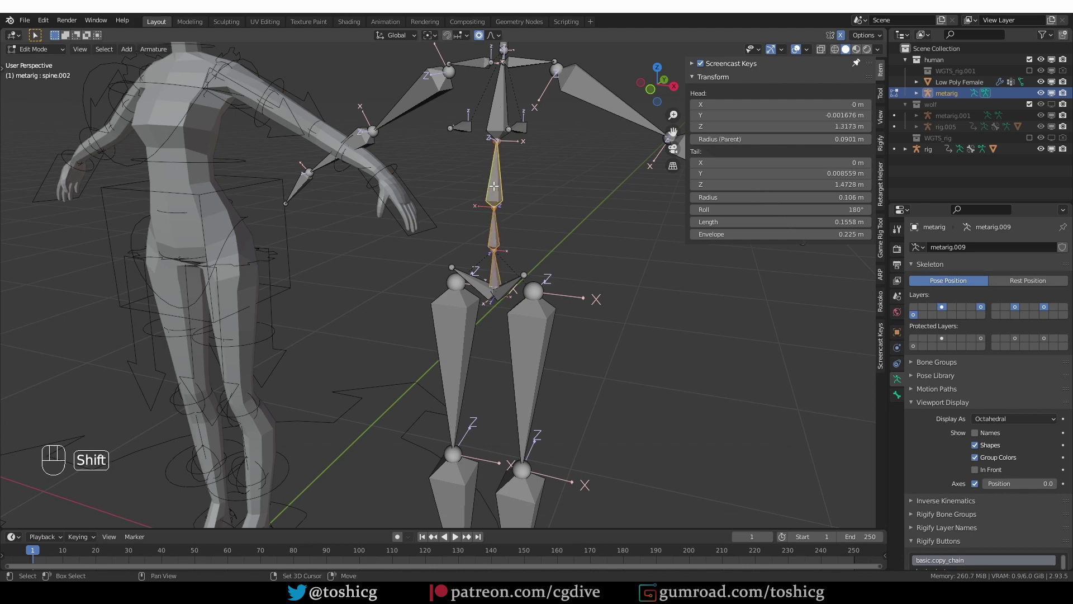
pyautogui.keyDown('shift'); pyautogui.click(505, 97); pyautogui.keyUp('shift')
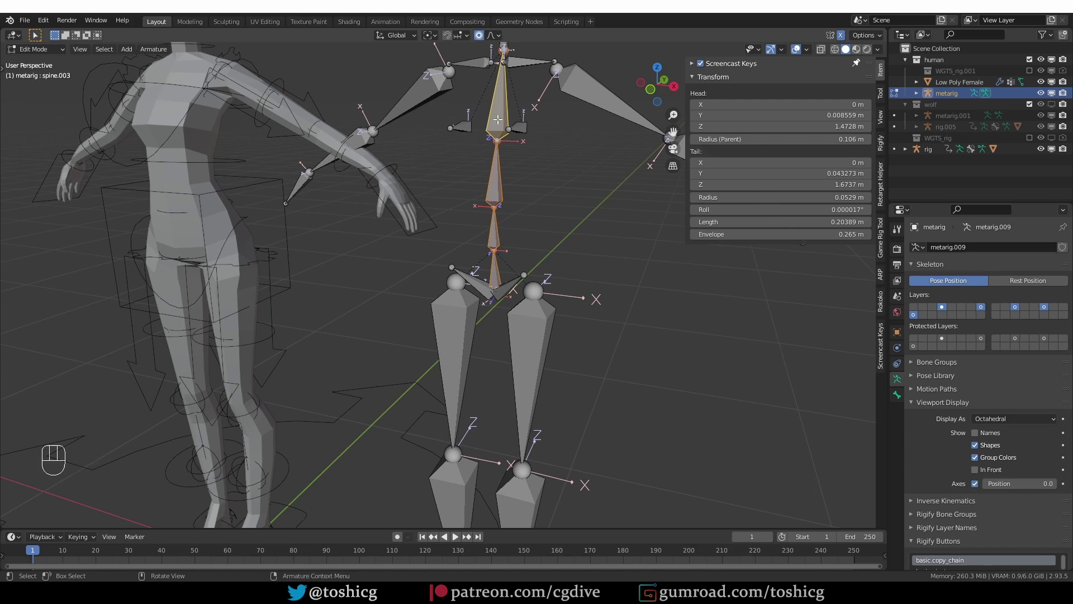
pyautogui.hotkey('shift', 'n')
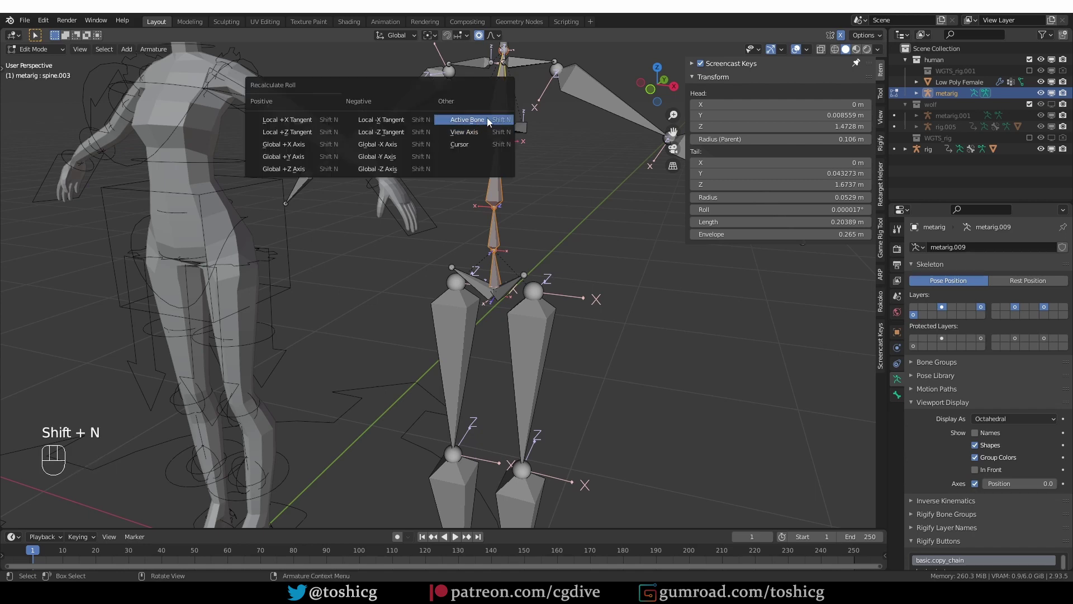
pyautogui.click(489, 120)
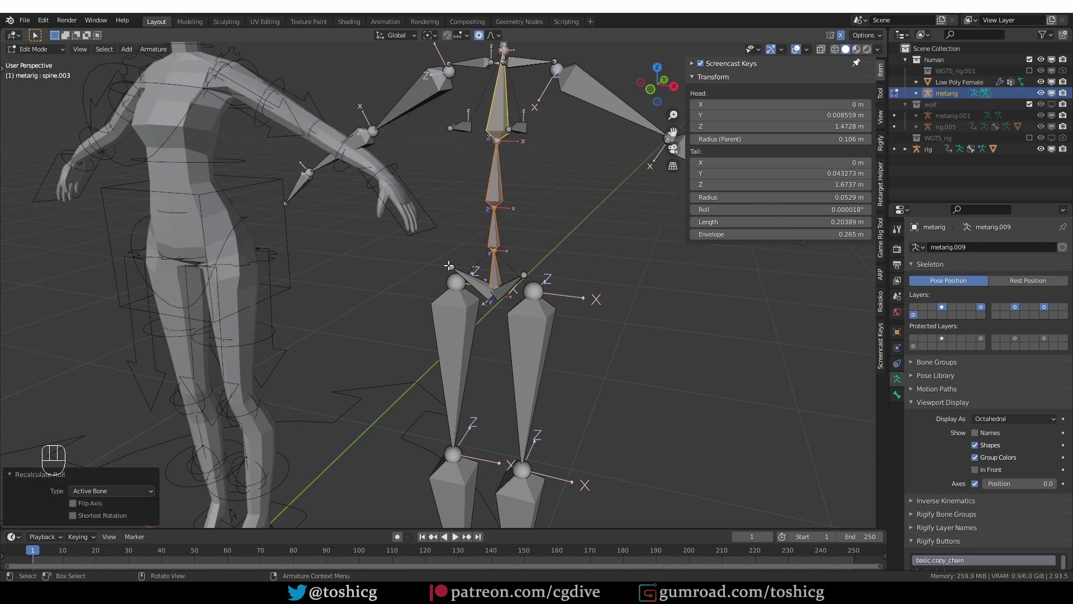
# Return to Object Mode and regenerate the human rig, overwriting the existing target rig.
pyautogui.press('Tab')
pyautogui.scroll(-3, 962, 495)
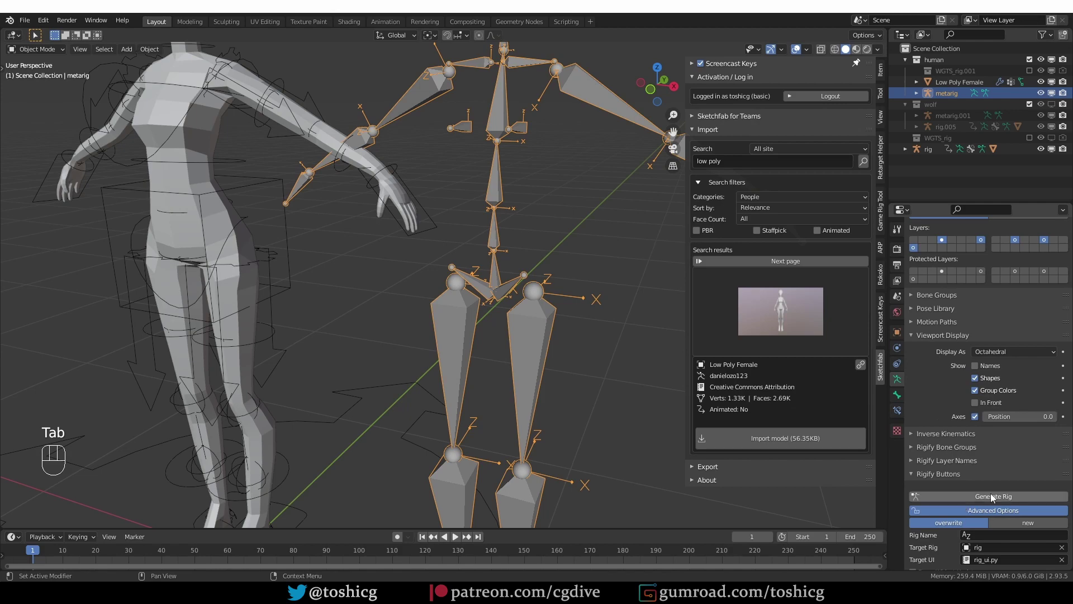
pyautogui.click(991, 496)
# Try trackball rotations of the chest and hips controls in Pose Mode to check the mesh deformation around the waist.
pyautogui.press('Tab')
pyautogui.press('r')
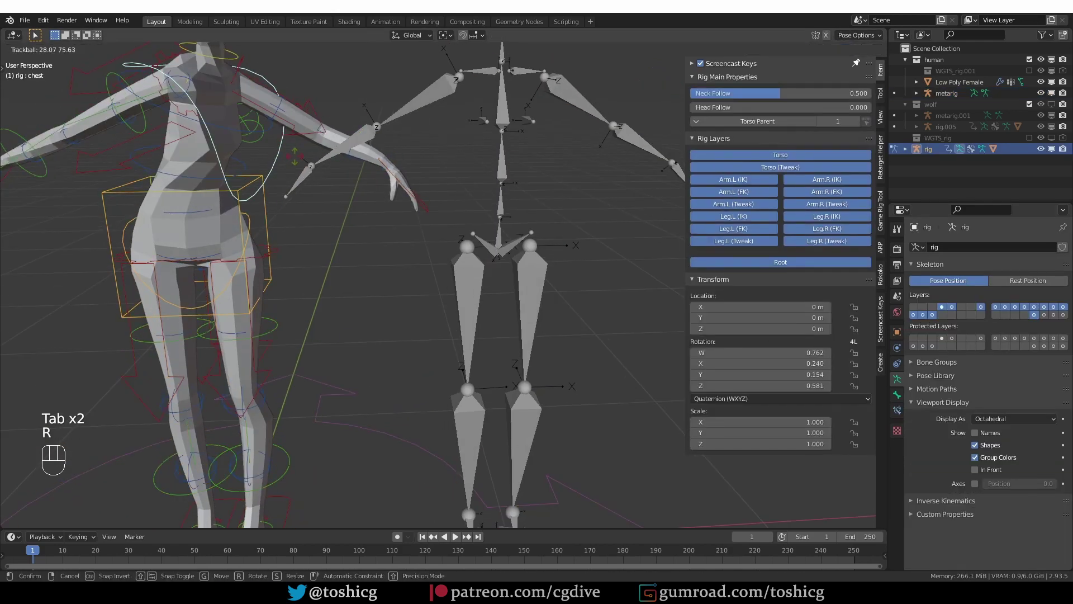
pyautogui.press('r')
pyautogui.press('r')
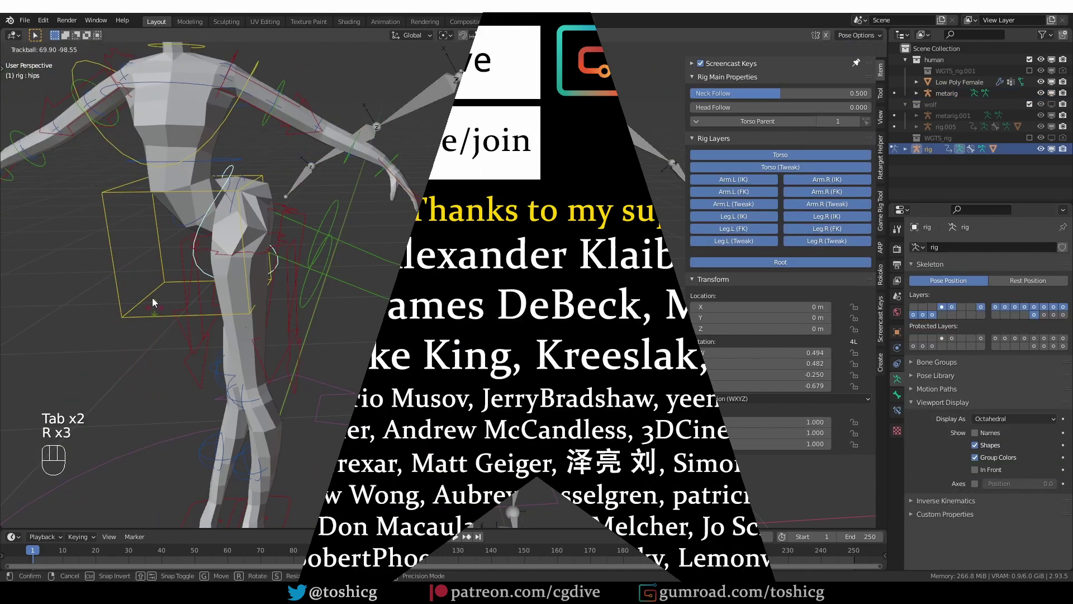